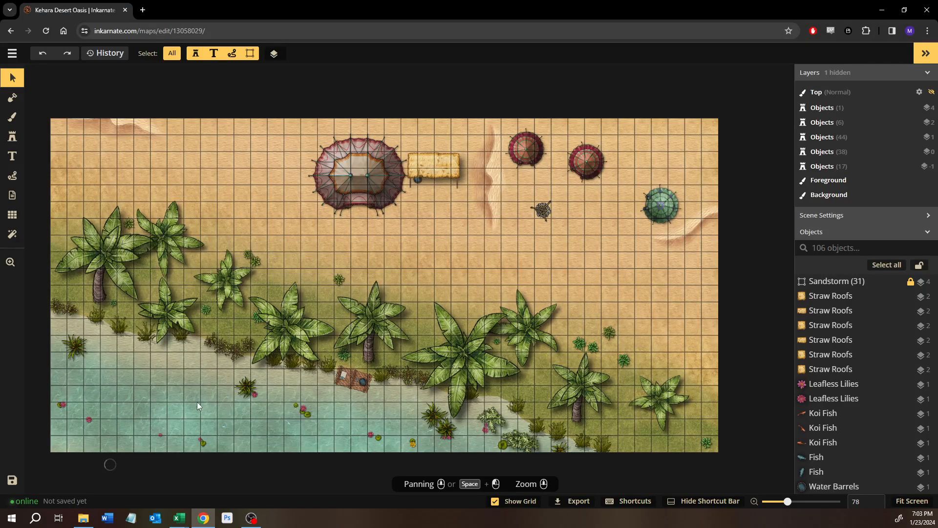
Step: Examine the oasis shoreline on the desert map, including the water, lily pads, shore plants and palm trees
{"action": "scroll", "coordinate": [196, 401], "scroll_direction": "up", "scroll_amount": 3}
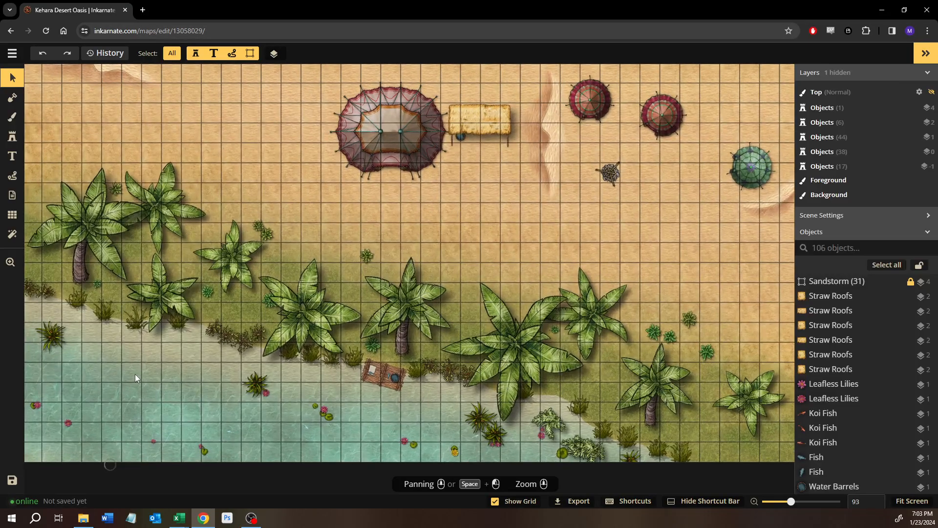
{"action": "left_click_drag", "start_coordinate": [135, 374], "coordinate": [200, 370]}
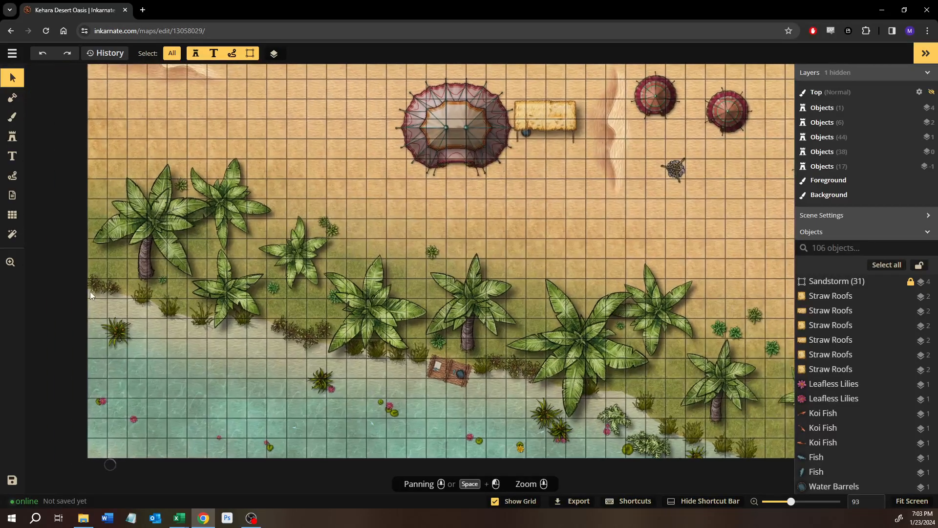
{"action": "left_click_drag", "start_coordinate": [506, 410], "coordinate": [406, 370]}
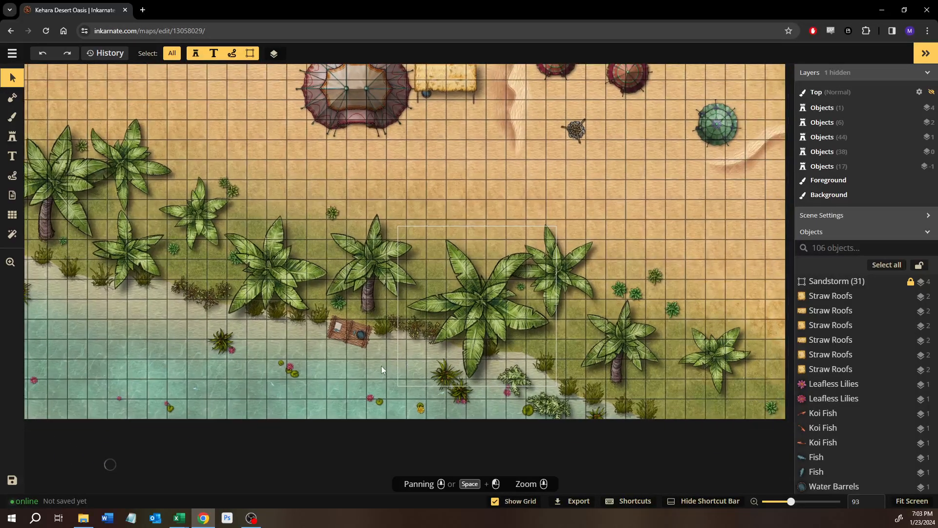
{"action": "left_click_drag", "start_coordinate": [136, 322], "coordinate": [209, 351]}
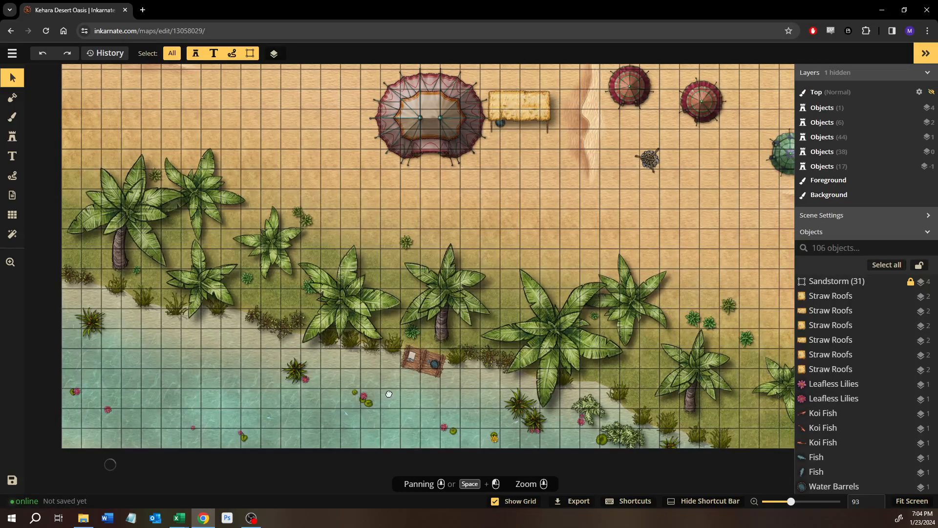
{"action": "left_click_drag", "start_coordinate": [389, 394], "coordinate": [348, 385]}
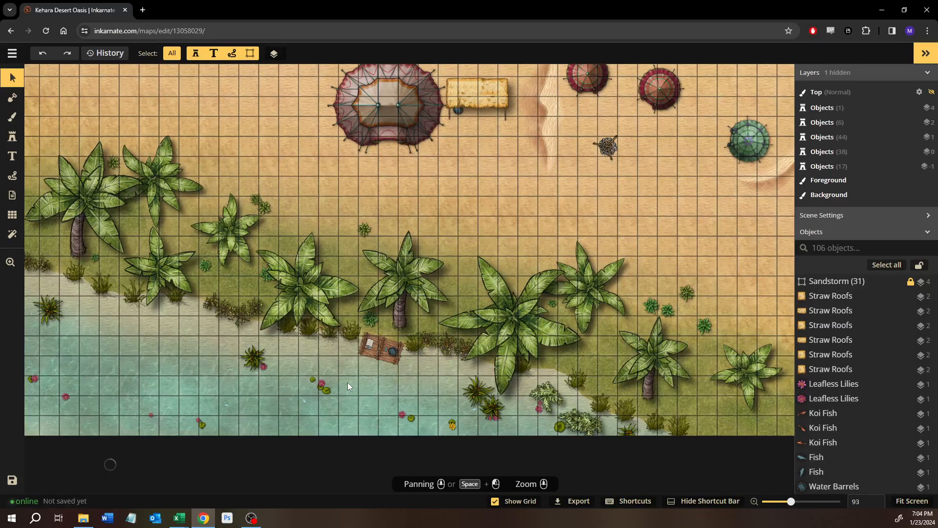
{"action": "left_click_drag", "start_coordinate": [696, 395], "coordinate": [634, 372]}
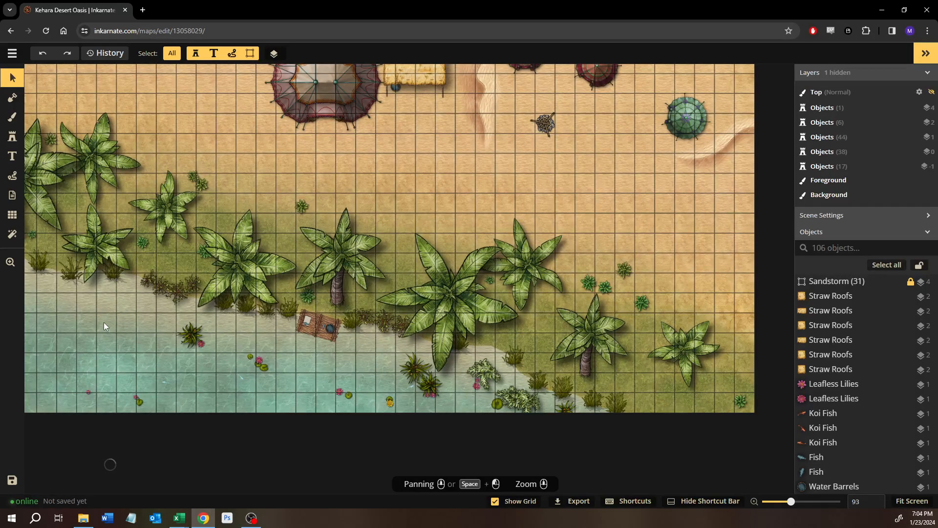
{"action": "scroll", "coordinate": [119, 340], "scroll_direction": "up", "scroll_amount": 3}
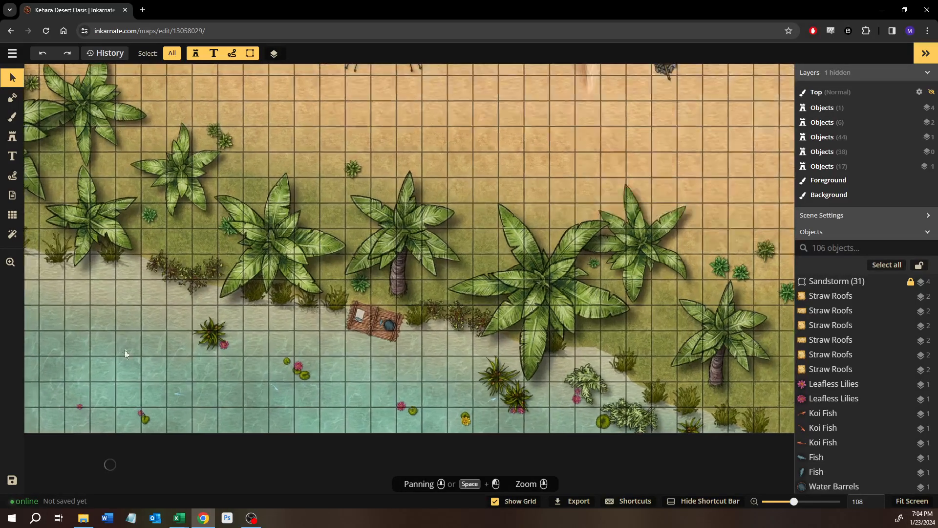
{"action": "left_click_drag", "start_coordinate": [137, 368], "coordinate": [248, 321]}
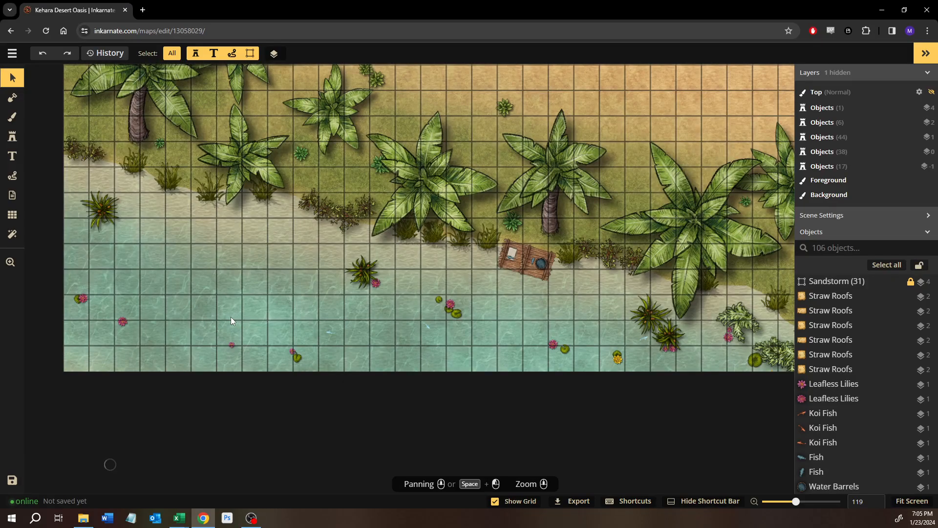
{"action": "scroll", "coordinate": [197, 281], "scroll_direction": "down", "scroll_amount": 3}
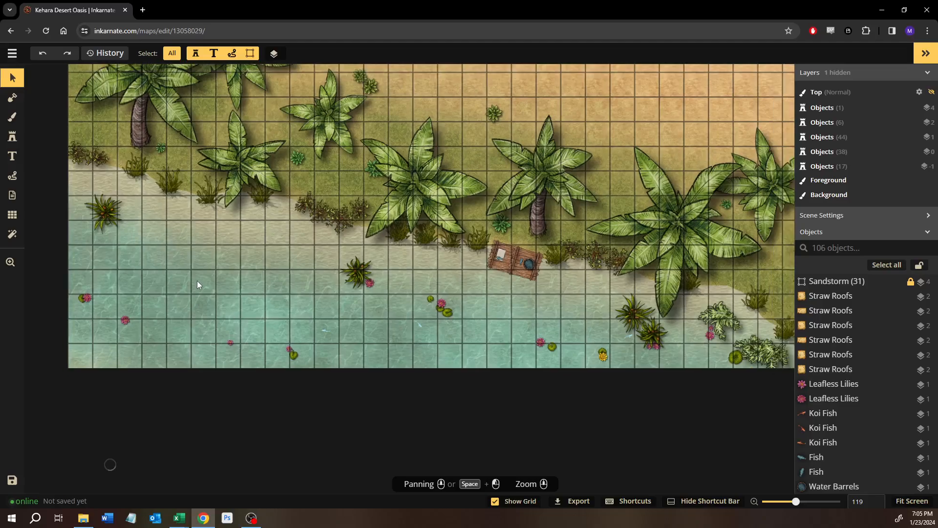
{"action": "scroll", "coordinate": [197, 281], "scroll_direction": "down", "scroll_amount": 1}
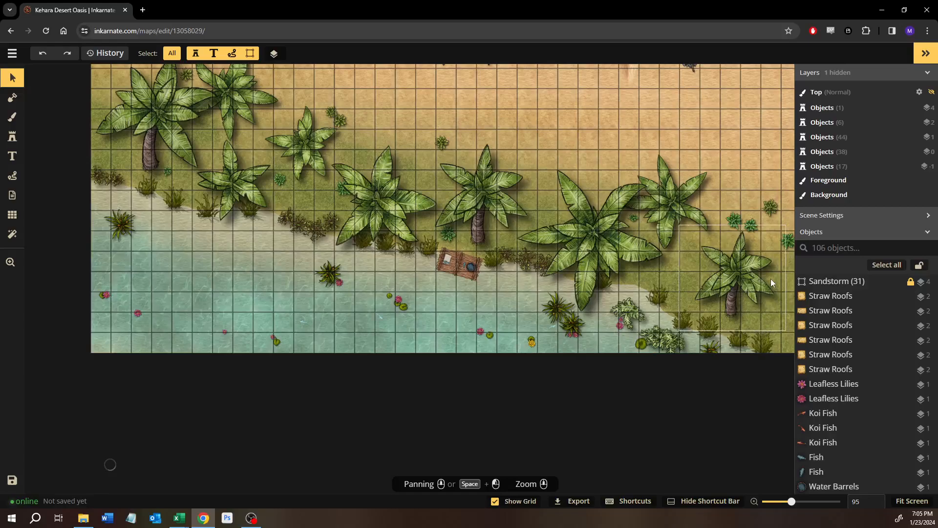
Step: Examine the large red tent up close and the overall layout of the desert camp and oasis across the whole map
{"action": "left_click_drag", "start_coordinate": [226, 205], "coordinate": [225, 309]}
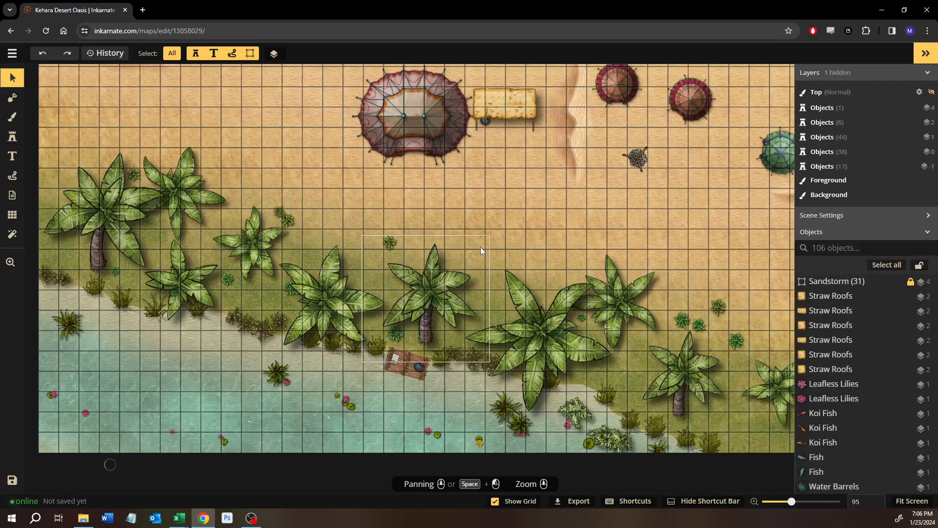
{"action": "left_click_drag", "start_coordinate": [517, 209], "coordinate": [422, 261]}
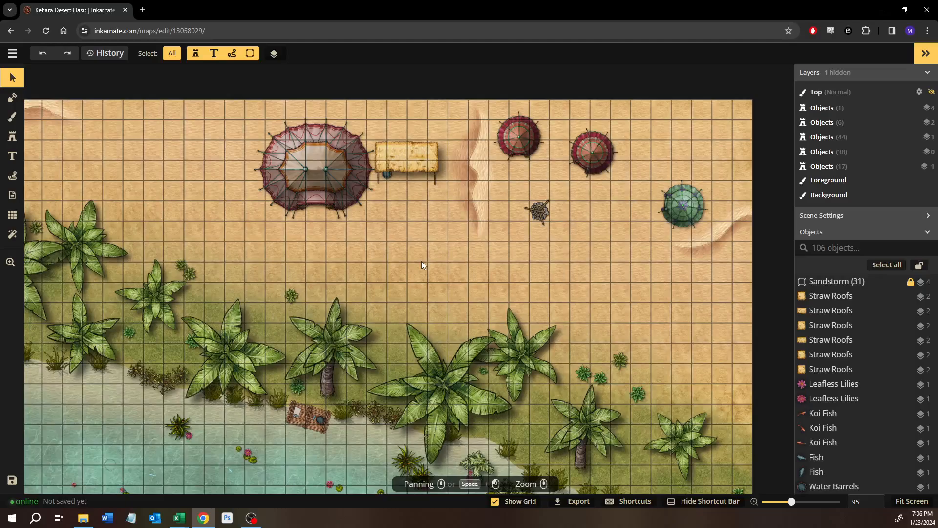
{"action": "scroll", "coordinate": [329, 327], "scroll_direction": "down", "scroll_amount": 1}
{"action": "scroll", "coordinate": [280, 316], "scroll_direction": "down", "scroll_amount": 1}
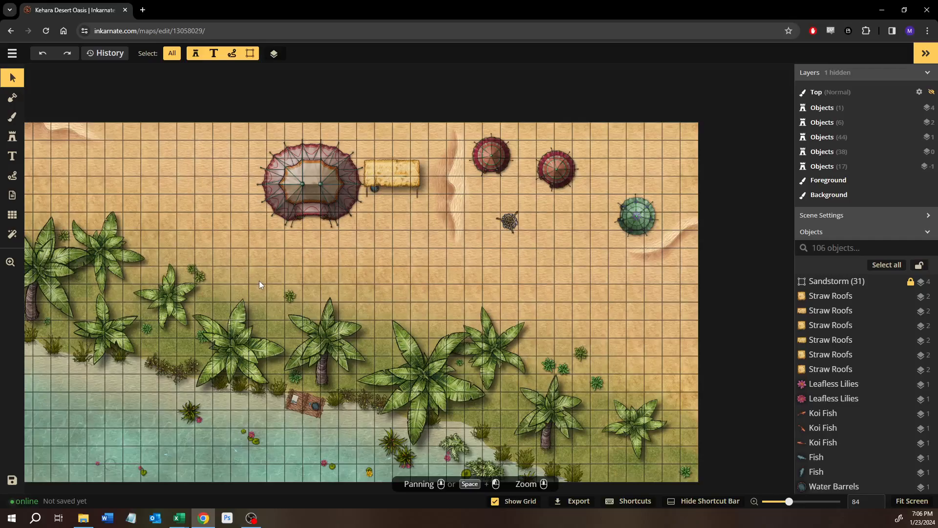
{"action": "left_click_drag", "start_coordinate": [259, 281], "coordinate": [291, 275]}
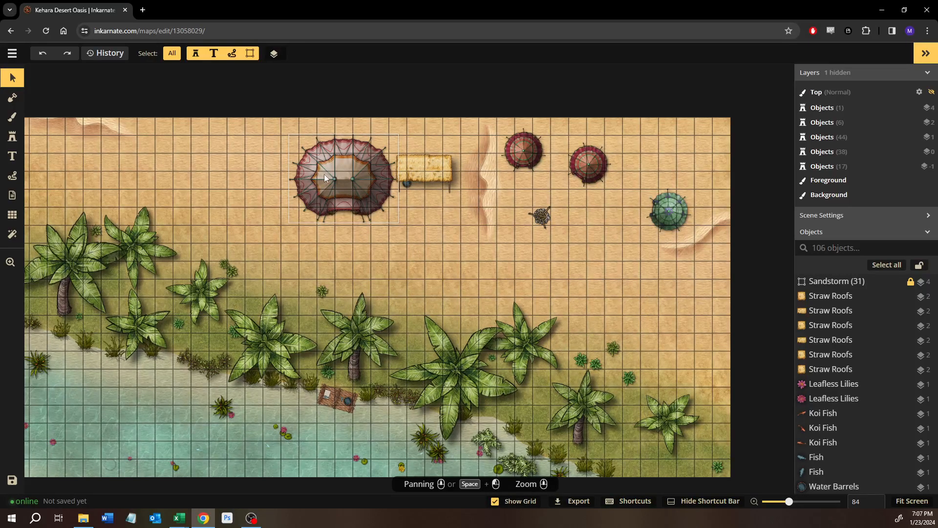
{"action": "scroll", "coordinate": [325, 184], "scroll_direction": "up", "scroll_amount": 5}
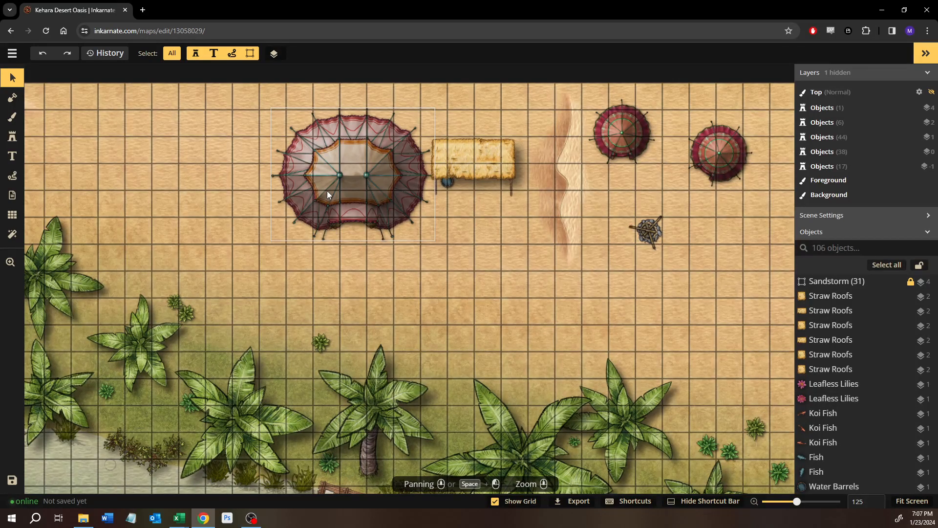
{"action": "scroll", "coordinate": [327, 191], "scroll_direction": "down", "scroll_amount": 5}
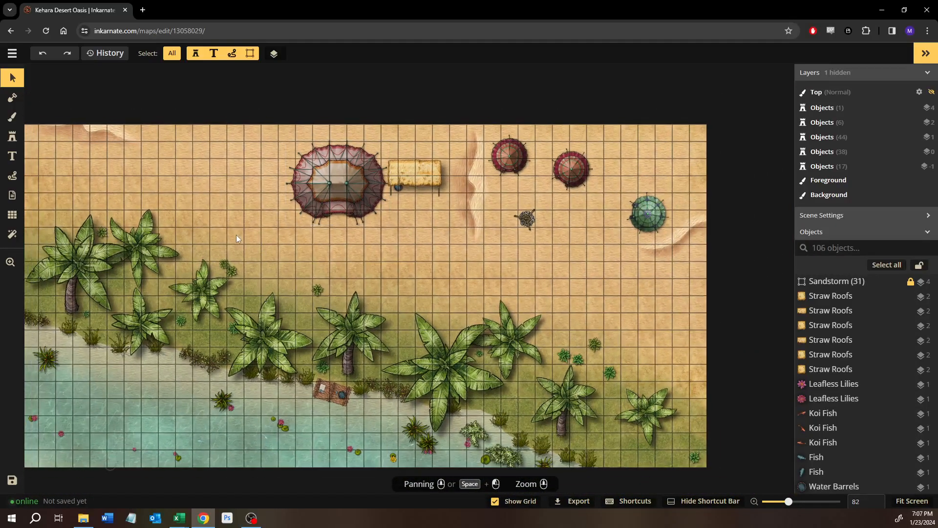
{"action": "scroll", "coordinate": [241, 222], "scroll_direction": "down", "scroll_amount": 1}
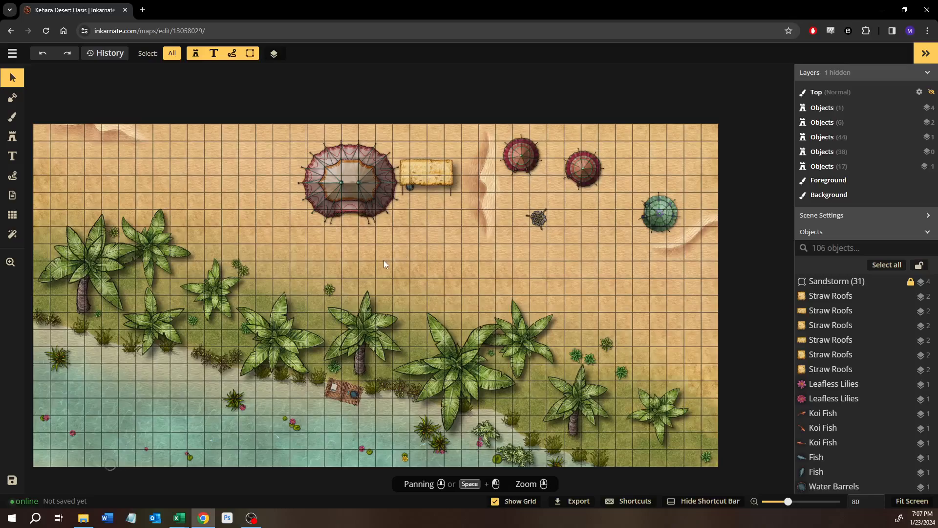
{"action": "scroll", "coordinate": [381, 253], "scroll_direction": "up", "scroll_amount": 5}
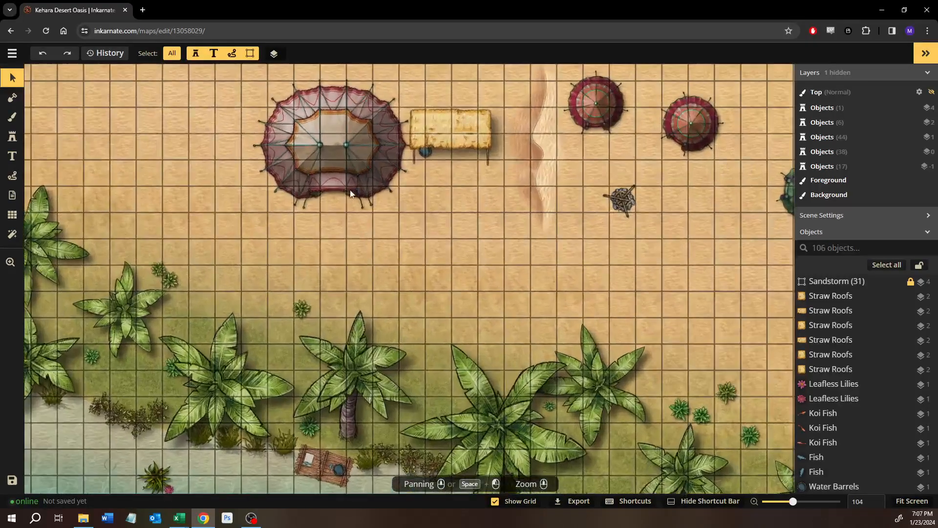
{"action": "left_click_drag", "start_coordinate": [351, 182], "coordinate": [278, 290]}
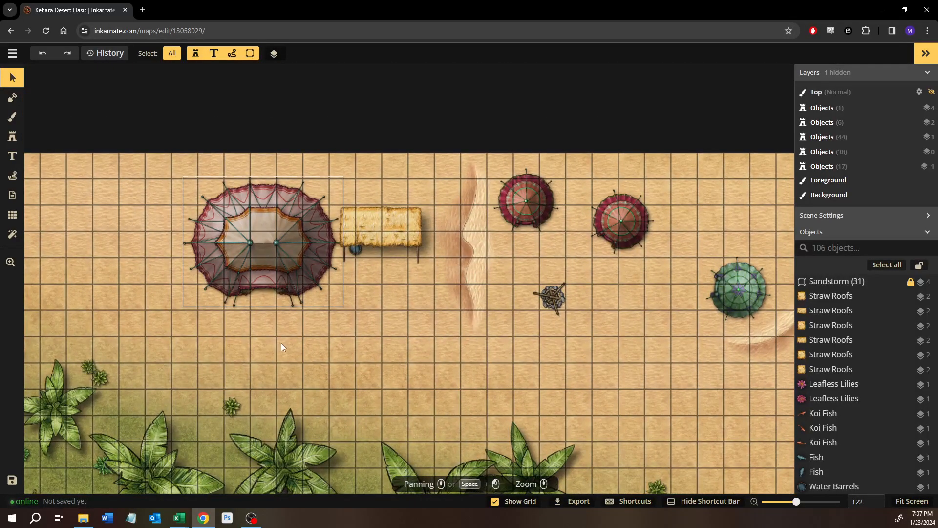
{"action": "scroll", "coordinate": [288, 343], "scroll_direction": "down", "scroll_amount": 3}
{"action": "left_click_drag", "start_coordinate": [331, 373], "coordinate": [362, 218]}
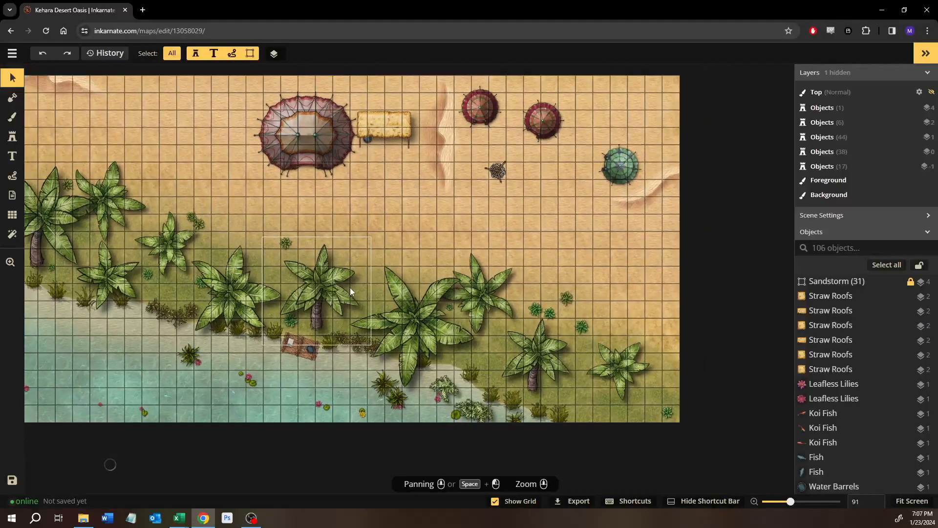
{"action": "scroll", "coordinate": [350, 288], "scroll_direction": "down", "scroll_amount": 5}
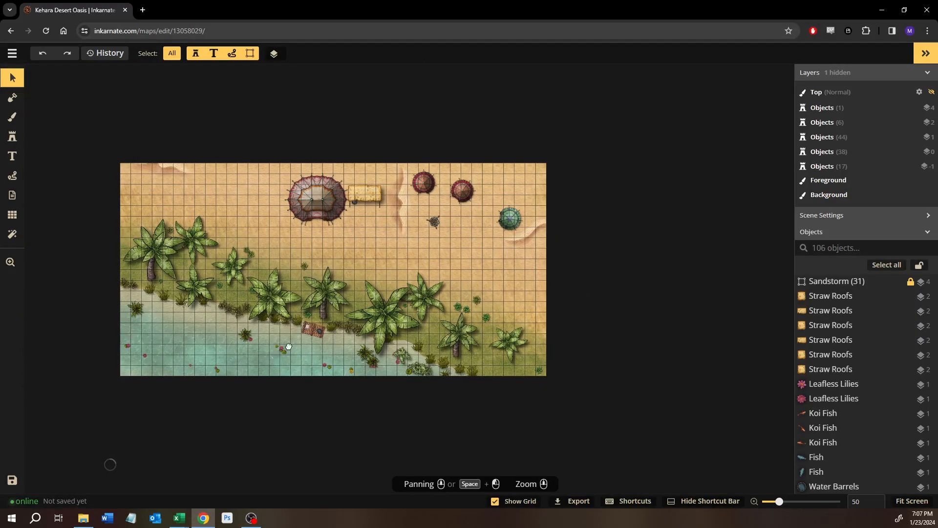
{"action": "left_click_drag", "start_coordinate": [289, 346], "coordinate": [293, 344]}
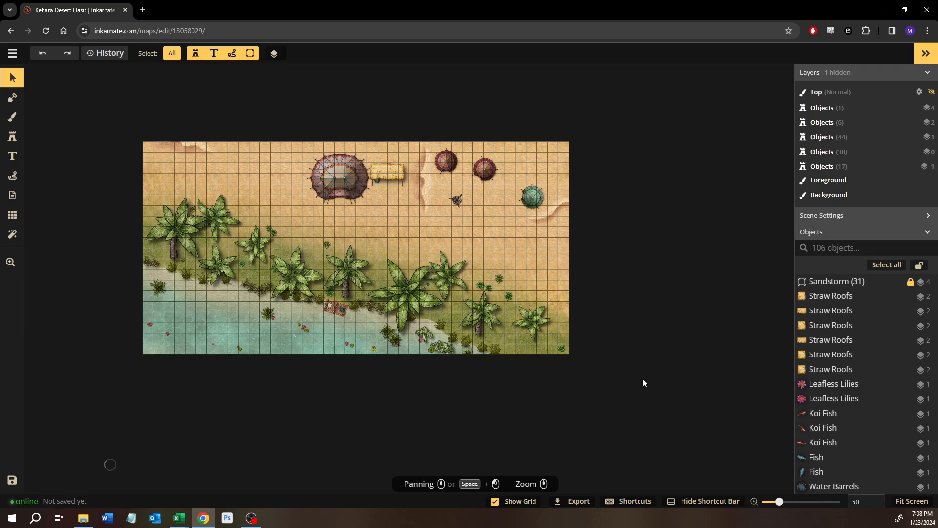
{"action": "scroll", "coordinate": [691, 274], "scroll_direction": "down", "scroll_amount": 3}
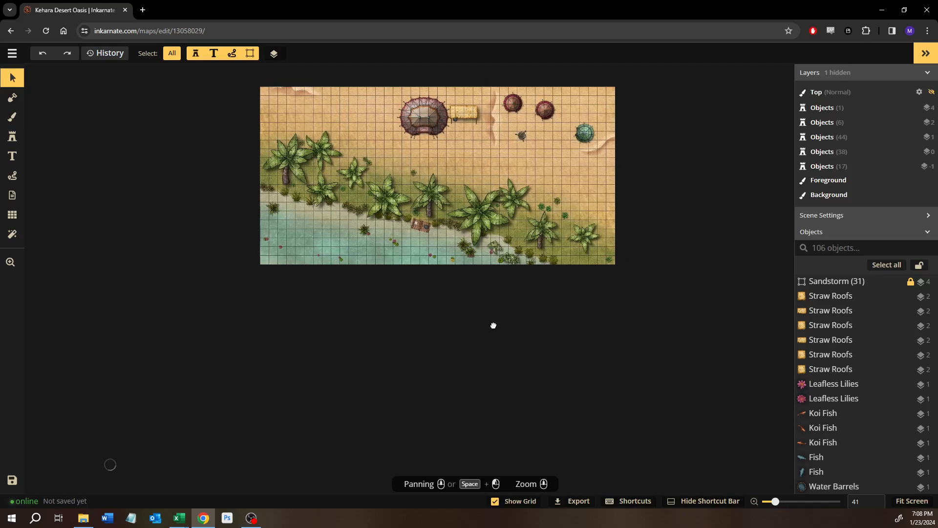
{"action": "left_click_drag", "start_coordinate": [493, 325], "coordinate": [377, 332]}
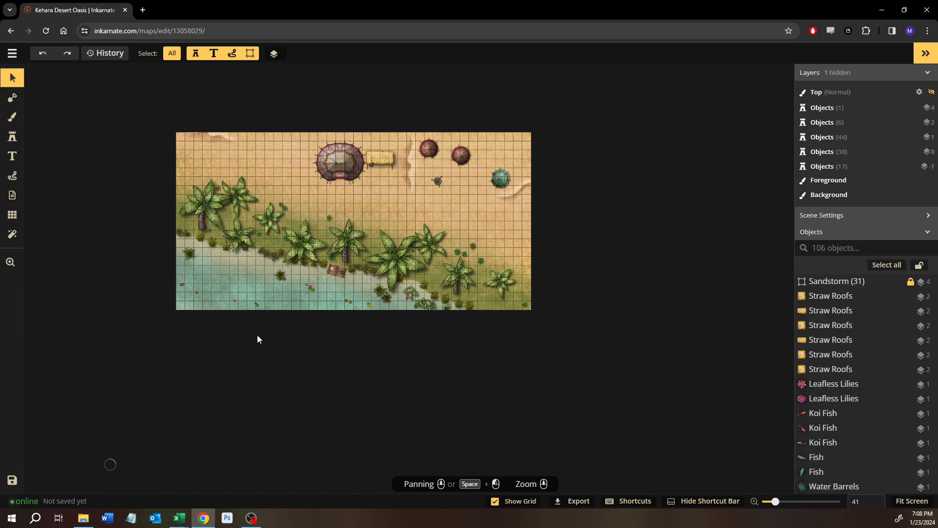
Step: Inspect the wooden dock at the water's edge up close, including its fish, cloth and water barrel
{"action": "scroll", "coordinate": [322, 306], "scroll_direction": "up", "scroll_amount": 5}
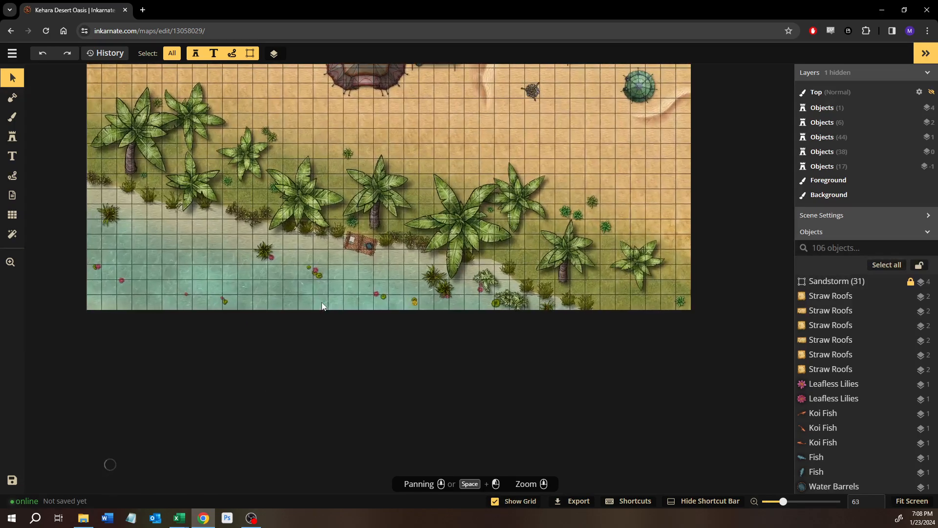
{"action": "scroll", "coordinate": [322, 306], "scroll_direction": "up", "scroll_amount": 8}
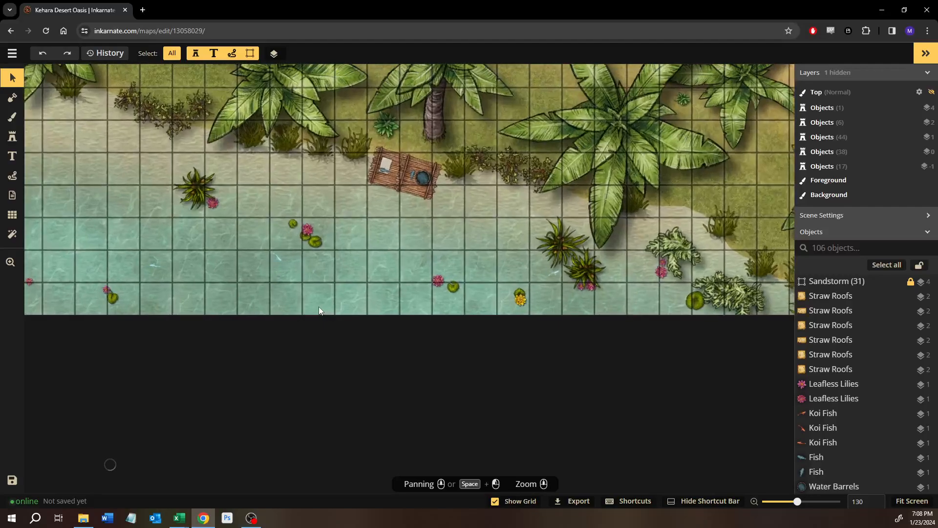
{"action": "scroll", "coordinate": [265, 283], "scroll_direction": "up", "scroll_amount": 2}
{"action": "left_click_drag", "start_coordinate": [279, 293], "coordinate": [313, 295]}
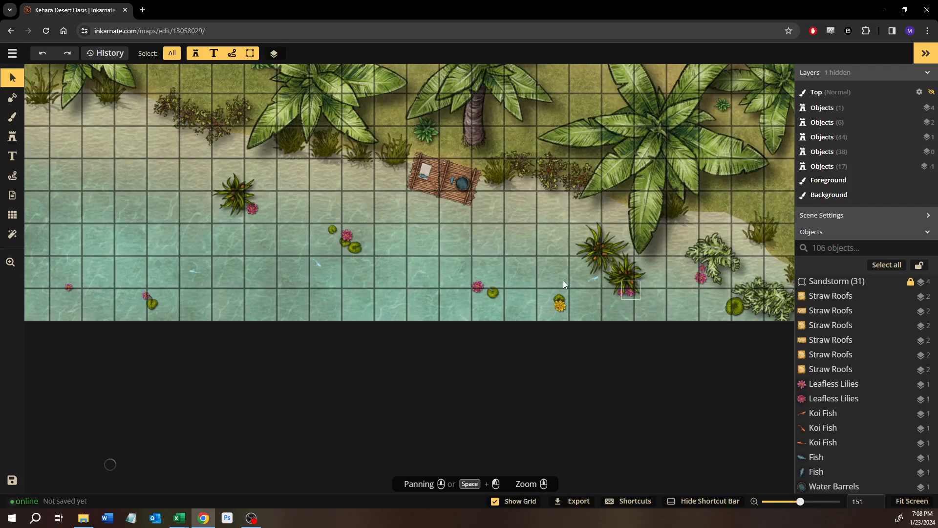
{"action": "scroll", "coordinate": [365, 281], "scroll_direction": "up", "scroll_amount": 2}
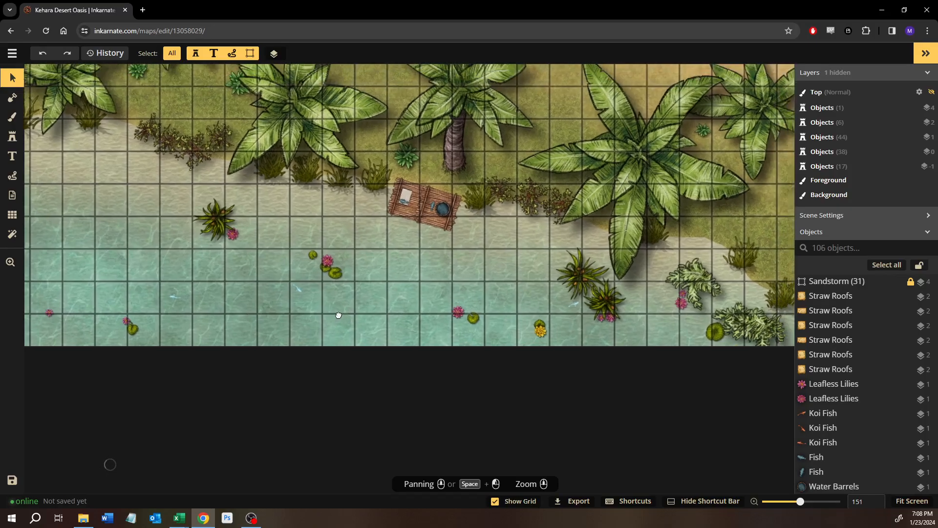
{"action": "scroll", "coordinate": [426, 223], "scroll_direction": "up", "scroll_amount": 10}
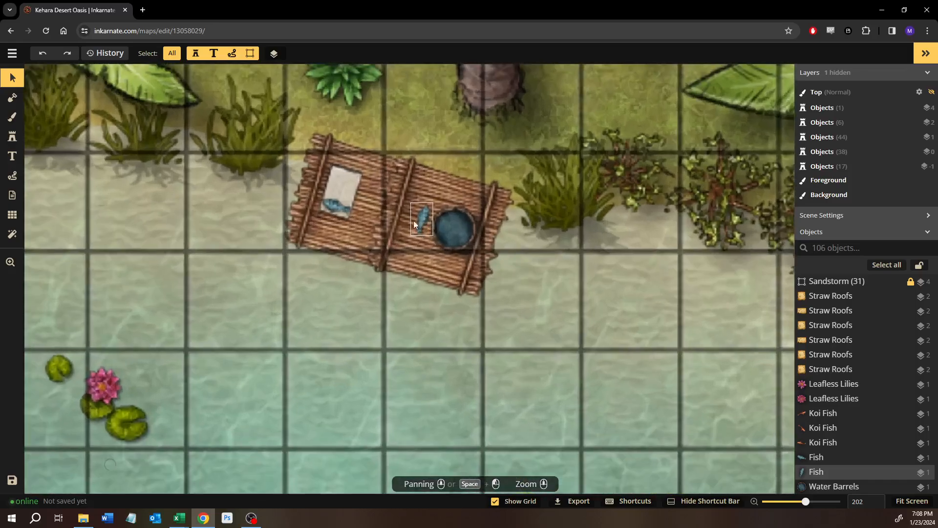
{"action": "scroll", "coordinate": [428, 248], "scroll_direction": "down", "scroll_amount": 3}
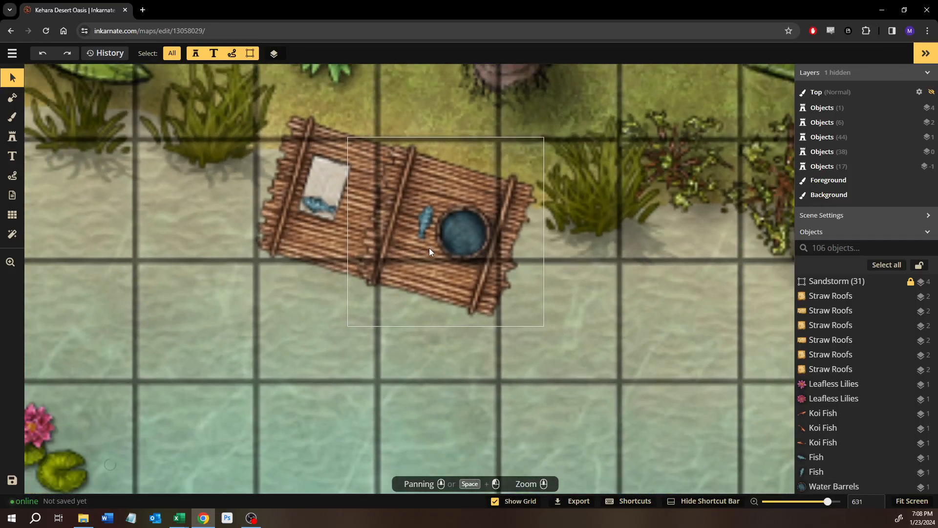
{"action": "scroll", "coordinate": [426, 251], "scroll_direction": "down", "scroll_amount": 4}
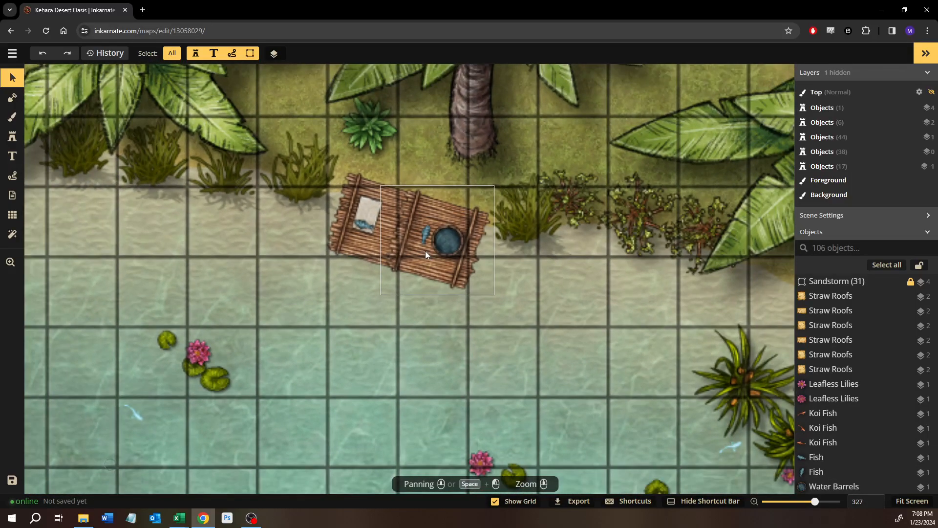
{"action": "scroll", "coordinate": [424, 250], "scroll_direction": "down", "scroll_amount": 2}
{"action": "scroll", "coordinate": [377, 191], "scroll_direction": "up", "scroll_amount": 2}
Step: Inspect the camp in the sand, from the large tent and straw-roofed stall to the campfire and small round tents
{"action": "left_click_drag", "start_coordinate": [366, 165], "coordinate": [367, 320]}
{"action": "scroll", "coordinate": [390, 104], "scroll_direction": "down", "scroll_amount": 2}
{"action": "left_click_drag", "start_coordinate": [398, 170], "coordinate": [341, 376]}
{"action": "left_click_drag", "start_coordinate": [419, 158], "coordinate": [366, 284]}
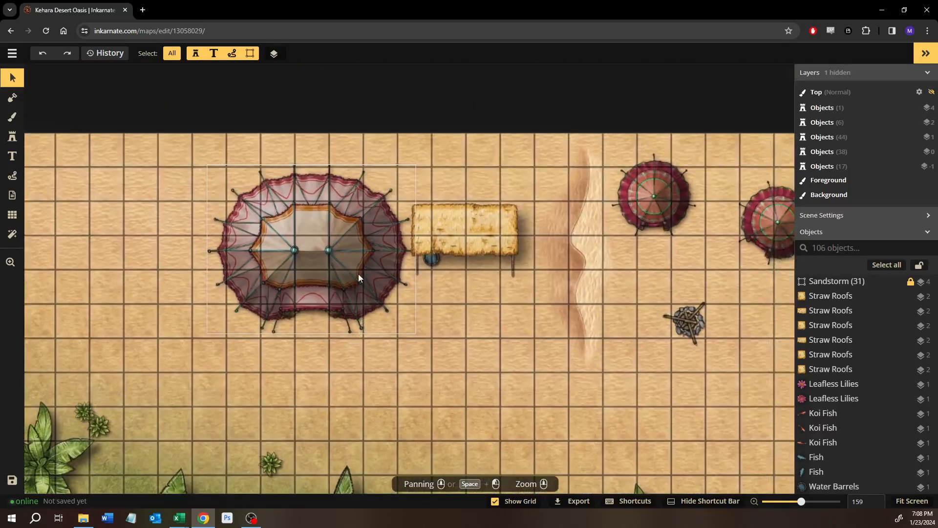
{"action": "left_click_drag", "start_coordinate": [303, 297], "coordinate": [236, 256]}
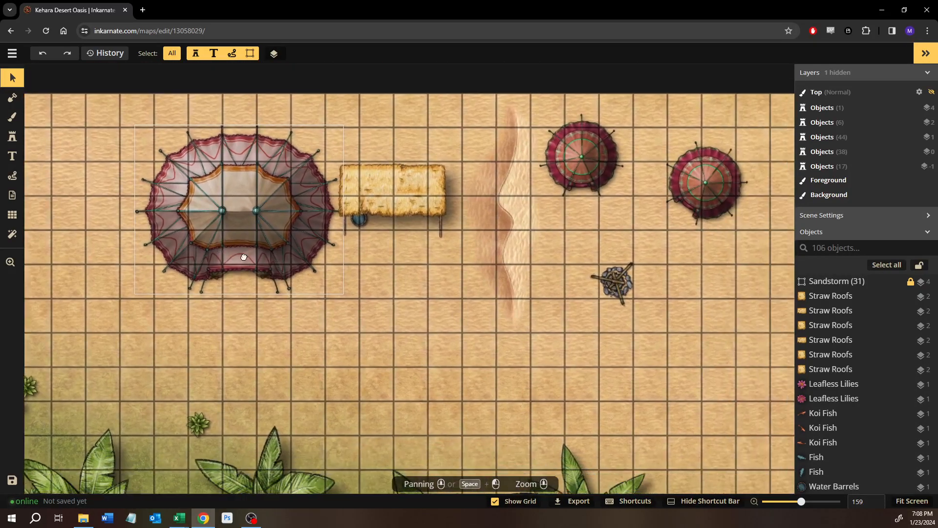
{"action": "left_click_drag", "start_coordinate": [380, 291], "coordinate": [246, 278]}
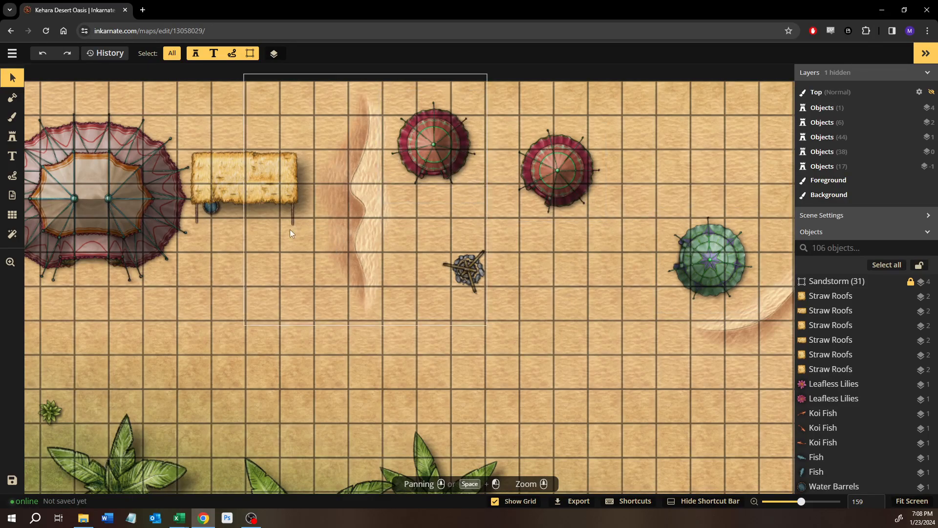
{"action": "left_click_drag", "start_coordinate": [257, 234], "coordinate": [325, 248]}
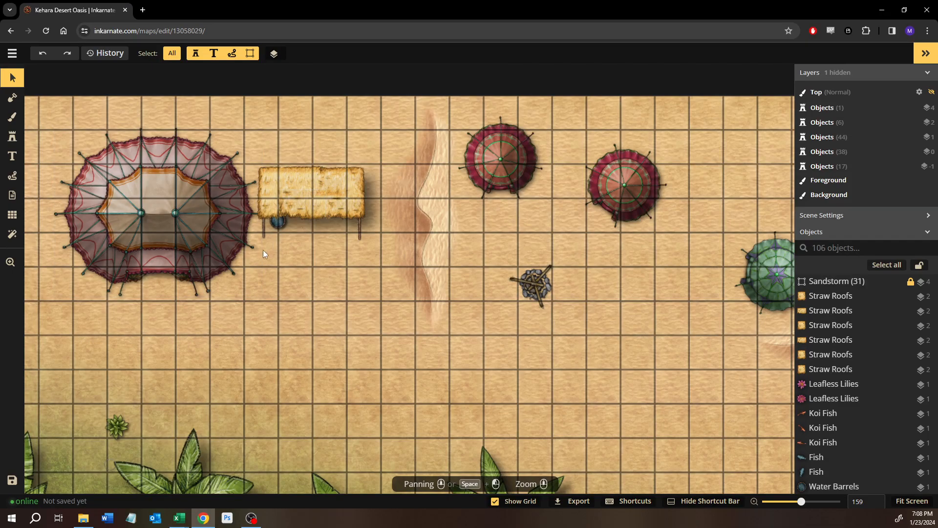
Step: Examine the empty sand and dune west of the large red tent, up to the map's upper-left corner
{"action": "left_click_drag", "start_coordinate": [174, 248], "coordinate": [409, 260]}
{"action": "left_click_drag", "start_coordinate": [338, 274], "coordinate": [514, 291]}
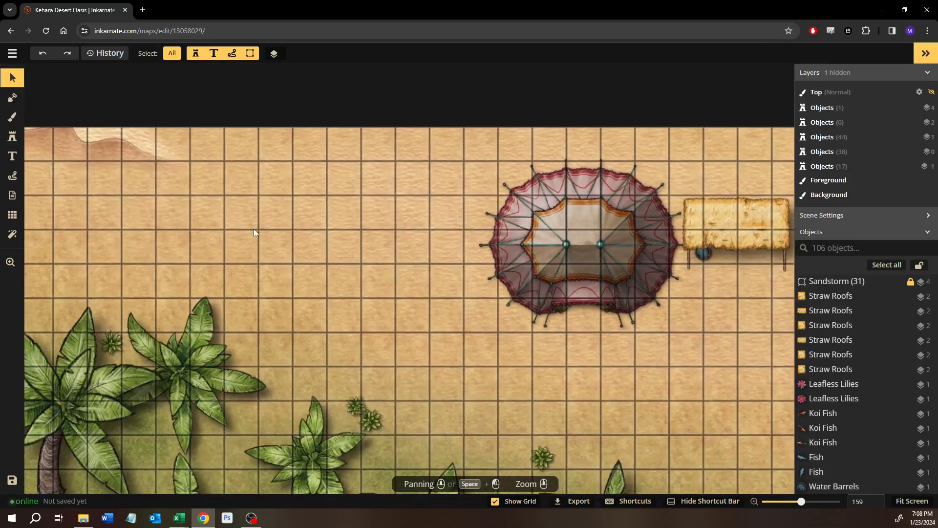
{"action": "left_click_drag", "start_coordinate": [268, 232], "coordinate": [395, 255]}
{"action": "scroll", "coordinate": [378, 249], "scroll_direction": "down", "scroll_amount": 1}
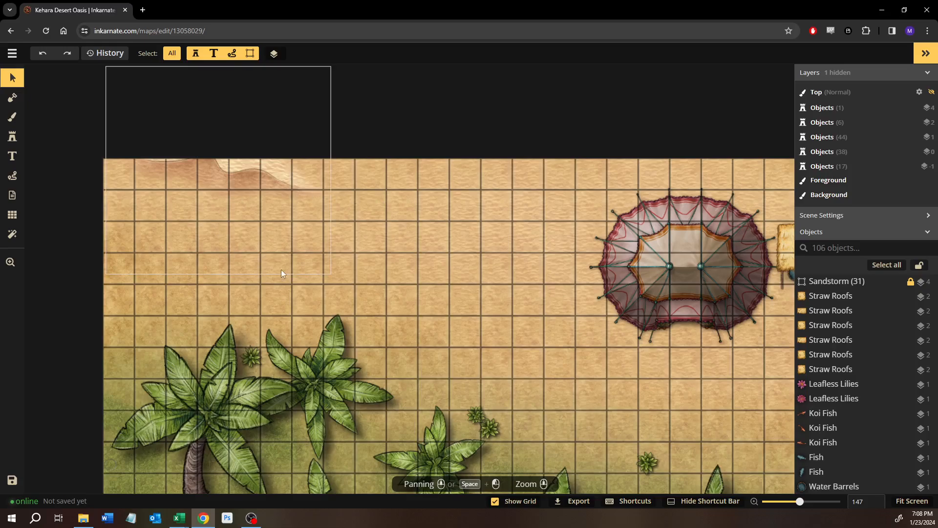
{"action": "scroll", "coordinate": [417, 206], "scroll_direction": "down", "scroll_amount": 3}
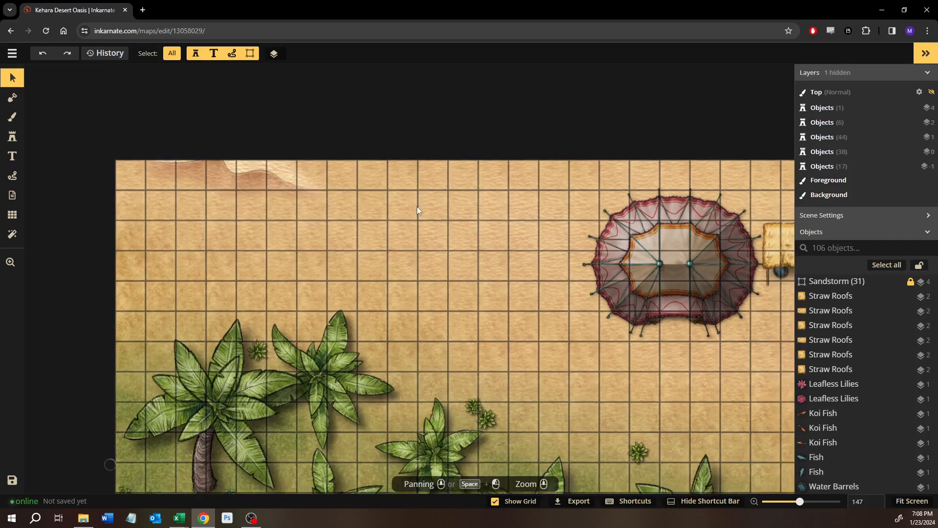
Step: Review the overall map layout, from the camp tents and dunes to the palm-lined shoreline
{"action": "left_click_drag", "start_coordinate": [683, 365], "coordinate": [369, 266]}
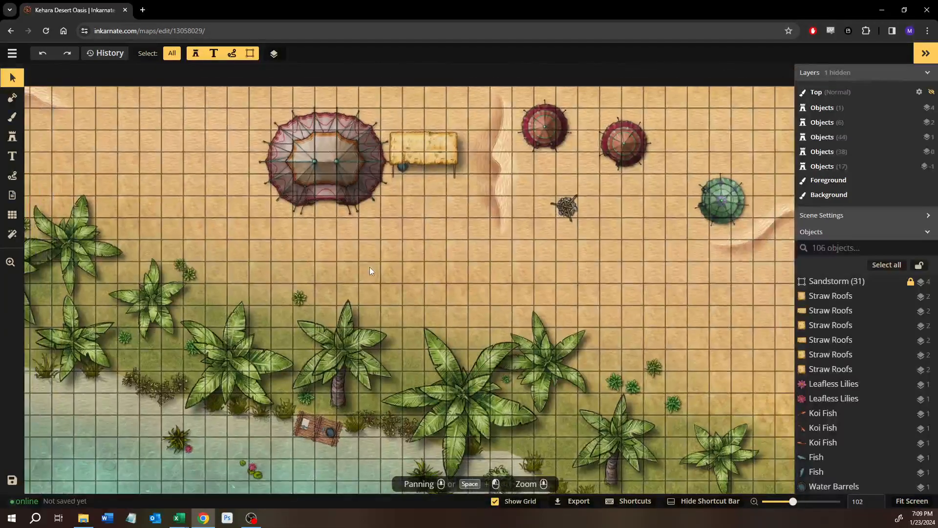
{"action": "scroll", "coordinate": [369, 267], "scroll_direction": "down", "scroll_amount": 2}
{"action": "scroll", "coordinate": [317, 227], "scroll_direction": "down", "scroll_amount": 1}
{"action": "scroll", "coordinate": [293, 226], "scroll_direction": "down", "scroll_amount": 1}
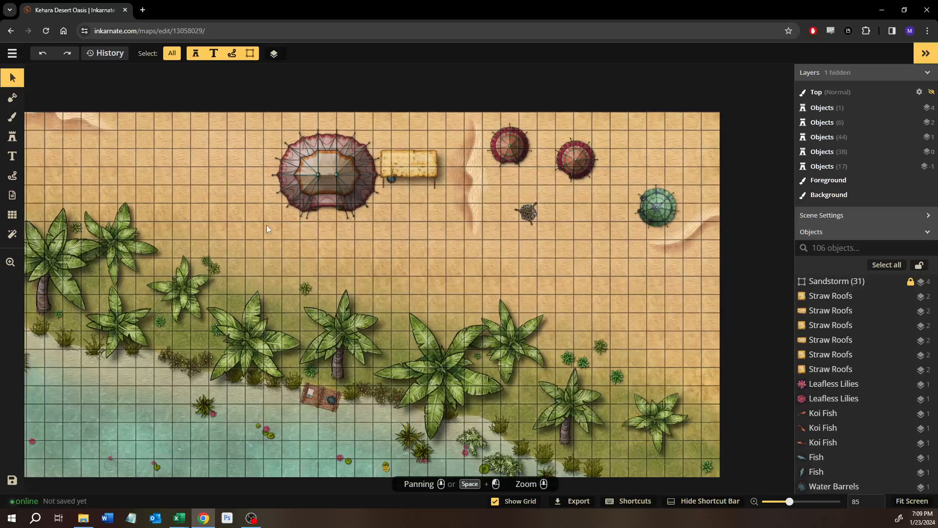
{"action": "scroll", "coordinate": [248, 188], "scroll_direction": "down", "scroll_amount": 1}
{"action": "left_click_drag", "start_coordinate": [185, 285], "coordinate": [280, 259]}
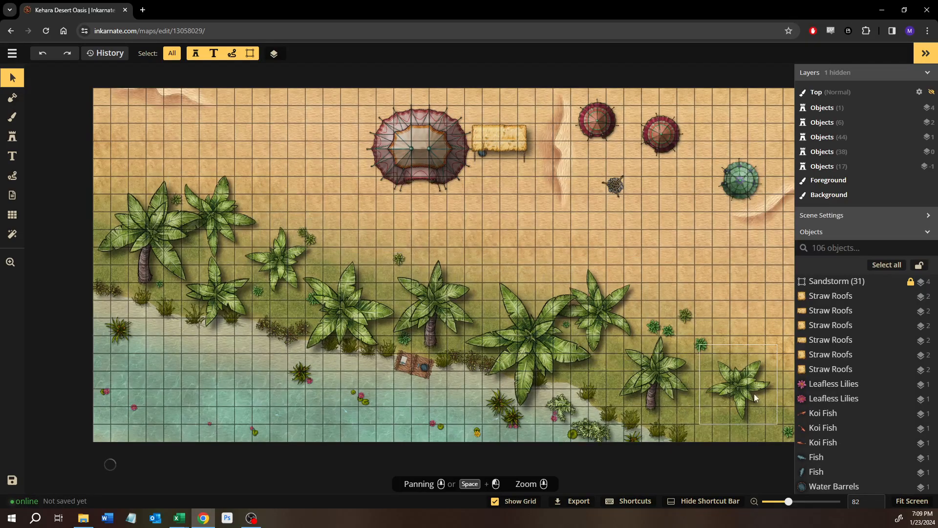
{"action": "left_click_drag", "start_coordinate": [700, 284], "coordinate": [534, 362]}
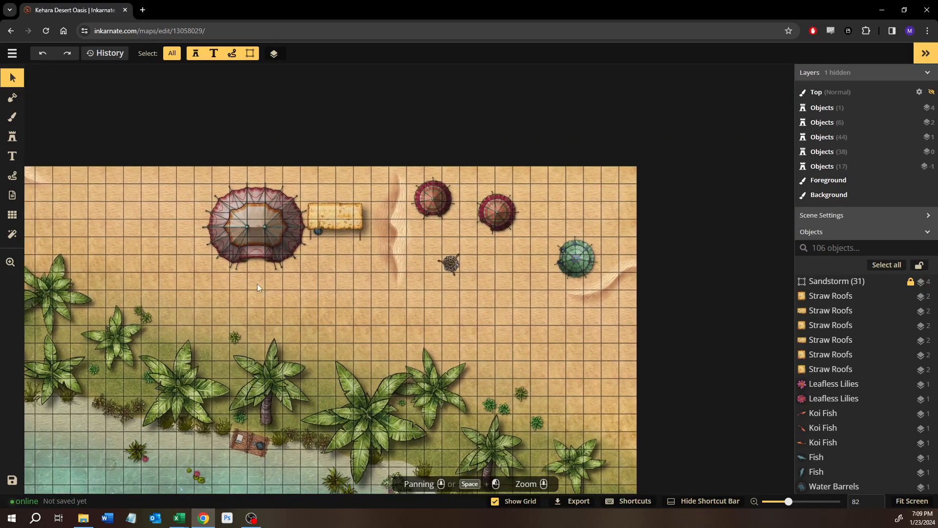
{"action": "left_click_drag", "start_coordinate": [259, 285], "coordinate": [404, 311]}
{"action": "left_click_drag", "start_coordinate": [186, 259], "coordinate": [67, 160]}
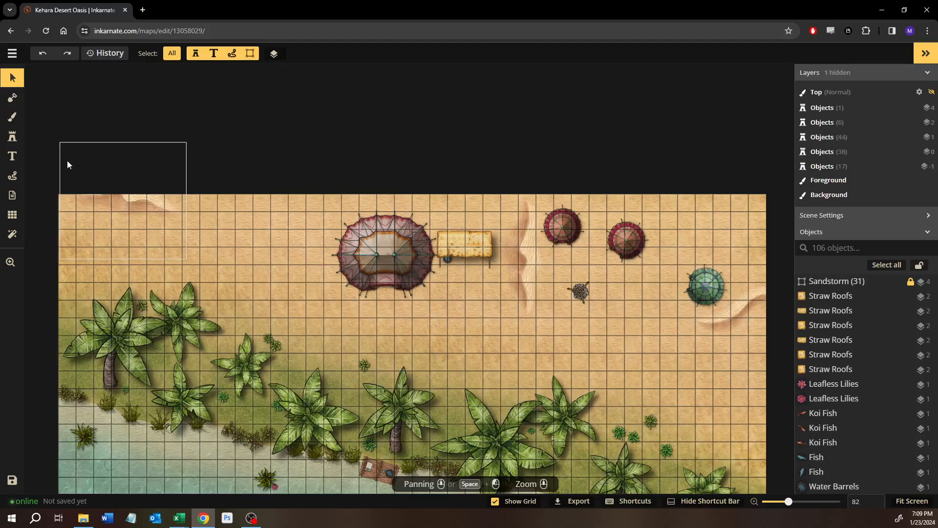
Step: Browse the Fantasy Battlemaps 2.0 stamp catalog, examining the stamps in the Desert pack
{"action": "left_click", "coordinate": [11, 140]}
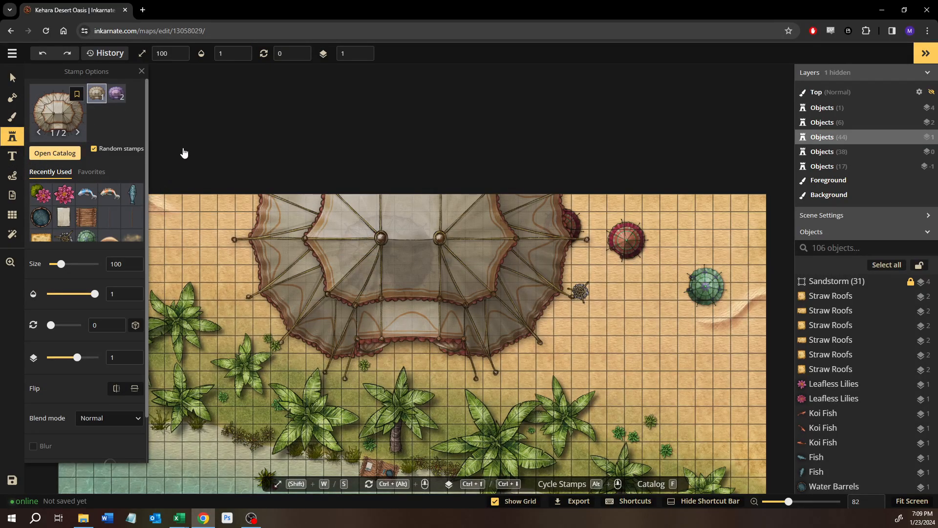
{"action": "key", "text": "f"}
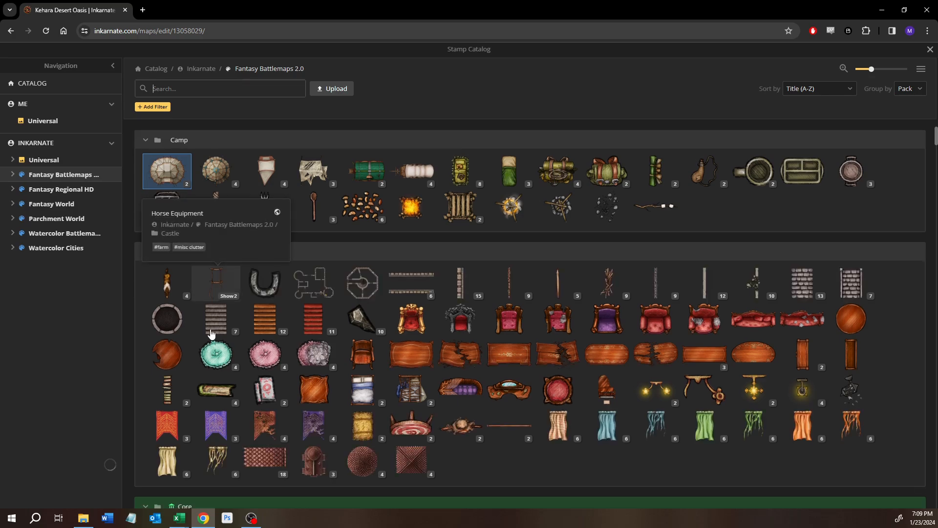
{"action": "scroll", "coordinate": [206, 318], "scroll_direction": "down", "scroll_amount": 3}
{"action": "scroll", "coordinate": [206, 318], "scroll_direction": "down", "scroll_amount": 6}
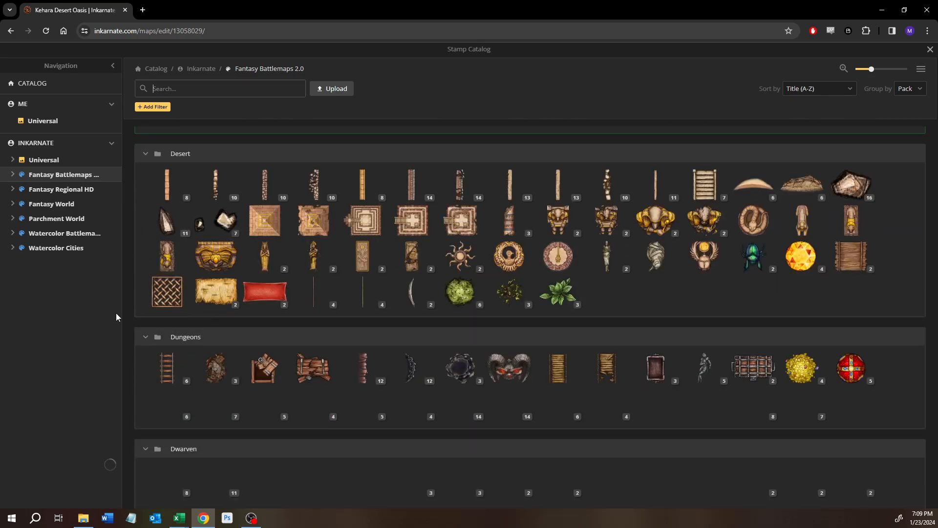
{"action": "scroll", "coordinate": [137, 321], "scroll_direction": "up", "scroll_amount": 1}
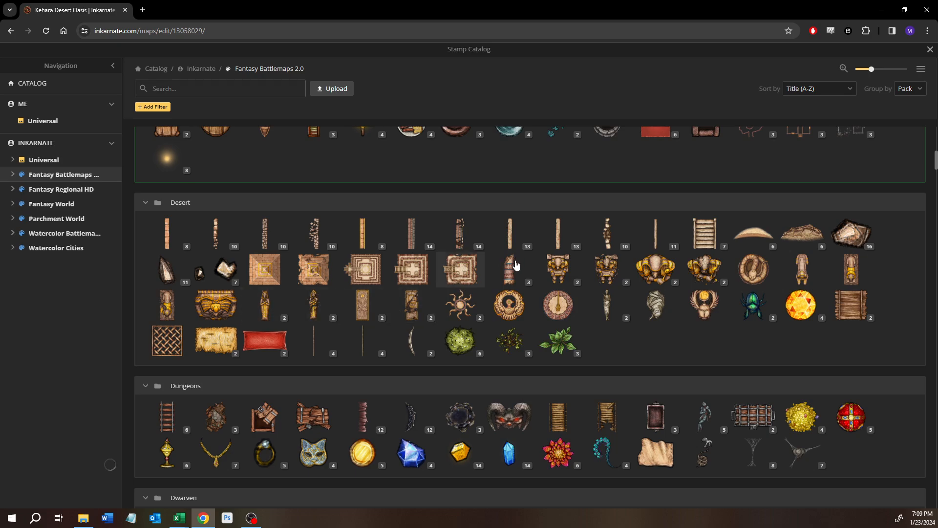
{"action": "mouse_move", "coordinate": [515, 269]}
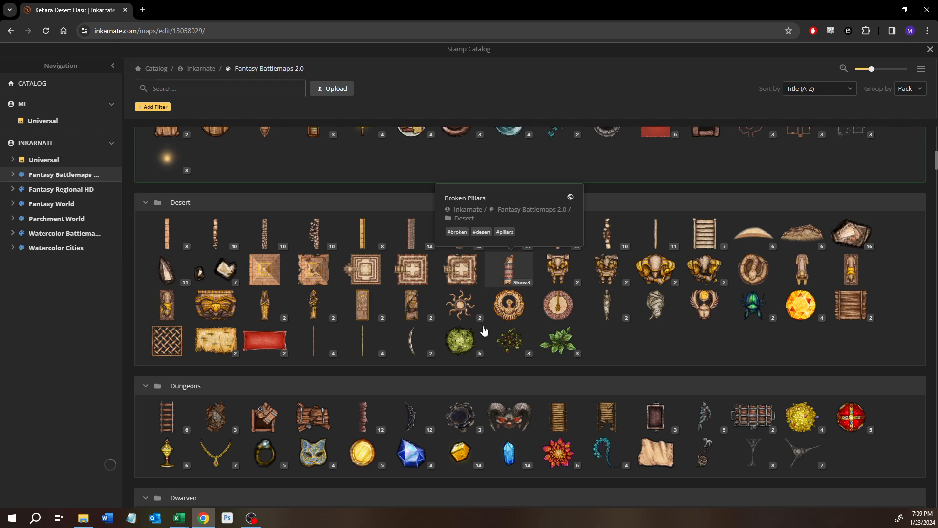
{"action": "mouse_move", "coordinate": [412, 355]}
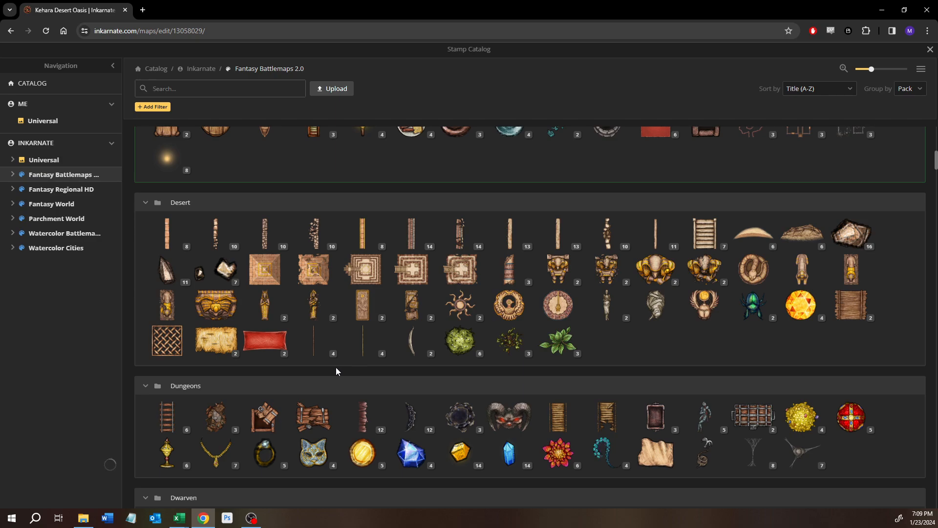
{"action": "scroll", "coordinate": [138, 371], "scroll_direction": "up", "scroll_amount": 15}
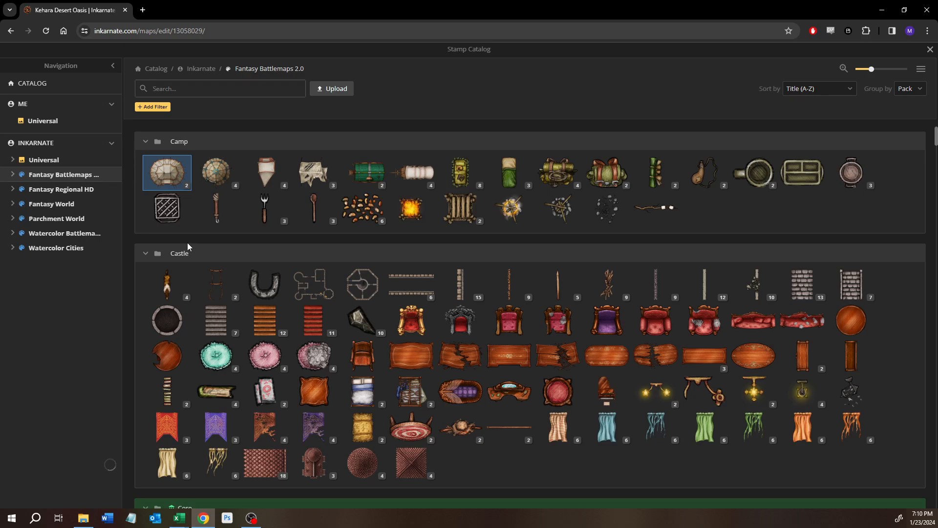
Step: Expand the Round Tents and Big Tents groups in the Camp pack to view their color variants
{"action": "mouse_move", "coordinate": [217, 178]}
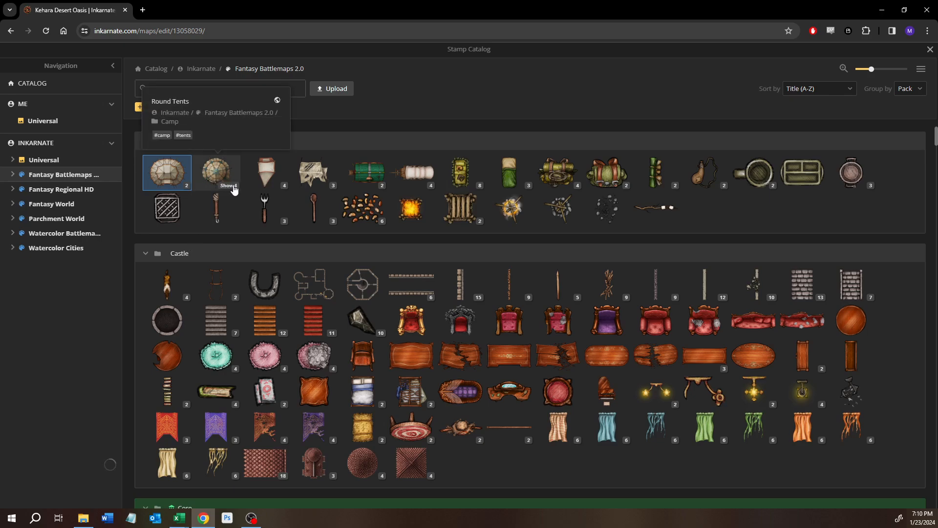
{"action": "left_click", "coordinate": [229, 184]}
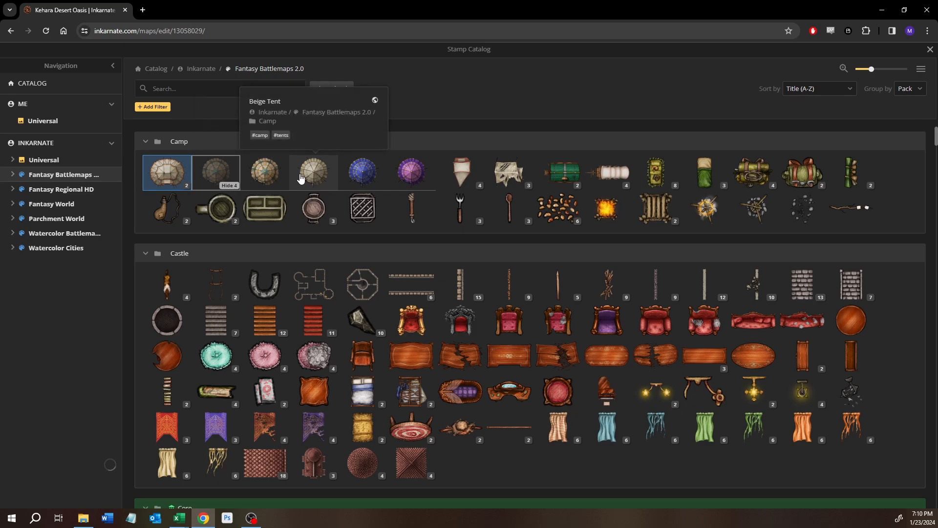
{"action": "mouse_move", "coordinate": [178, 179]}
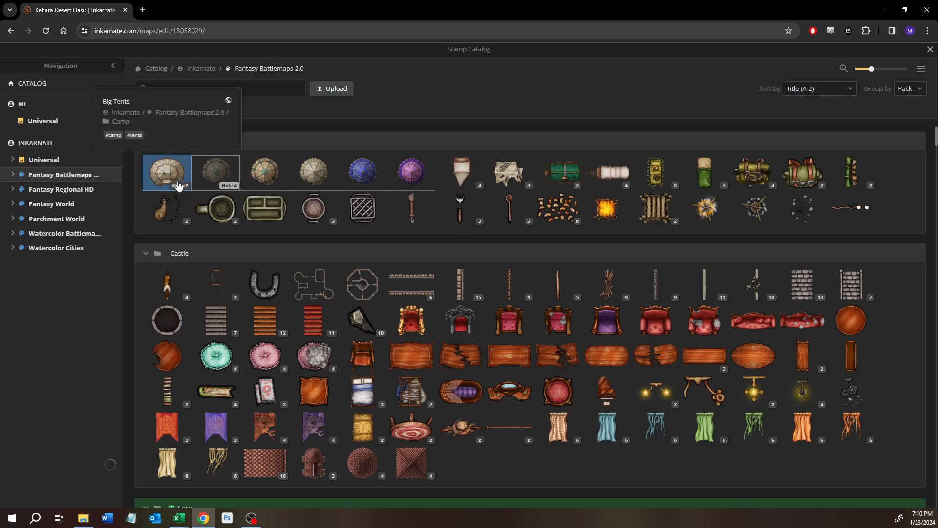
{"action": "left_click", "coordinate": [178, 188]}
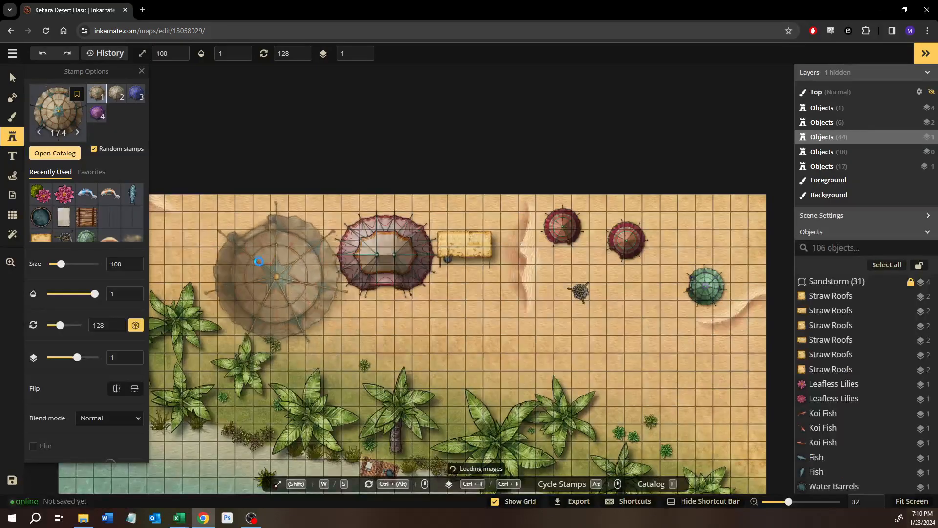
Step: Select the large red tent on the map and load it as the active stamp
{"action": "key", "text": "v"}
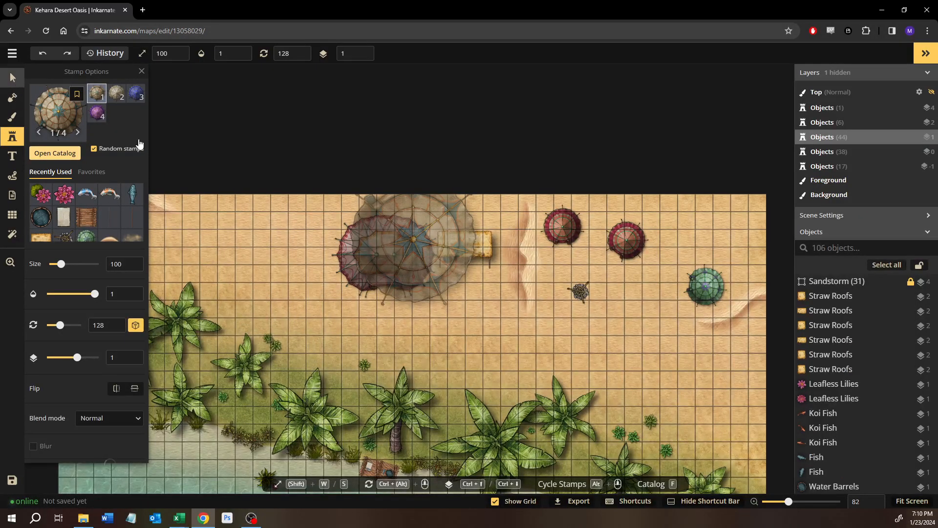
{"action": "left_click", "coordinate": [400, 251]}
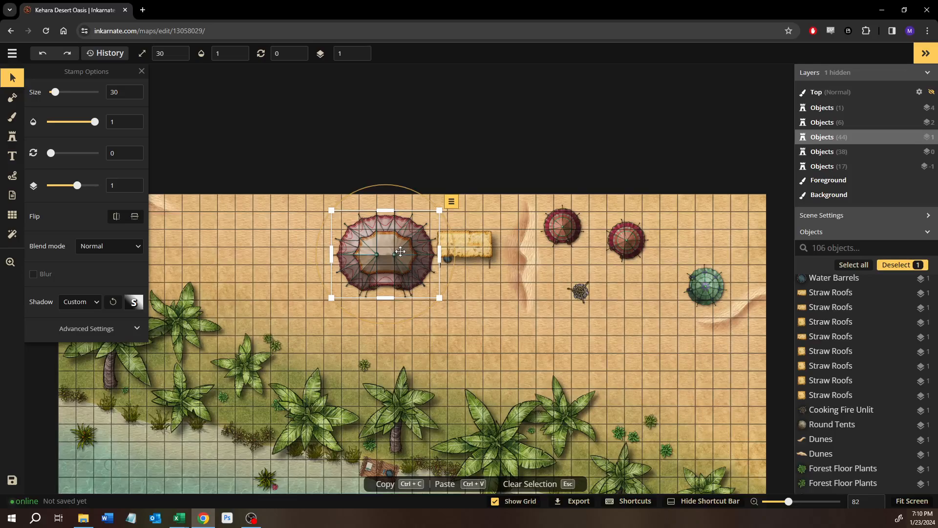
{"action": "left_click", "coordinate": [12, 136]}
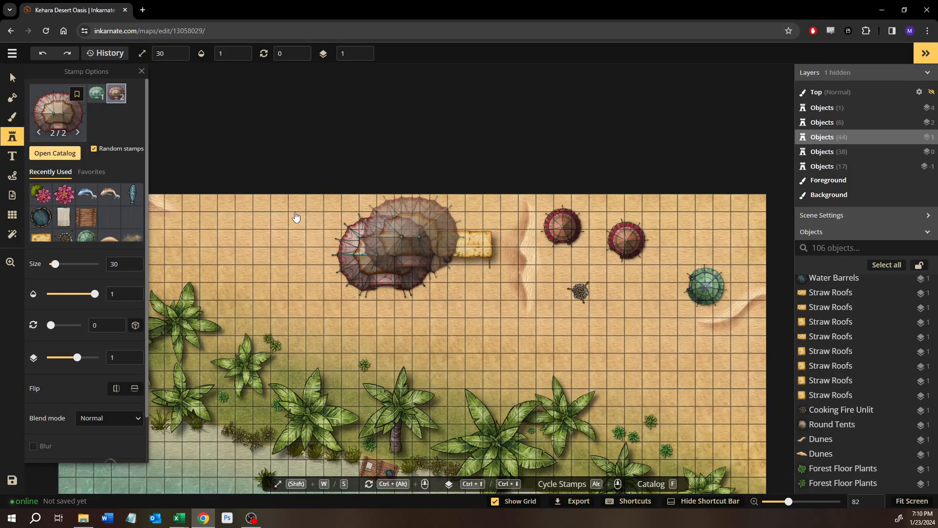
Step: Try out a brown Small Tents stamp from the Camp pack west of the large tent at size 43, and delete it
{"action": "key", "text": "f"}
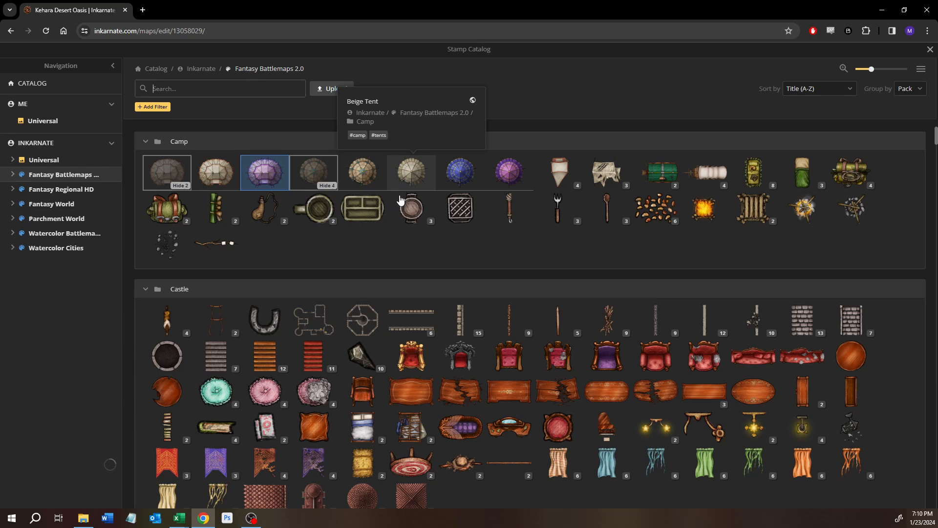
{"action": "left_click", "coordinate": [571, 186]}
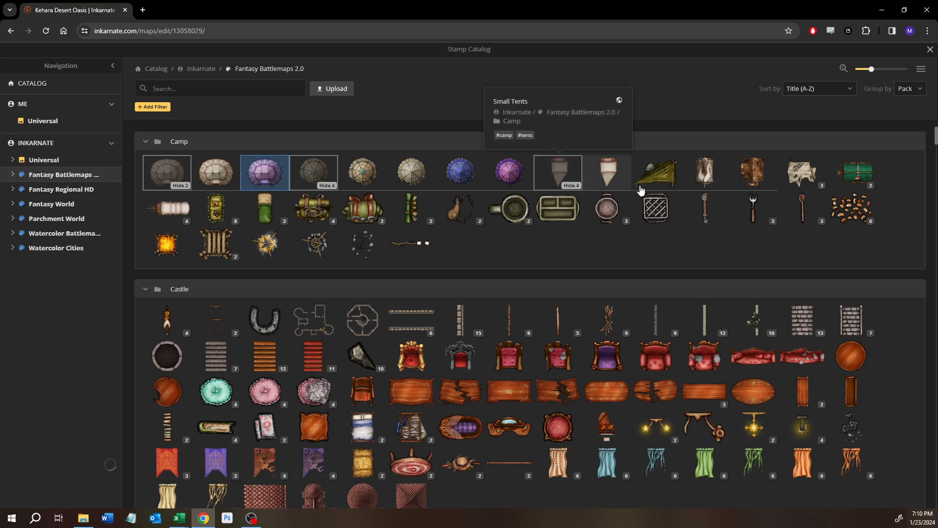
{"action": "left_click", "coordinate": [750, 175]}
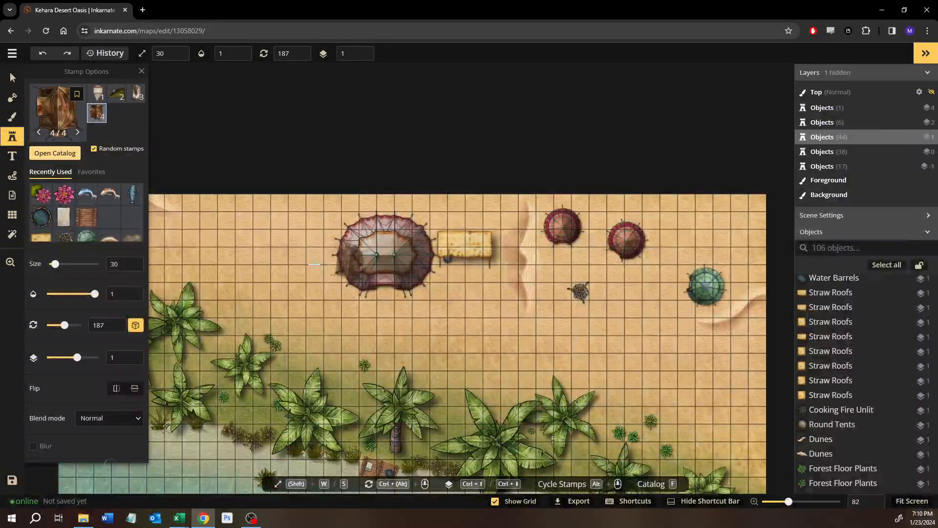
{"action": "left_click", "coordinate": [292, 264]}
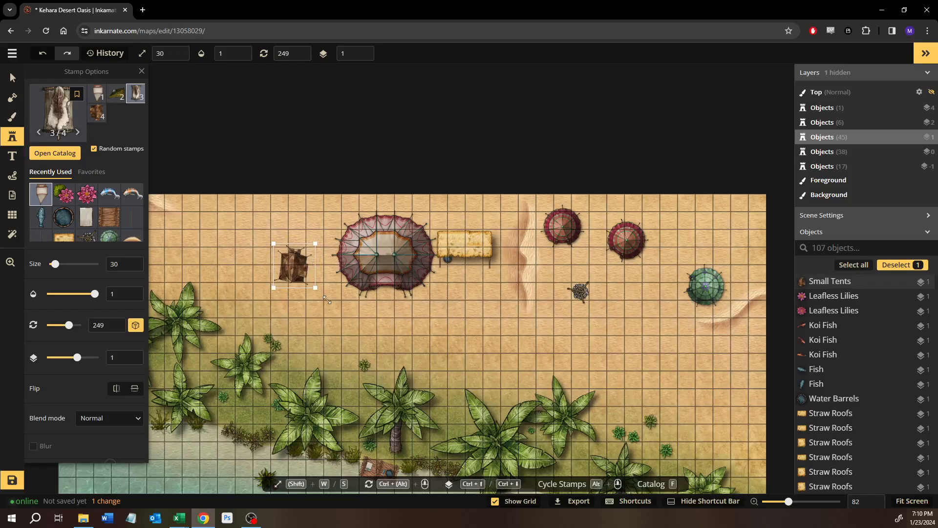
{"action": "left_click_drag", "start_coordinate": [313, 286], "coordinate": [327, 301]}
{"action": "left_click", "coordinate": [12, 84]}
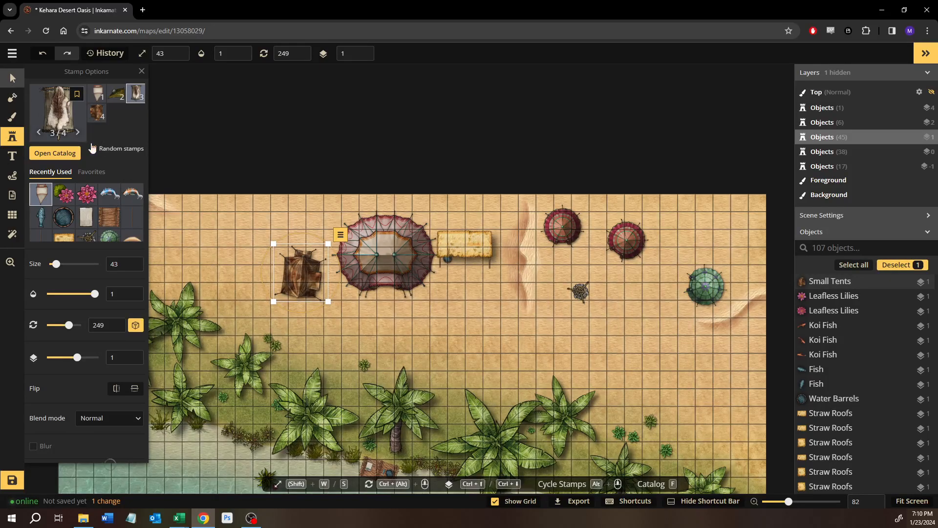
{"action": "key", "text": "Delete"}
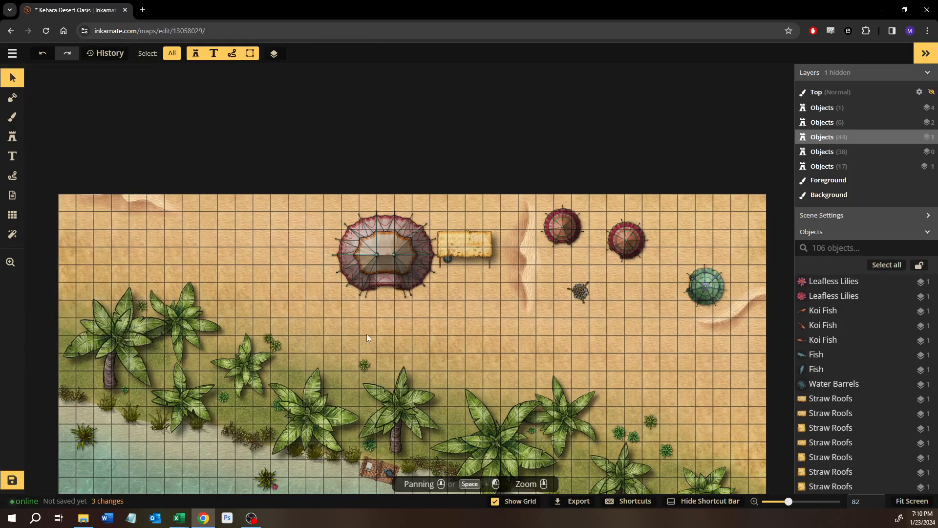
Step: Place another round tent in the sand west of the large tent, using the existing red round tent as the stamp
{"action": "left_click", "coordinate": [637, 243]}
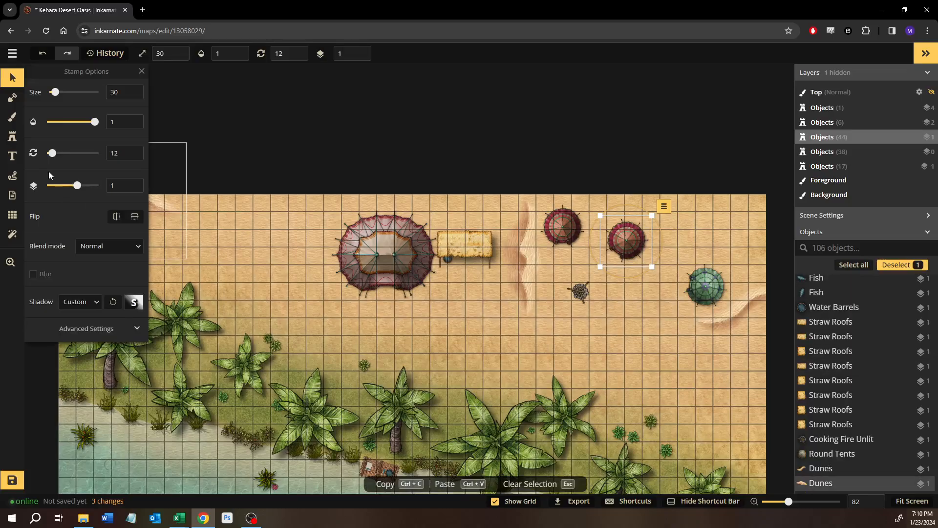
{"action": "key", "text": "d"}
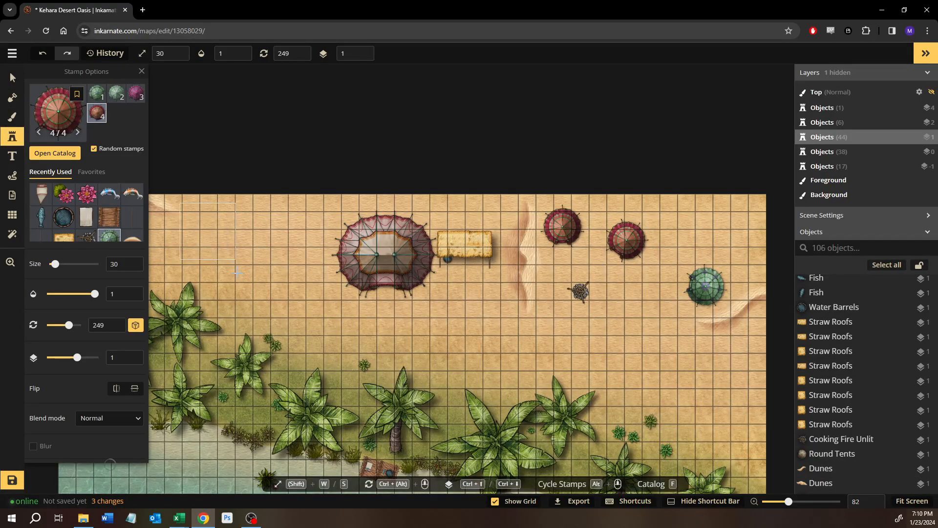
{"action": "left_click", "coordinate": [208, 231]}
{"action": "left_click_drag", "start_coordinate": [244, 286], "coordinate": [296, 295]}
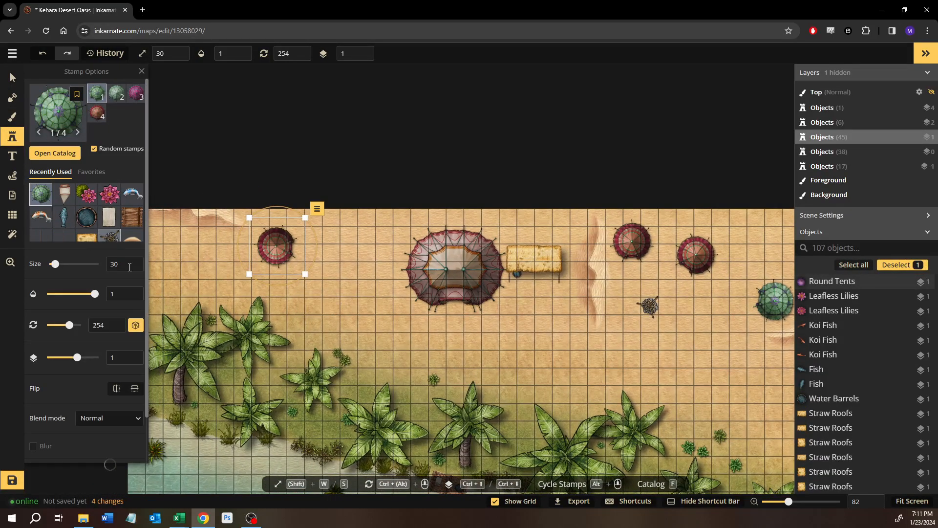
Step: Recolor the new round tent blue by setting its hue to -47 in the advanced color settings
{"action": "scroll", "coordinate": [77, 431], "scroll_direction": "down", "scroll_amount": 2}
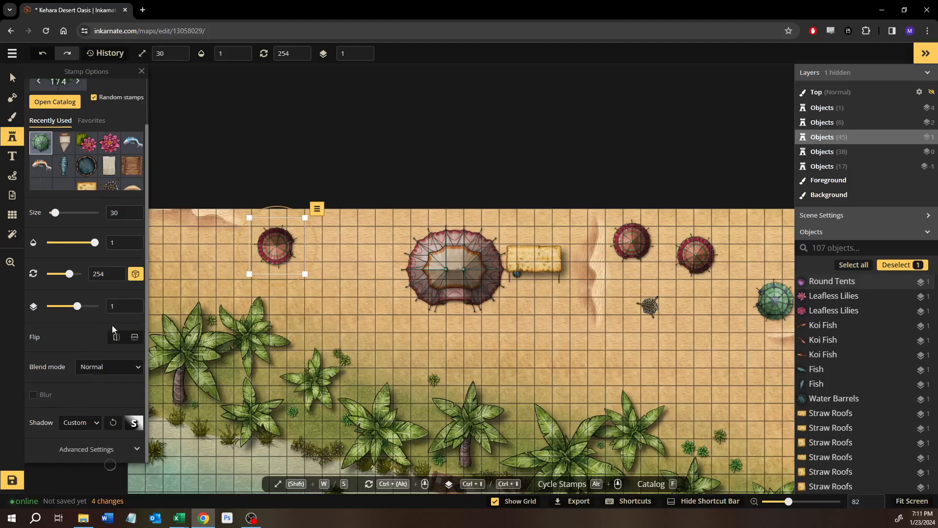
{"action": "left_click", "coordinate": [87, 449]}
{"action": "scroll", "coordinate": [73, 391], "scroll_direction": "down", "scroll_amount": 5}
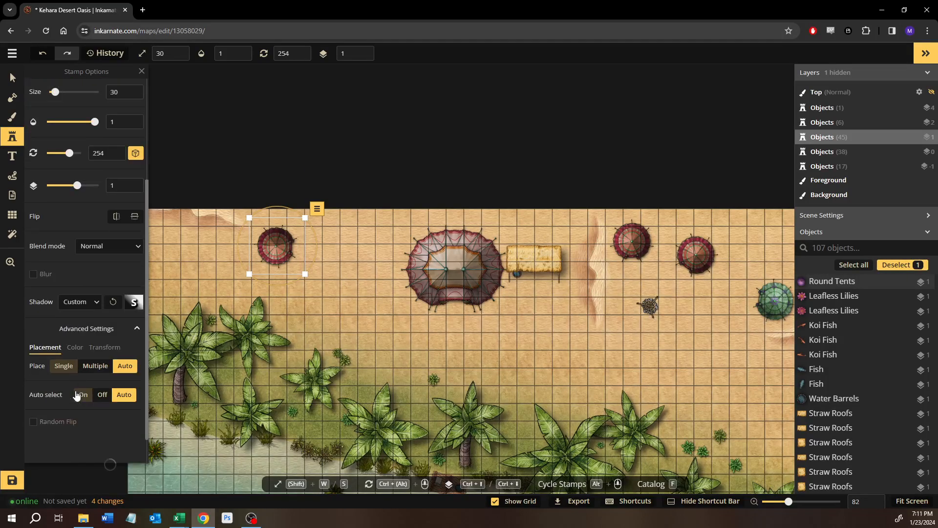
{"action": "left_click", "coordinate": [75, 337]}
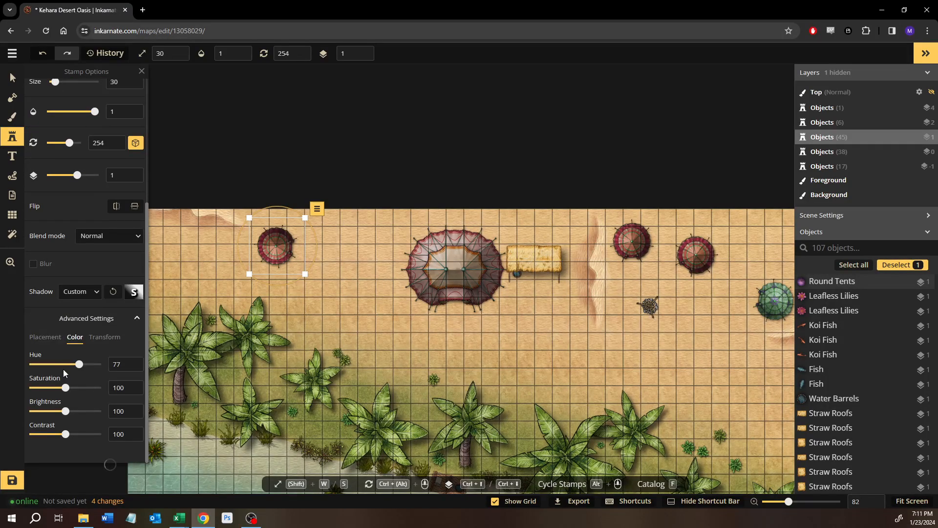
{"action": "left_click_drag", "start_coordinate": [77, 368], "coordinate": [54, 373]}
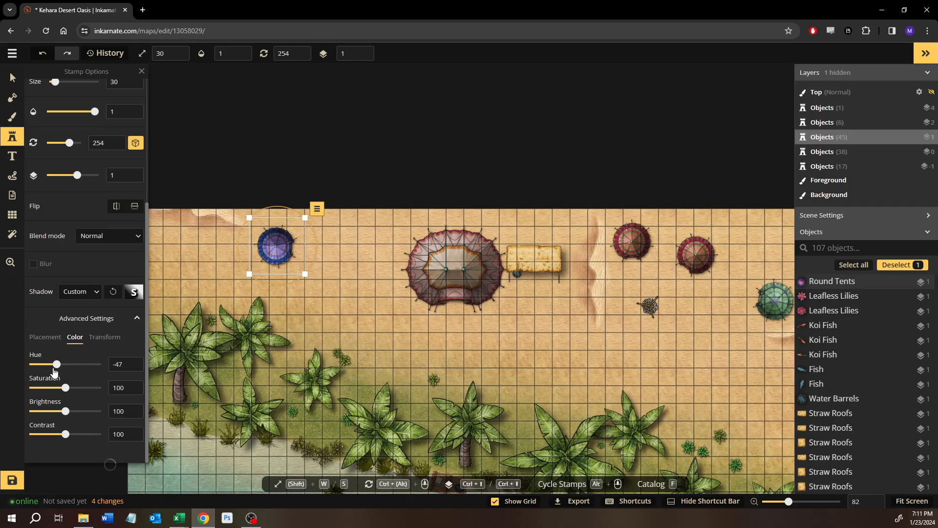
Step: Move the blue round tent a few grid squares east along the northern sand and rotate it to 315 degrees
{"action": "left_click_drag", "start_coordinate": [276, 208], "coordinate": [470, 243]}
{"action": "left_click_drag", "start_coordinate": [406, 250], "coordinate": [344, 254]}
{"action": "left_click_drag", "start_coordinate": [350, 209], "coordinate": [360, 209]}
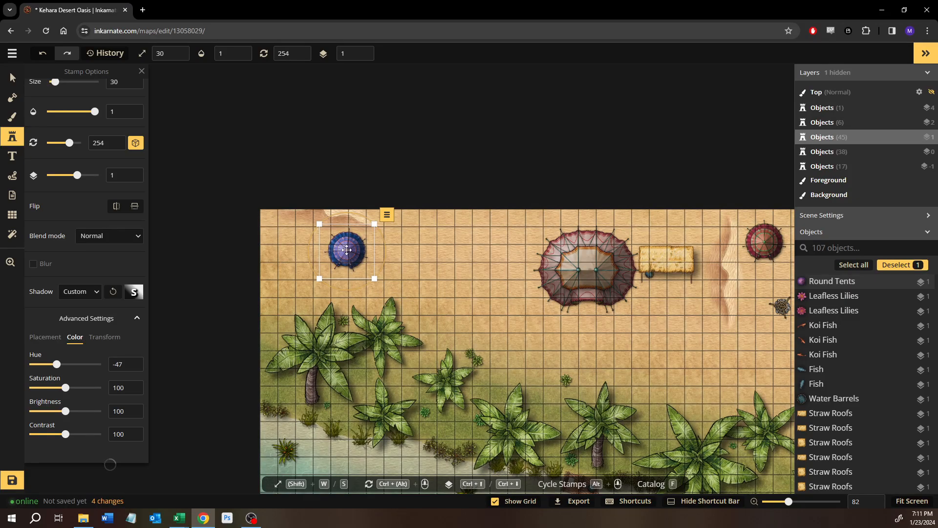
{"action": "left_click_drag", "start_coordinate": [345, 250], "coordinate": [408, 245]}
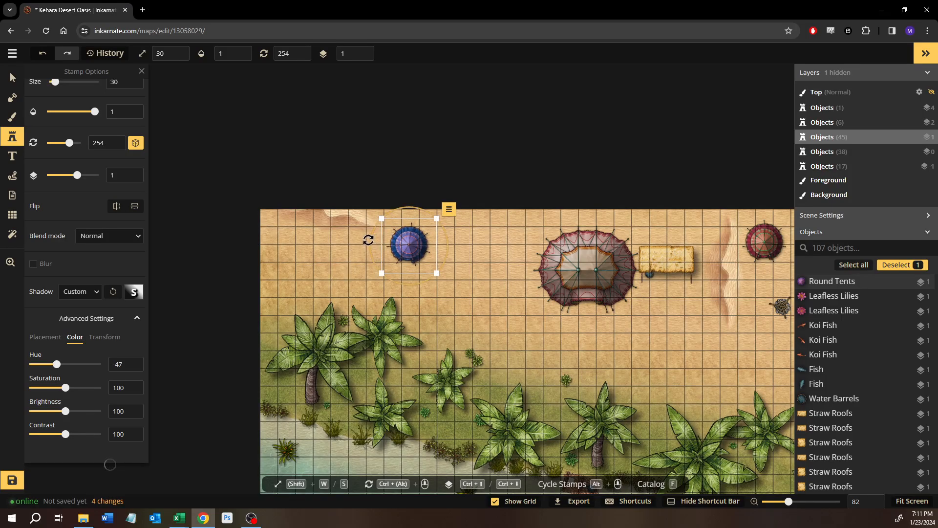
{"action": "left_click_drag", "start_coordinate": [368, 240], "coordinate": [408, 247]}
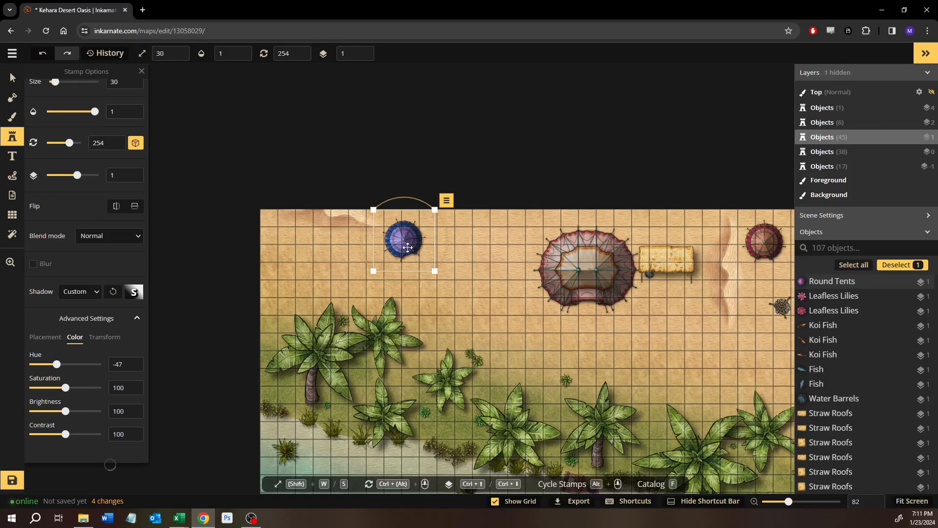
Step: Nudge the blue round tent slightly south from the map's northern edge and deselect it
{"action": "key", "text": "Down"}
{"action": "key", "text": "Down"}
{"action": "key", "text": "Down"}
{"action": "key", "text": "Down"}
{"action": "key", "text": "Down"}
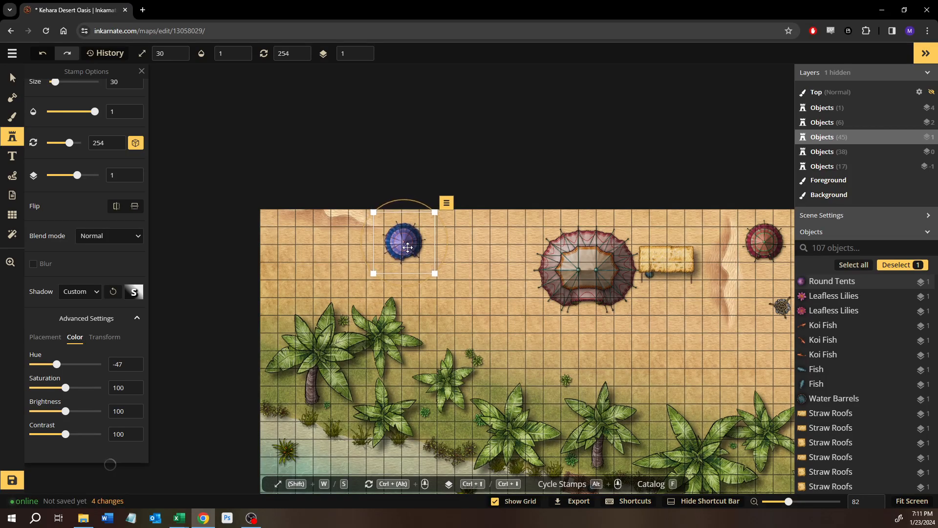
{"action": "key", "text": "Down"}
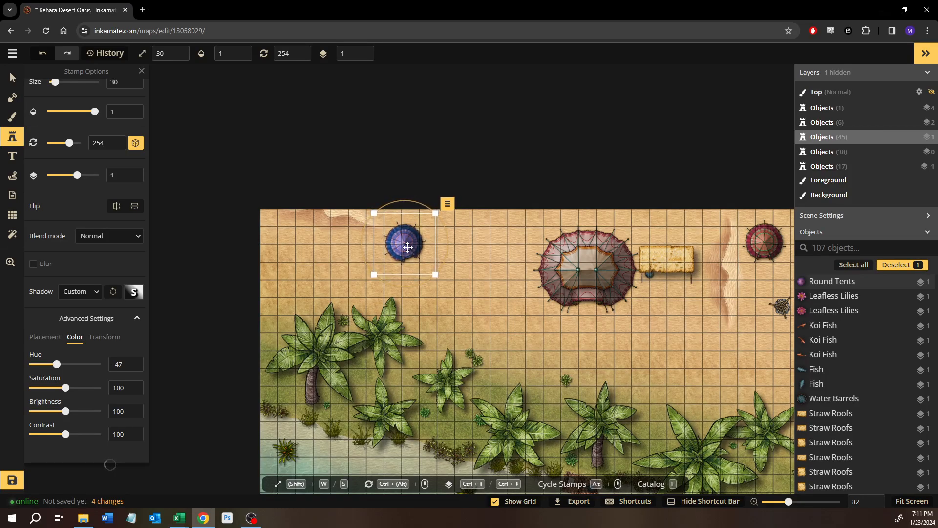
{"action": "key", "text": "Down"}
{"action": "key", "text": "Down"}
{"action": "key", "text": "Down"}
{"action": "key", "text": "Down"}
{"action": "key", "text": "Down"}
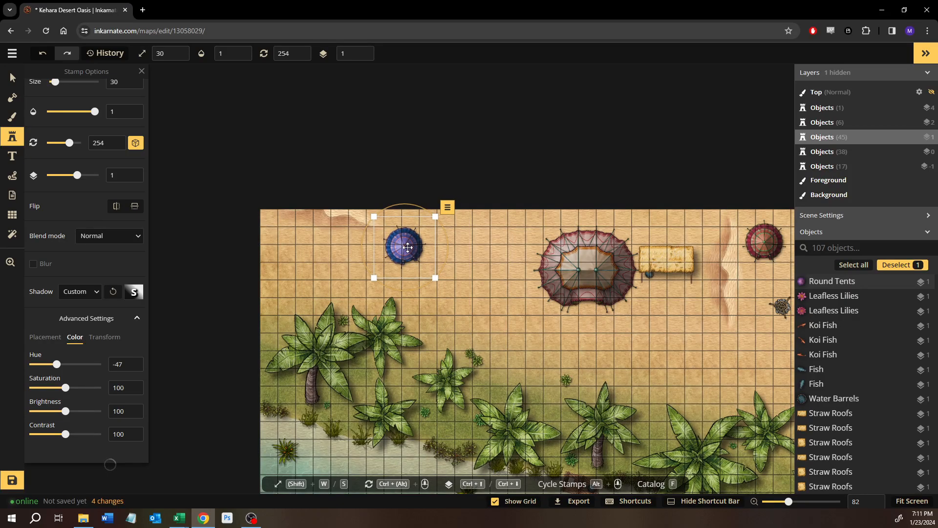
{"action": "left_click", "coordinate": [16, 84]}
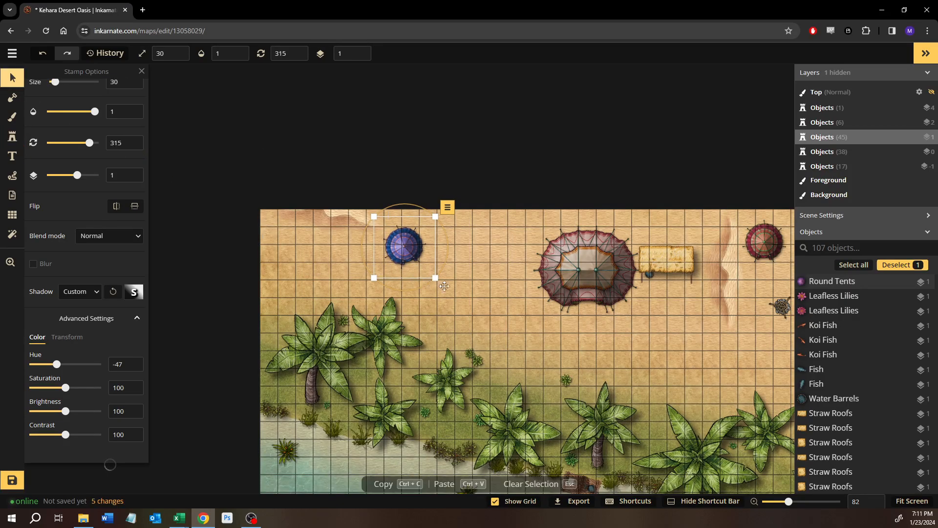
{"action": "left_click", "coordinate": [468, 294]}
Step: Look over the camp layout from the blue tent and palms to the tents farther east
{"action": "left_click_drag", "start_coordinate": [394, 301], "coordinate": [356, 291]}
{"action": "left_click_drag", "start_coordinate": [711, 271], "coordinate": [612, 142]}
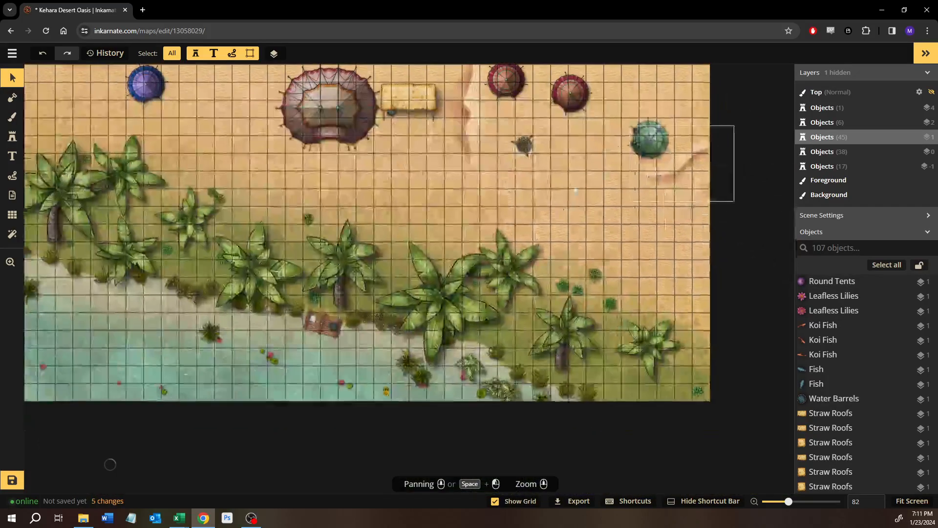
{"action": "scroll", "coordinate": [509, 200], "scroll_direction": "up", "scroll_amount": 1}
{"action": "left_click_drag", "start_coordinate": [183, 256], "coordinate": [409, 351]}
{"action": "scroll", "coordinate": [192, 269], "scroll_direction": "up", "scroll_amount": 1}
{"action": "scroll", "coordinate": [206, 283], "scroll_direction": "up", "scroll_amount": 5}
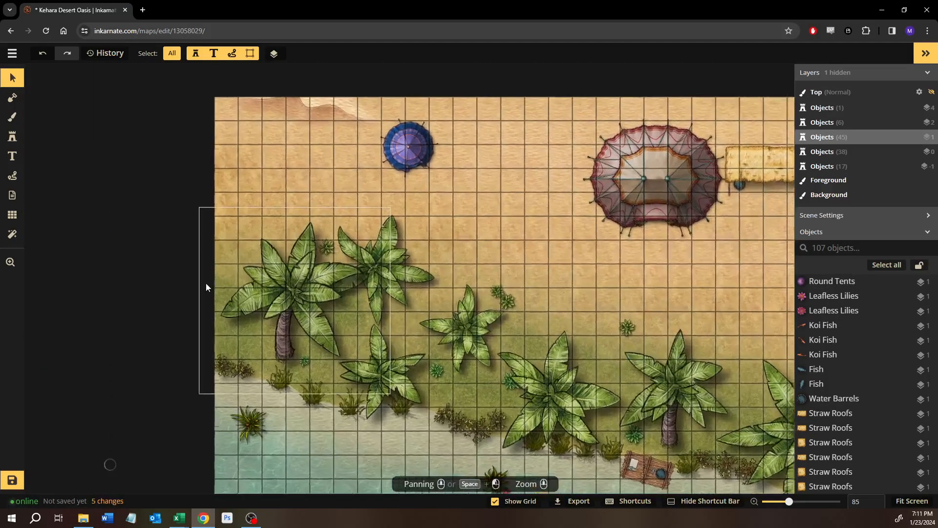
{"action": "scroll", "coordinate": [245, 234], "scroll_direction": "down", "scroll_amount": 4}
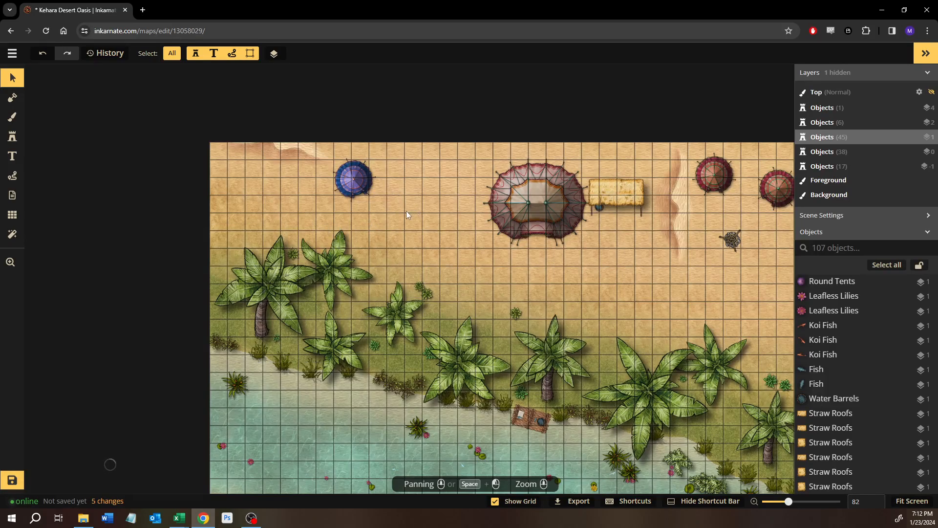
{"action": "left_click_drag", "start_coordinate": [406, 211], "coordinate": [351, 228]}
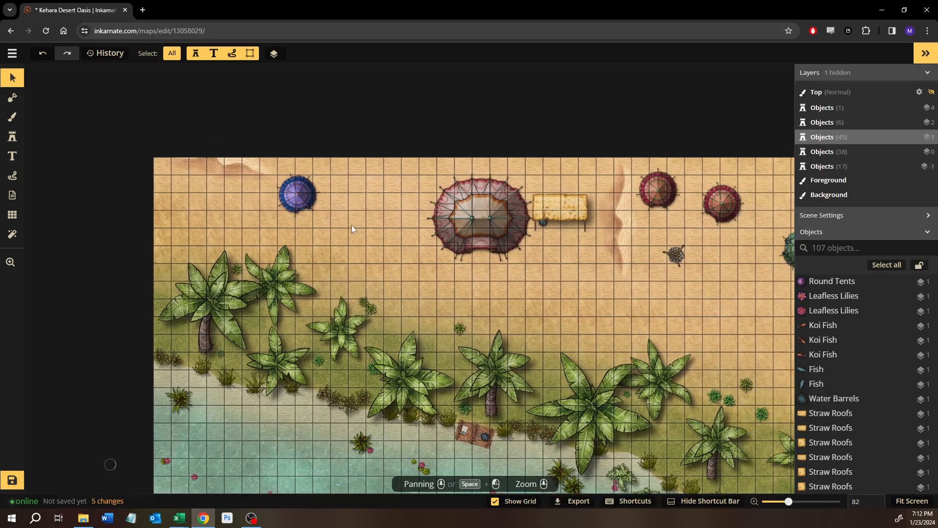
Step: Search the stamp catalog for campfire and load the Campfires stamp from the Core pack
{"action": "left_click", "coordinate": [13, 139]}
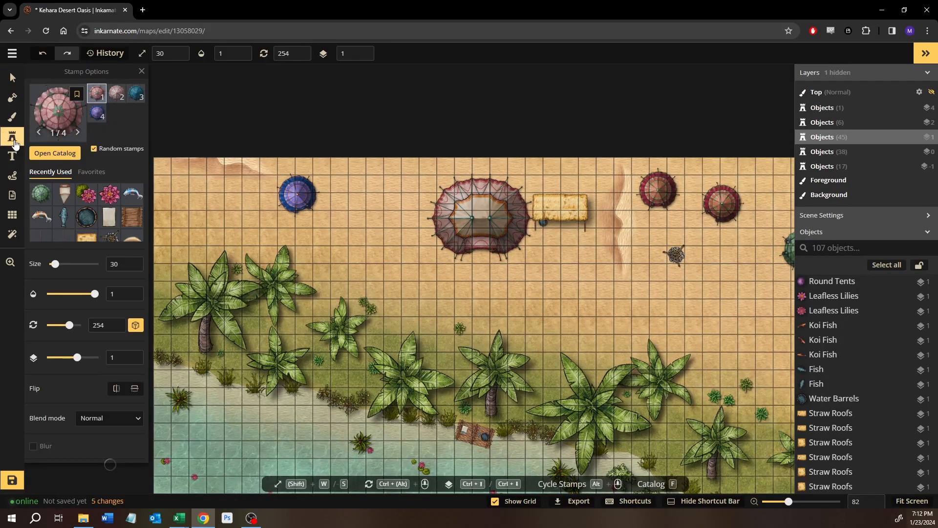
{"action": "left_click", "coordinate": [64, 158]}
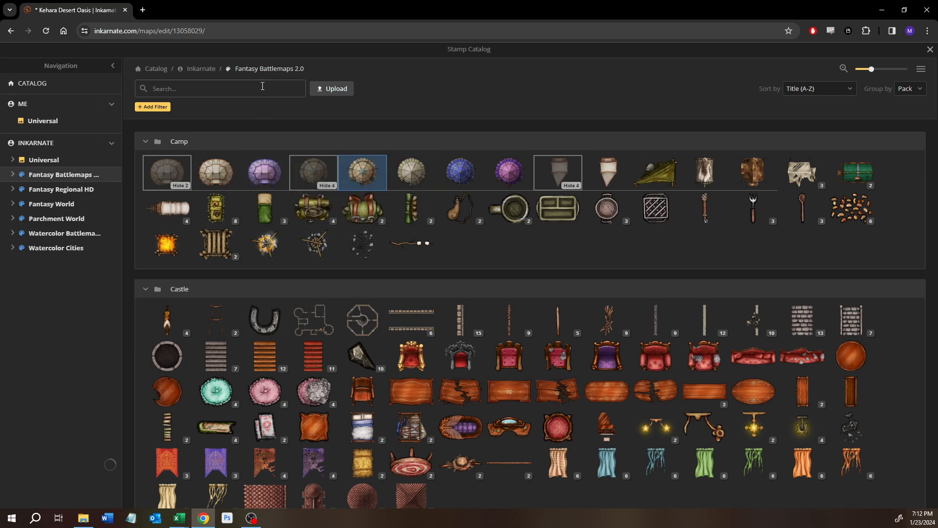
{"action": "type", "text": "campfire"}
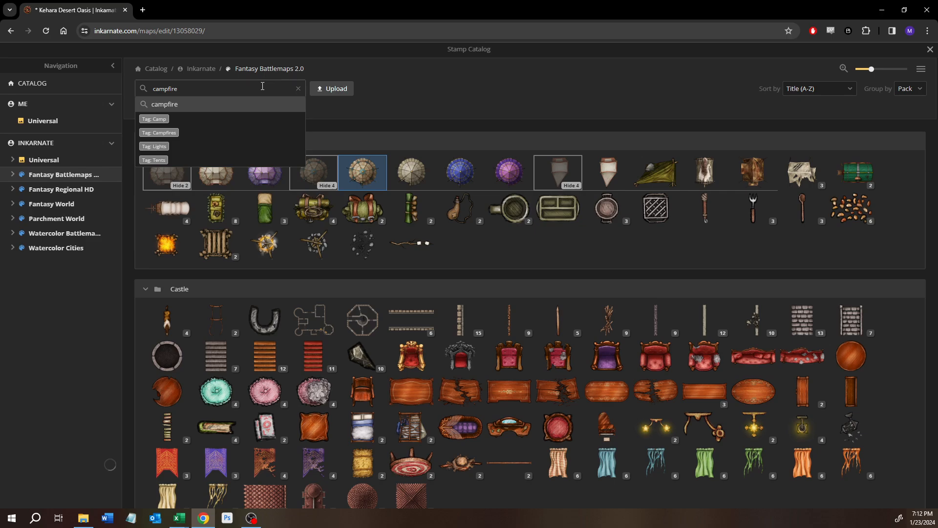
{"action": "key", "text": "Return"}
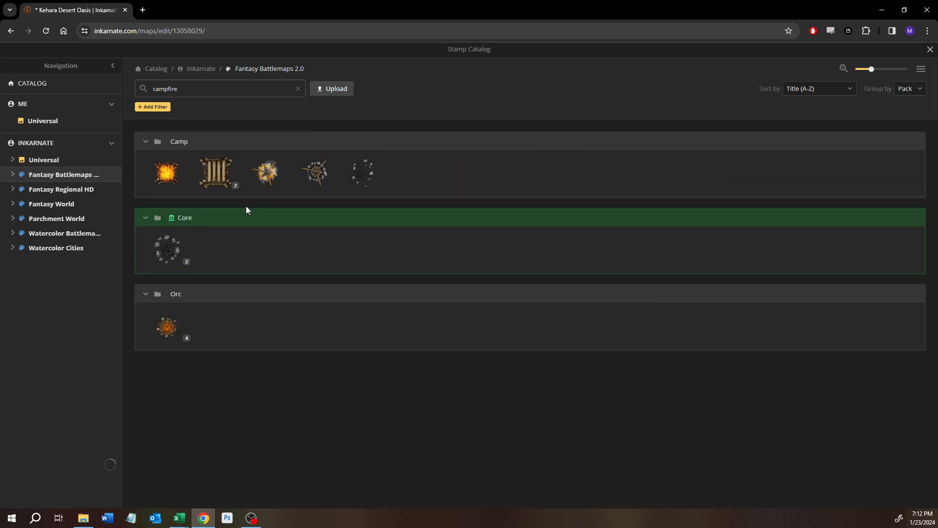
{"action": "left_click", "coordinate": [182, 251]}
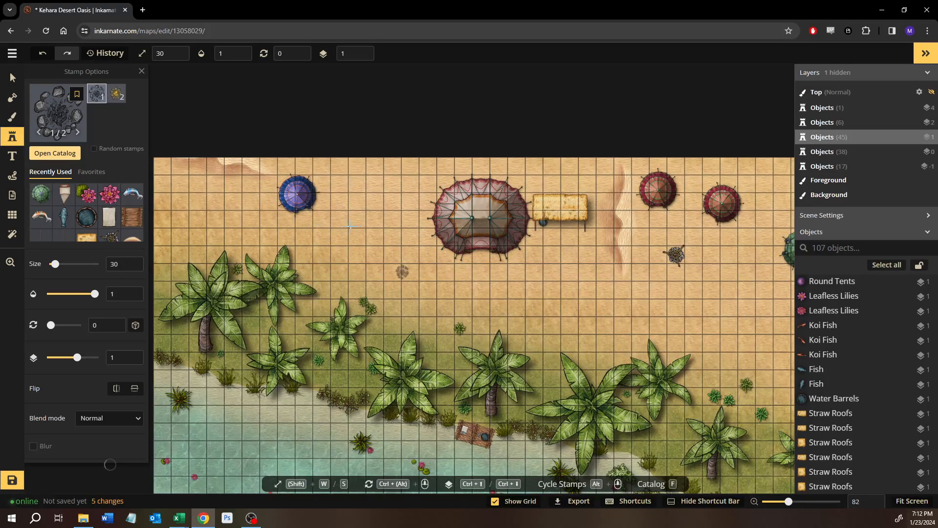
Step: Place the unlit campfire at size 30 in the sand just southeast of the blue round tent
{"action": "scroll", "coordinate": [325, 217], "scroll_direction": "up", "scroll_amount": 6}
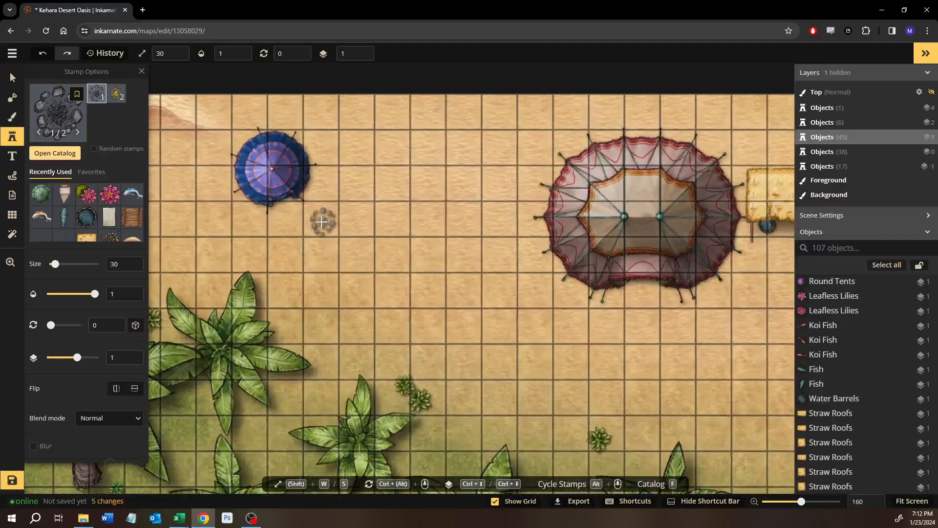
{"action": "scroll", "coordinate": [321, 221], "scroll_direction": "up", "scroll_amount": 2}
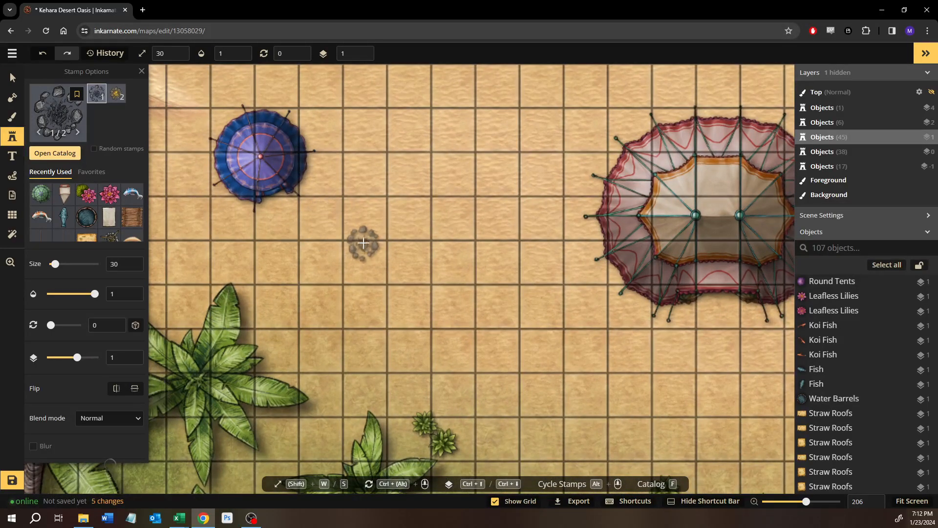
{"action": "left_click", "coordinate": [366, 219]}
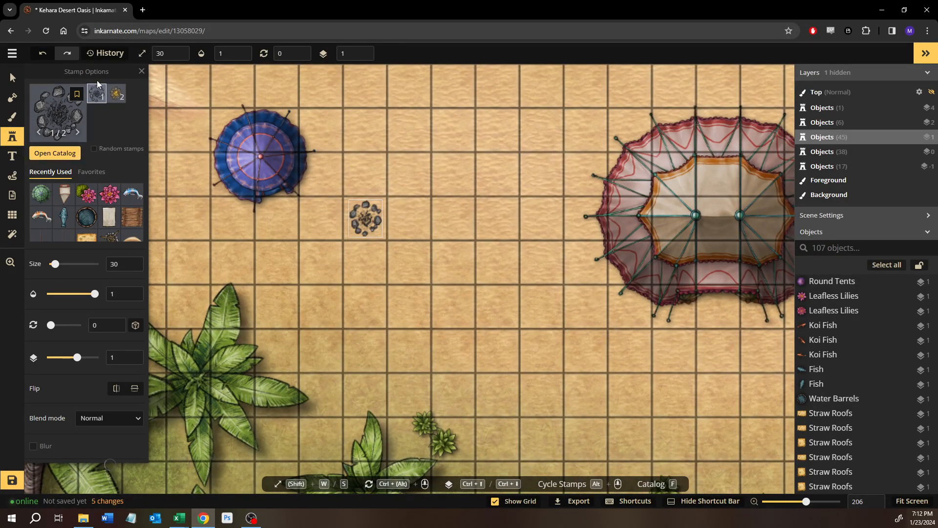
Step: Select the blue round tent and rotate it to 279 degrees
{"action": "key", "text": "v"}
{"action": "left_click", "coordinate": [258, 181]}
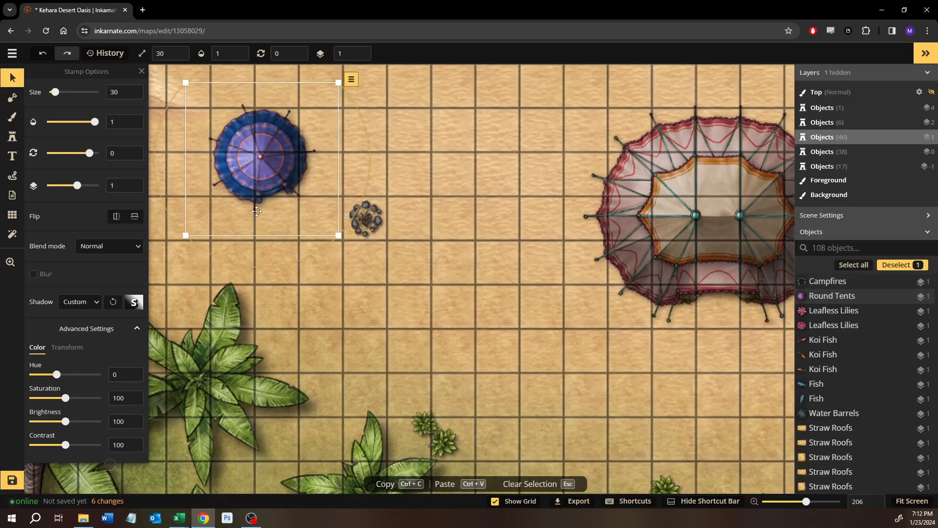
{"action": "left_click_drag", "start_coordinate": [228, 234], "coordinate": [279, 262]}
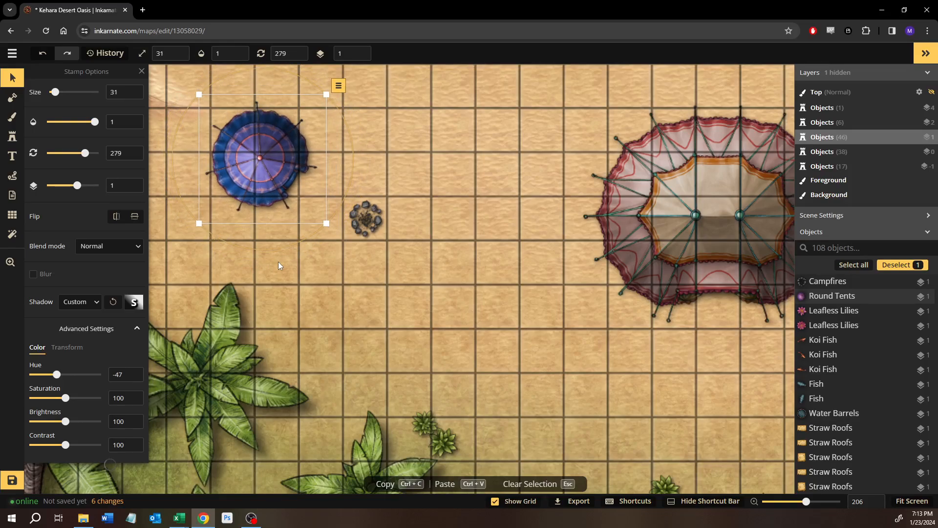
Step: Bring the blue tent back to size 30 and nudge it northwest, away from the campfire
{"action": "key", "text": "Up"}
{"action": "key", "text": "Up"}
{"action": "key", "text": "Up"}
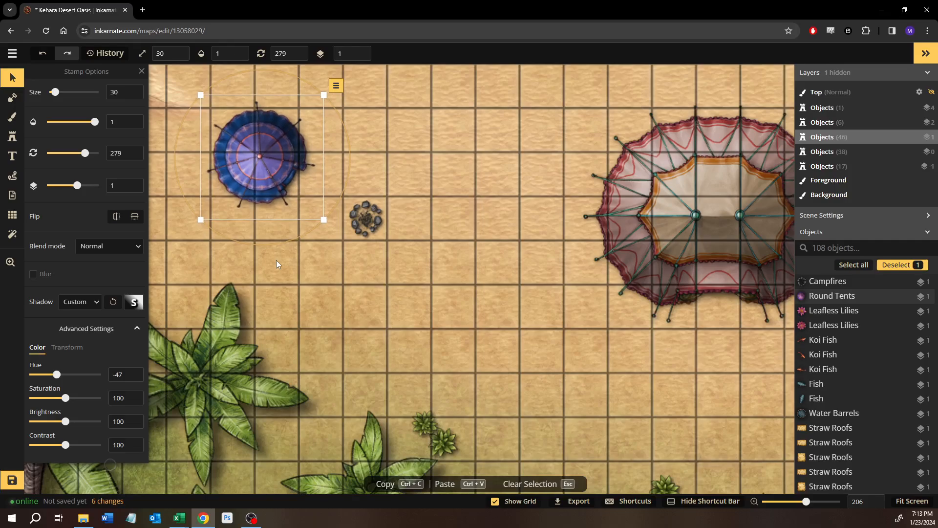
{"action": "key", "text": "Left"}
{"action": "key", "text": "Up"}
{"action": "key", "text": "Left"}
{"action": "key", "text": "Up"}
{"action": "key", "text": "Left"}
{"action": "key", "text": "Up"}
{"action": "key", "text": "Up"}
{"action": "key", "text": "Up"}
{"action": "key", "text": "Up"}
{"action": "key", "text": "Up"}
{"action": "key", "text": "Up"}
{"action": "key", "text": "Up"}
{"action": "key", "text": "Up"}
{"action": "key", "text": "Up"}
{"action": "key", "text": "Up"}
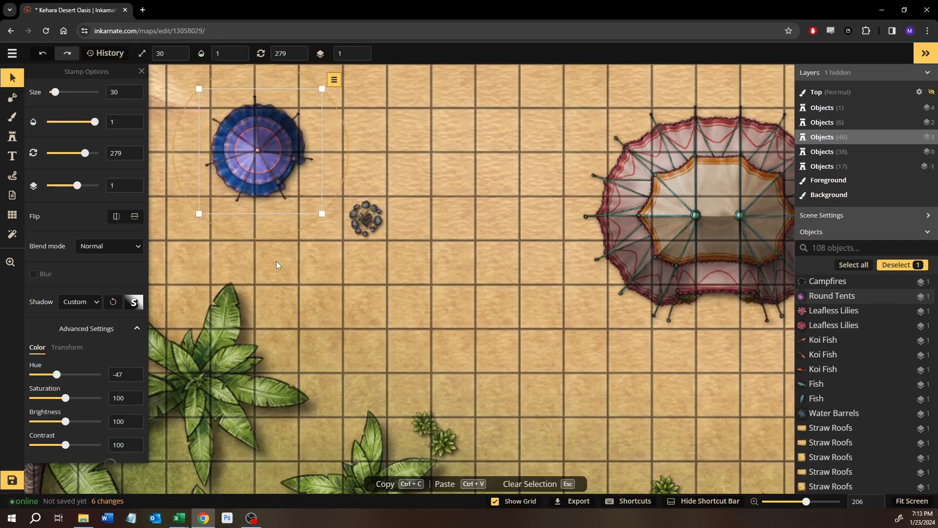
{"action": "key", "text": "Left"}
{"action": "key", "text": "Left"}
{"action": "key", "text": "Left"}
{"action": "key", "text": "Left"}
{"action": "key", "text": "Left"}
{"action": "key", "text": "Left"}
{"action": "key", "text": "Left"}
{"action": "key", "text": "Left"}
{"action": "key", "text": "Left"}
{"action": "key", "text": "Left"}
{"action": "key", "text": "Left"}
{"action": "key", "text": "Left"}
{"action": "key", "text": "Left"}
{"action": "key", "text": "Left"}
{"action": "key", "text": "Left"}
{"action": "key", "text": "Left"}
{"action": "key", "text": "Left"}
{"action": "key", "text": "Left"}
{"action": "key", "text": "Left"}
{"action": "key", "text": "Left"}
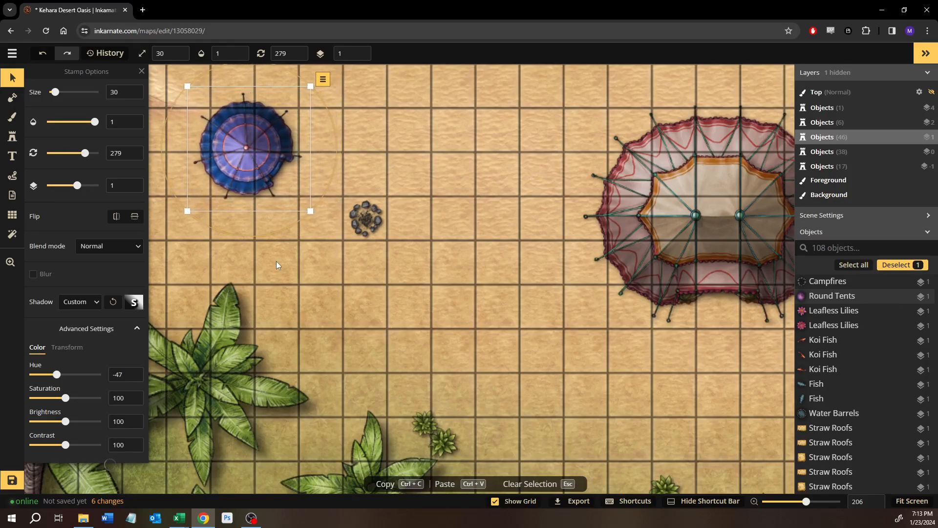
{"action": "key", "text": "Left"}
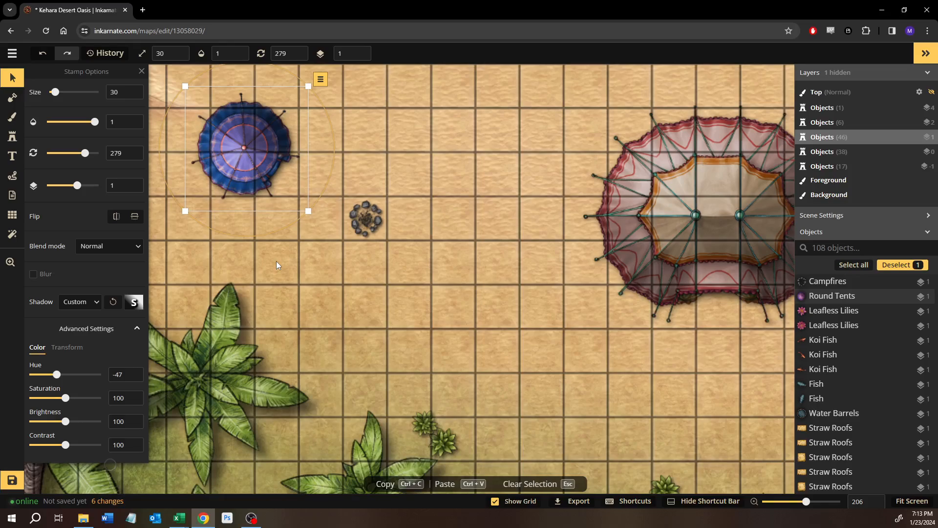
{"action": "key", "text": "Right"}
{"action": "key", "text": "Right"}
Step: Move the campfire about half a grid square west, closer to the blue tent, and deselect it
{"action": "left_click", "coordinate": [368, 221]}
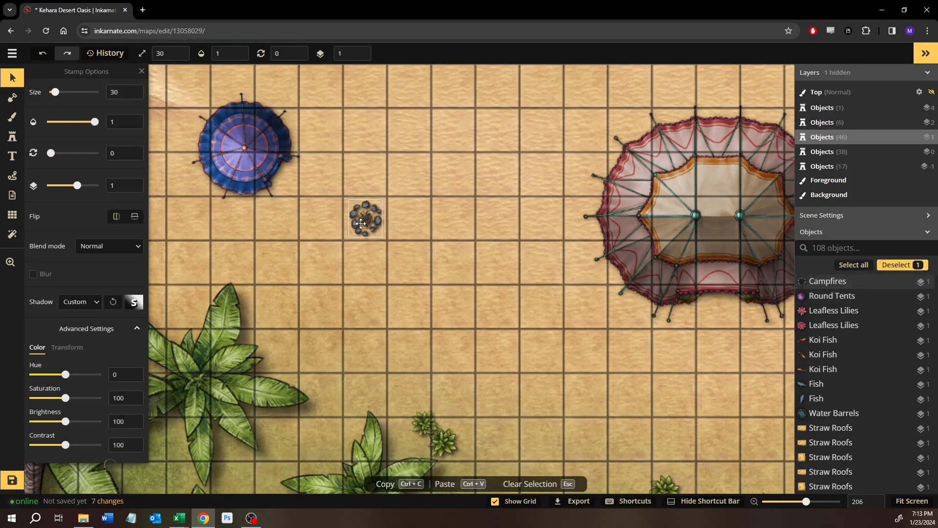
{"action": "left_click_drag", "start_coordinate": [361, 223], "coordinate": [346, 221]}
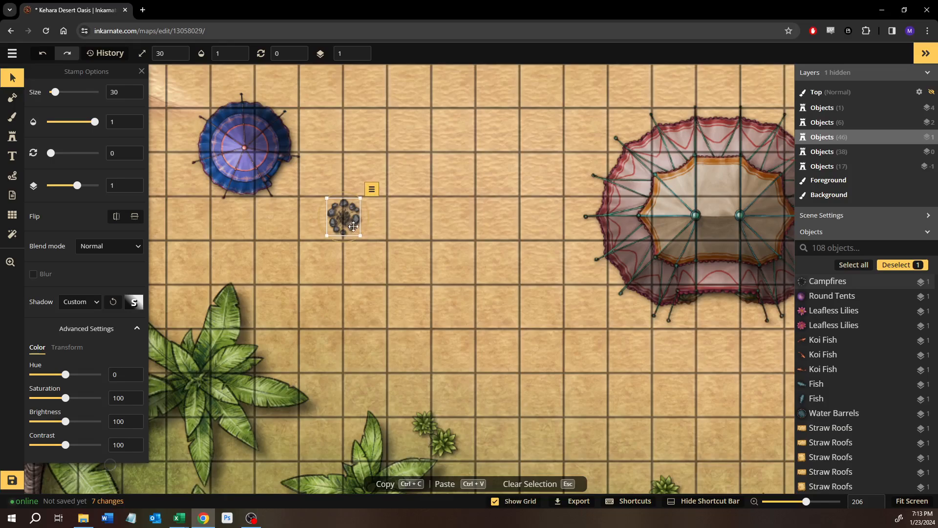
{"action": "left_click", "coordinate": [397, 257]}
{"action": "scroll", "coordinate": [397, 257], "scroll_direction": "down", "scroll_amount": 1}
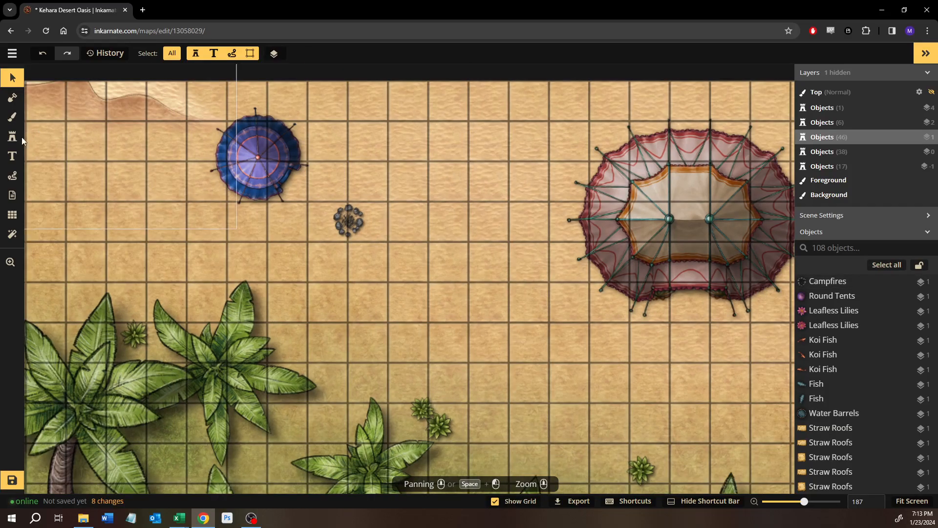
Step: Search the stamp catalog for log and load the Small Logs stamp from the Core pack
{"action": "key", "text": "s"}
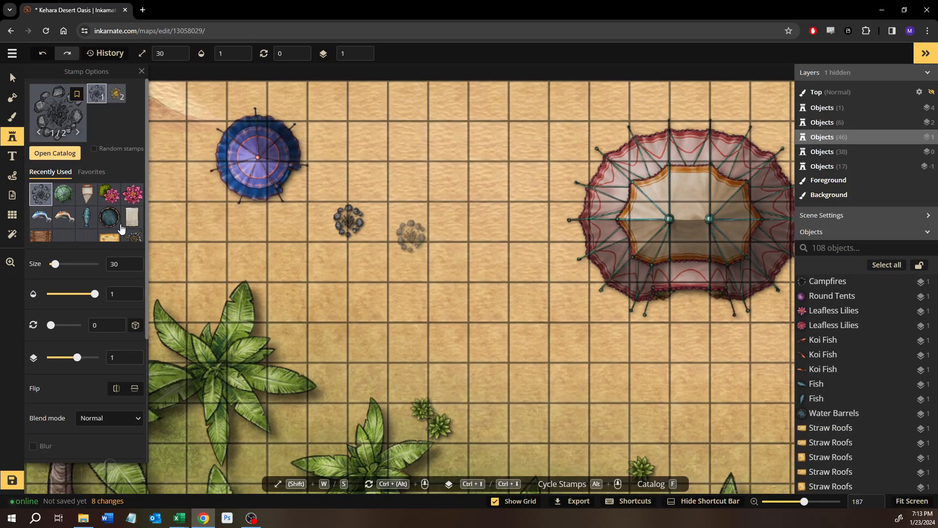
{"action": "left_click", "coordinate": [66, 149]}
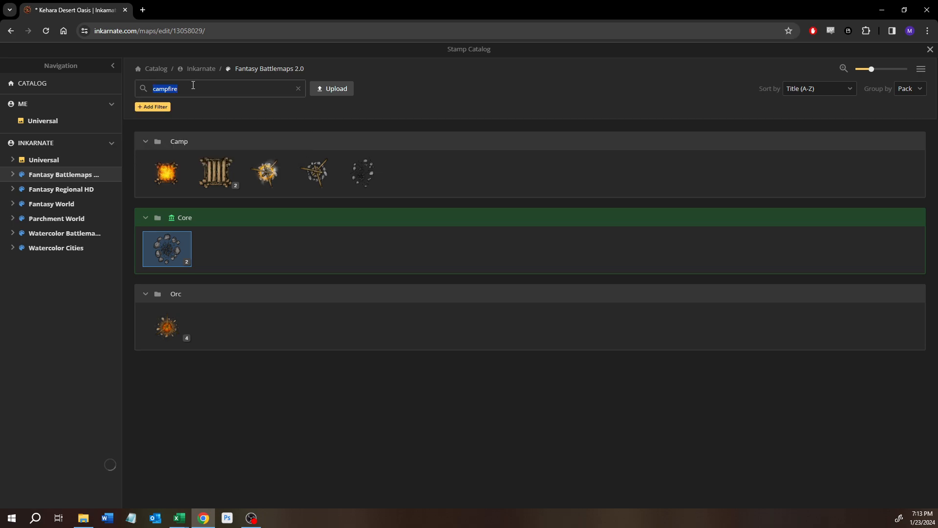
{"action": "type", "text": "log"}
{"action": "left_click", "coordinate": [179, 115]}
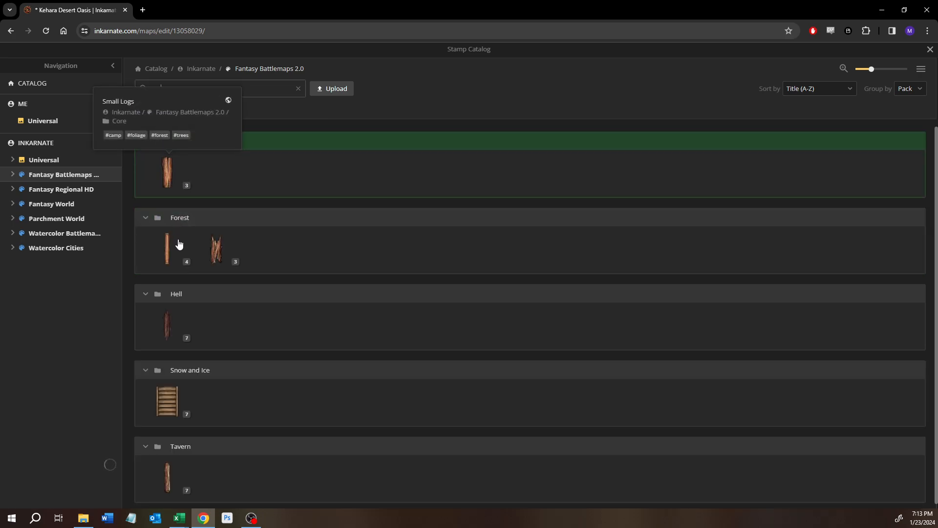
{"action": "mouse_move", "coordinate": [178, 245]}
{"action": "mouse_move", "coordinate": [178, 189]}
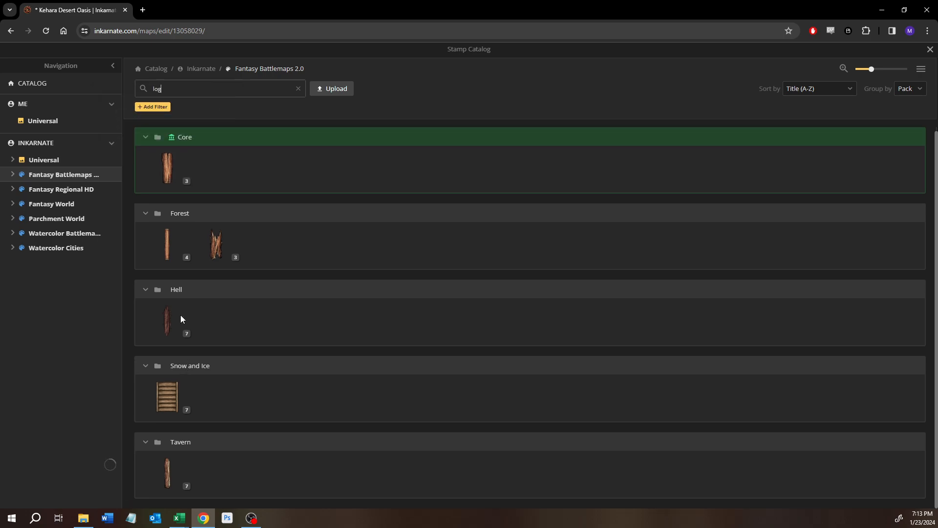
{"action": "left_click", "coordinate": [176, 185]}
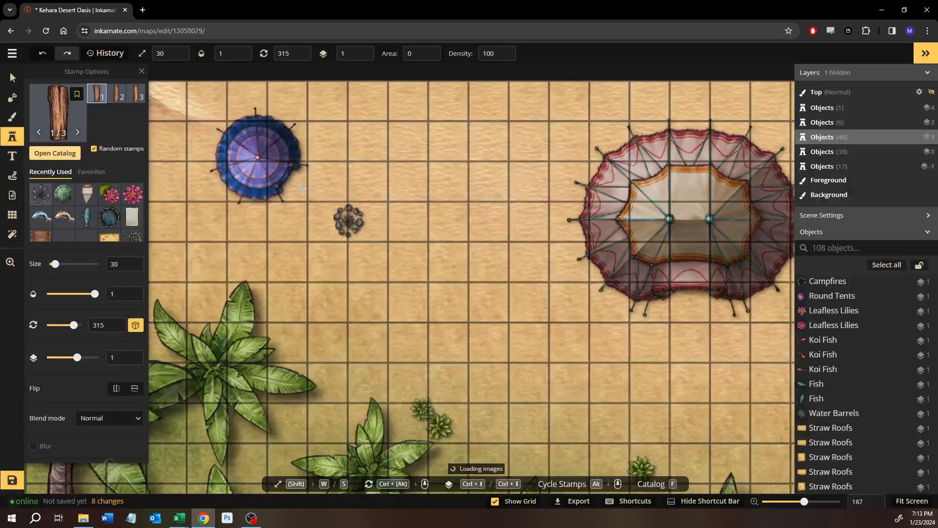
Step: Place two Small Logs at size 30 beside the campfire, one just northeast of it and one just south
{"action": "scroll", "coordinate": [338, 190], "scroll_direction": "up", "scroll_amount": 4}
{"action": "scroll", "coordinate": [312, 315], "scroll_direction": "down", "scroll_amount": 4}
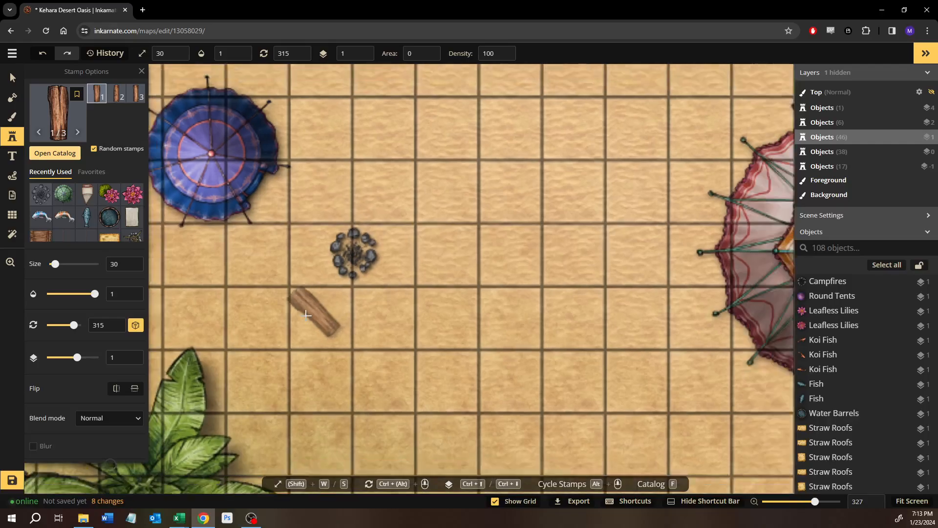
{"action": "left_click_drag", "start_coordinate": [293, 380], "coordinate": [337, 204]}
{"action": "left_click_drag", "start_coordinate": [254, 303], "coordinate": [445, 264]}
{"action": "key", "text": "space"}
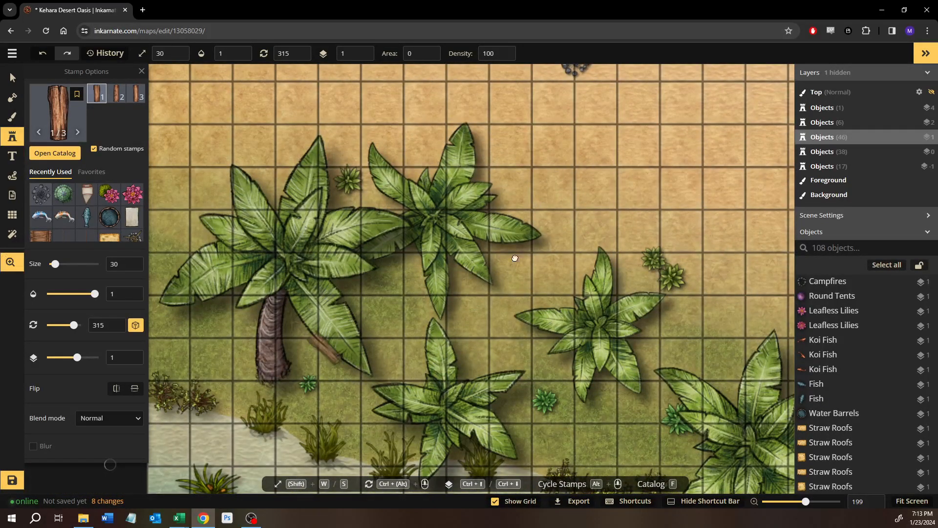
{"action": "left_click_drag", "start_coordinate": [598, 69], "coordinate": [465, 325]}
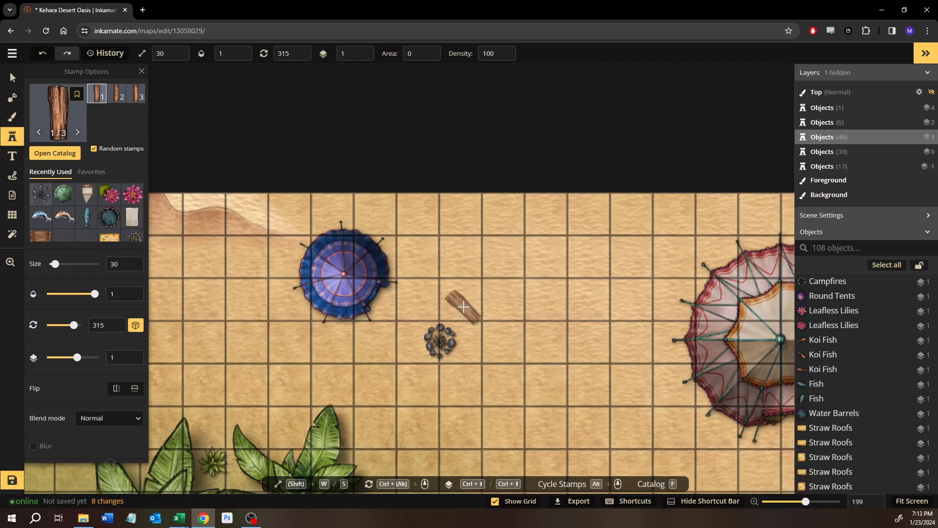
{"action": "left_click", "coordinate": [463, 305]}
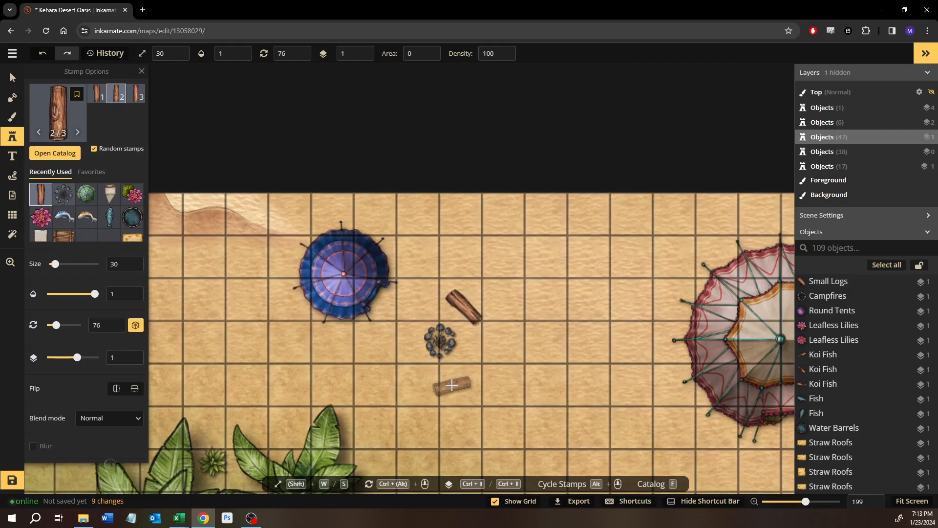
{"action": "left_click", "coordinate": [452, 385]}
Step: Nudge the northeast log slightly away from the campfire and fine-tune the south log's position, leaving nothing selected
{"action": "left_click", "coordinate": [11, 78]}
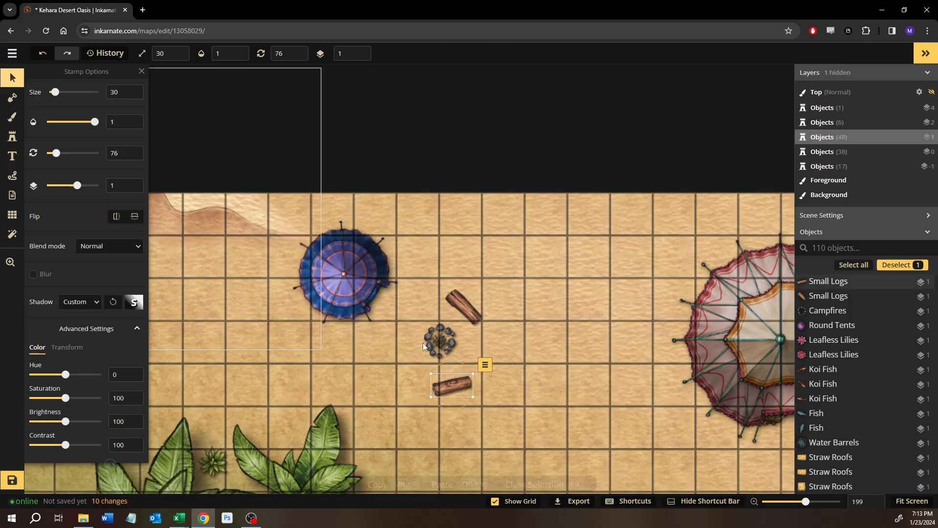
{"action": "left_click_drag", "start_coordinate": [423, 289], "coordinate": [440, 298]}
{"action": "left_click", "coordinate": [423, 366]}
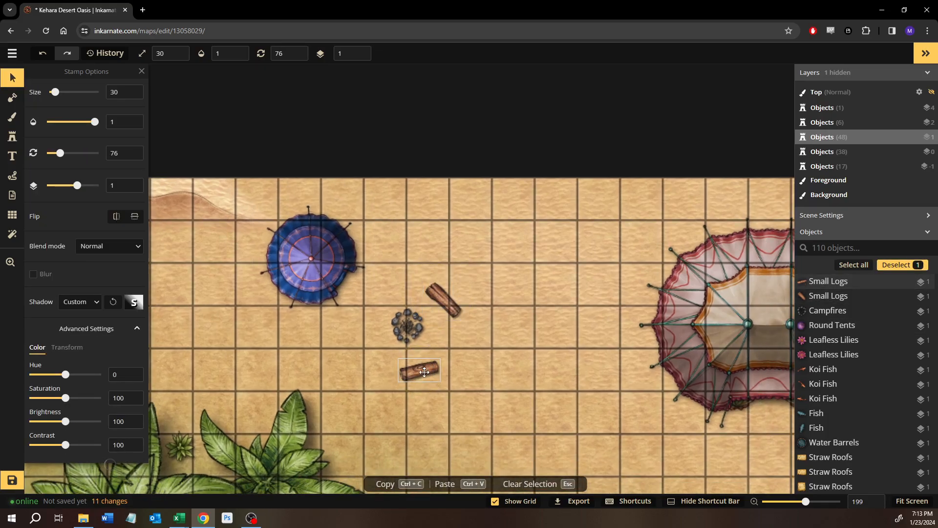
{"action": "left_click", "coordinate": [482, 344]}
{"action": "left_click_drag", "start_coordinate": [535, 384], "coordinate": [426, 322]}
{"action": "scroll", "coordinate": [411, 317], "scroll_direction": "down", "scroll_amount": 3}
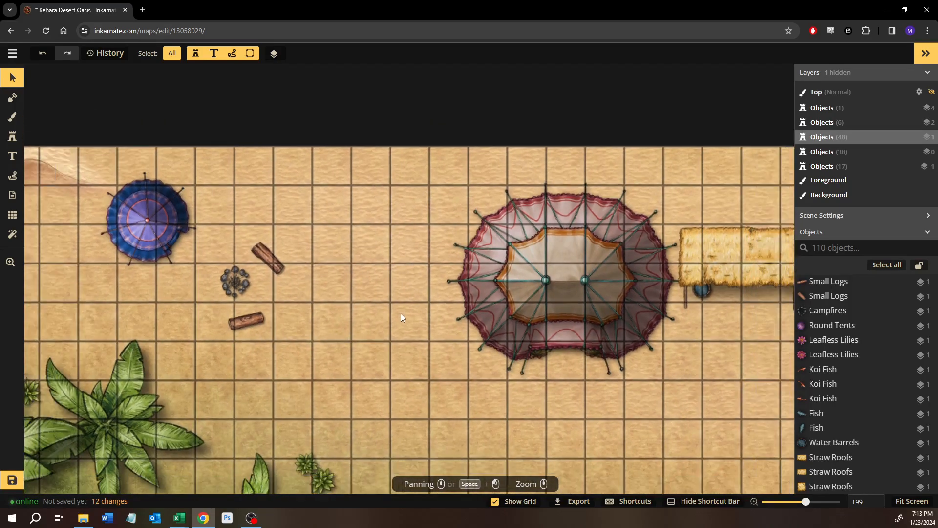
Step: Search the stamp catalog for table and place the Core pack's Long Table at size 30 along the straw roof's south edge
{"action": "left_click", "coordinate": [13, 139]}
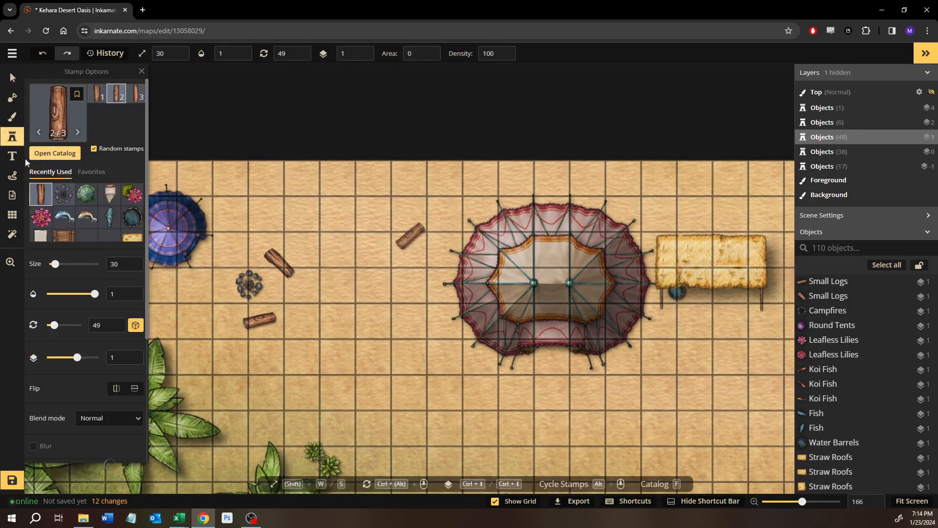
{"action": "left_click", "coordinate": [55, 153]}
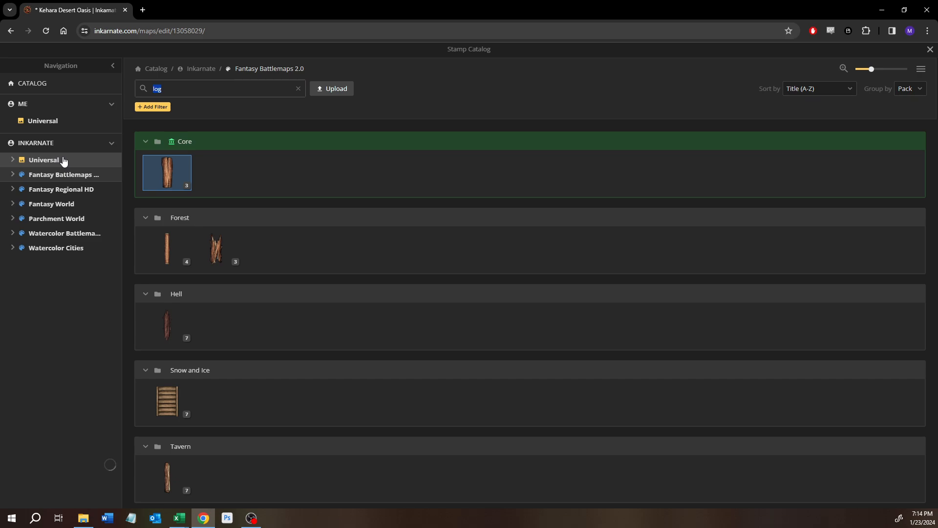
{"action": "type", "text": "table"}
{"action": "key", "text": "Return"}
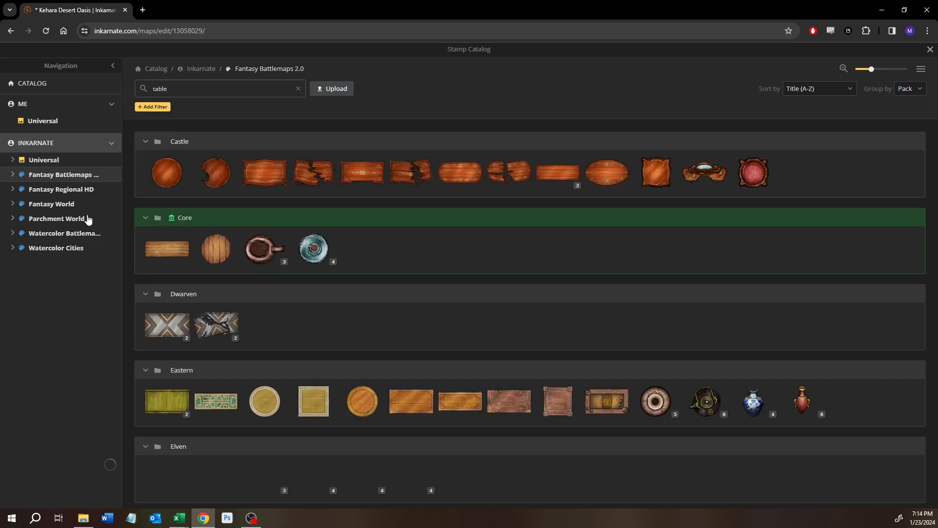
{"action": "left_click", "coordinate": [174, 251]}
{"action": "scroll", "coordinate": [703, 293], "scroll_direction": "up", "scroll_amount": 4}
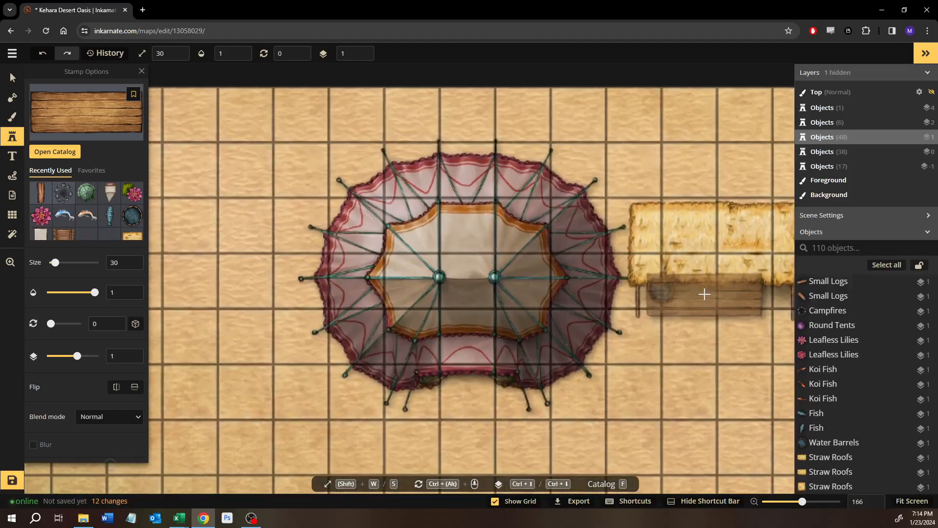
{"action": "scroll", "coordinate": [704, 293], "scroll_direction": "up", "scroll_amount": 4}
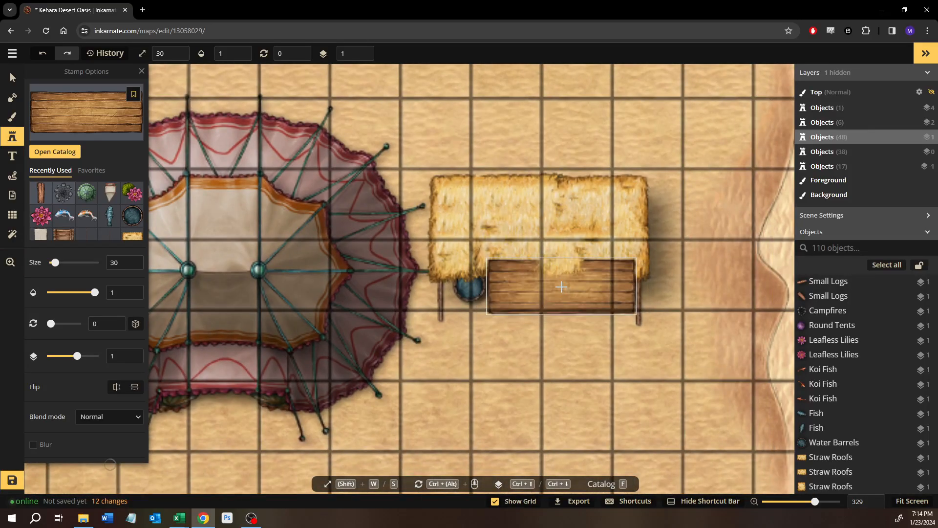
{"action": "left_click", "coordinate": [561, 287]}
Step: Lower the Long Table to layer 0 beneath the straw roof, shrink it to fit between barrel and pole, and clear the selection
{"action": "left_click", "coordinate": [11, 78]}
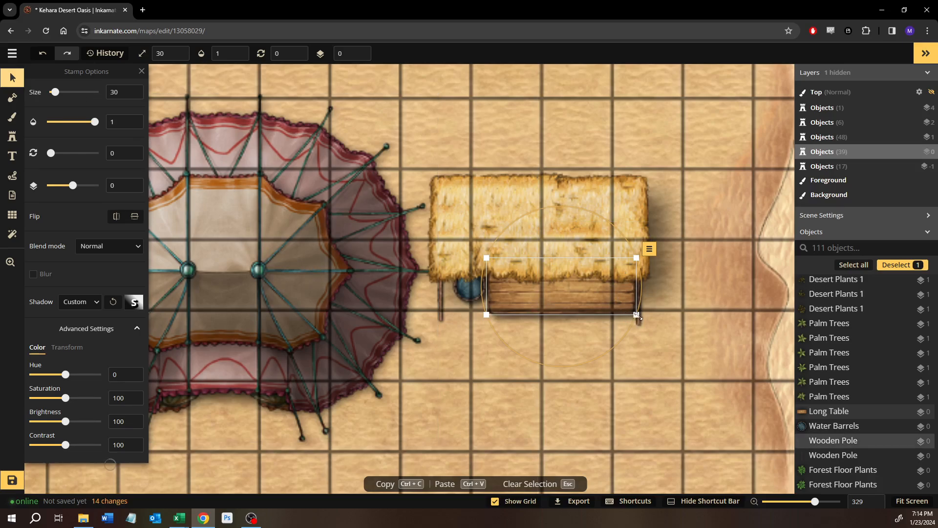
{"action": "left_click_drag", "start_coordinate": [636, 314], "coordinate": [576, 299]}
{"action": "left_click", "coordinate": [568, 356]}
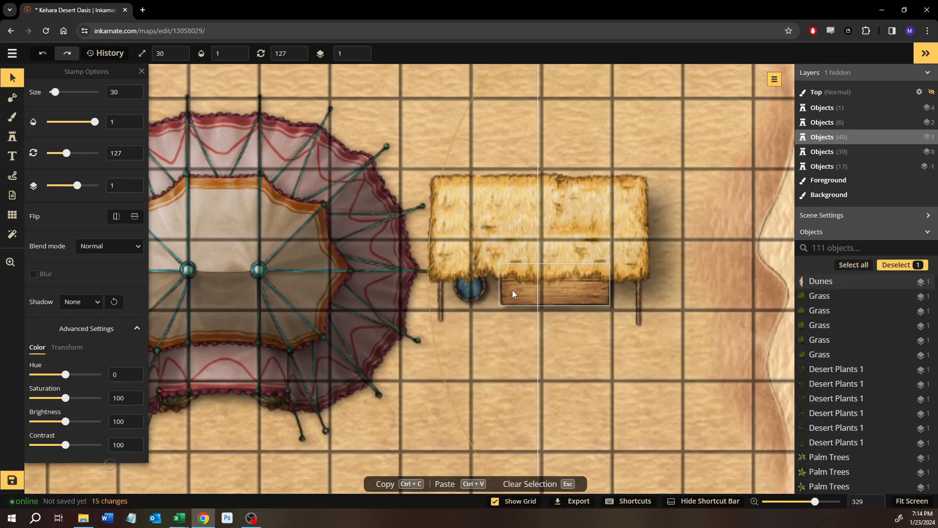
{"action": "key", "text": "Escape"}
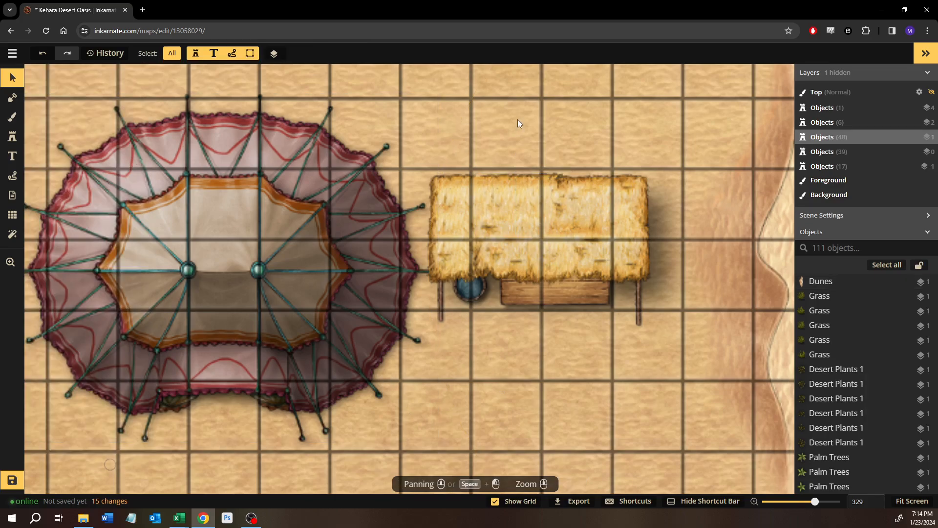
Step: Save the map with the new camp and table
{"action": "scroll", "coordinate": [517, 120], "scroll_direction": "down", "scroll_amount": 5}
{"action": "left_click_drag", "start_coordinate": [204, 262], "coordinate": [434, 331]}
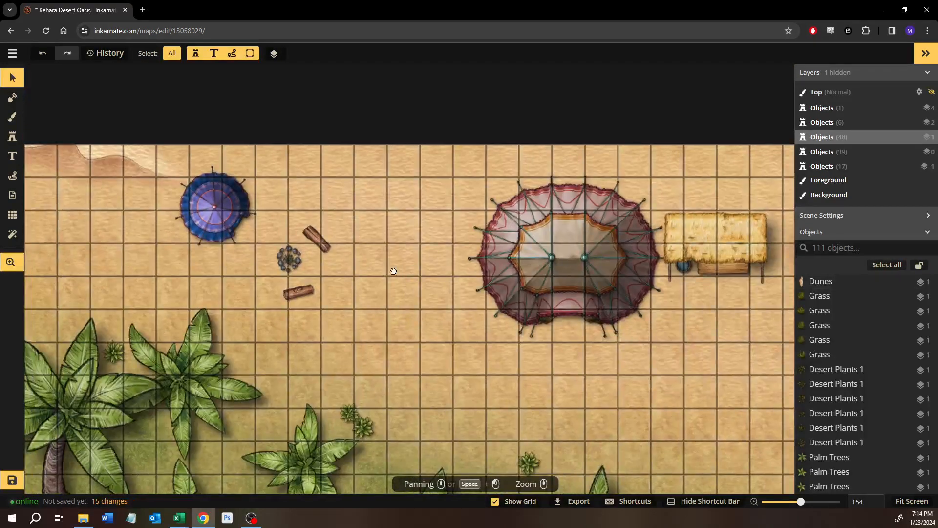
{"action": "left_click_drag", "start_coordinate": [415, 269], "coordinate": [381, 268]}
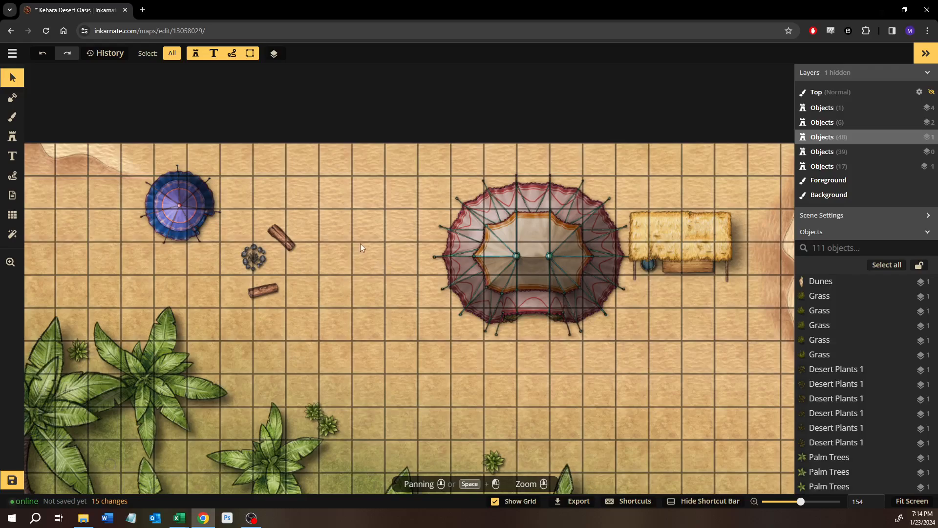
{"action": "left_click_drag", "start_coordinate": [357, 265], "coordinate": [438, 259]}
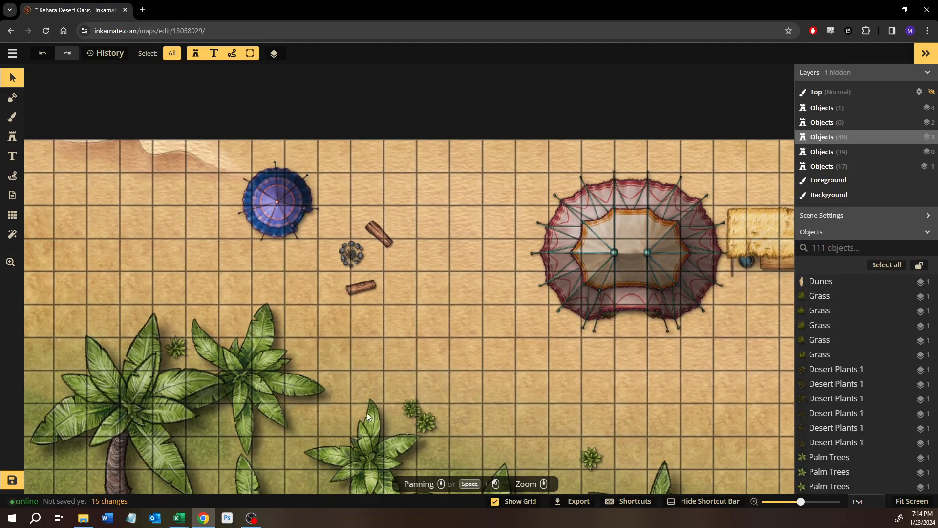
{"action": "left_click_drag", "start_coordinate": [264, 291], "coordinate": [30, 469]}
{"action": "left_click", "coordinate": [16, 477]}
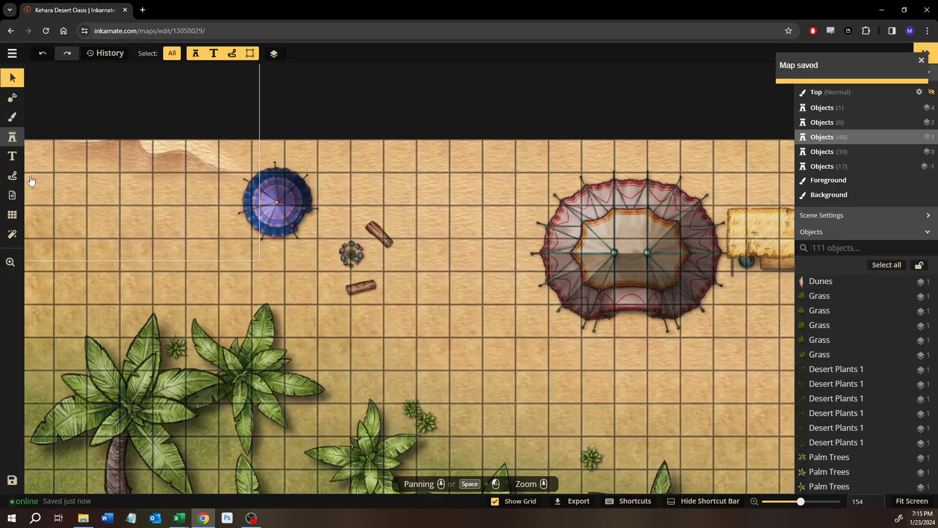
Step: Clear the old catalog search and search the Fantasy Battlemaps 2.0 stamps for wall
{"action": "left_click", "coordinate": [20, 137]}
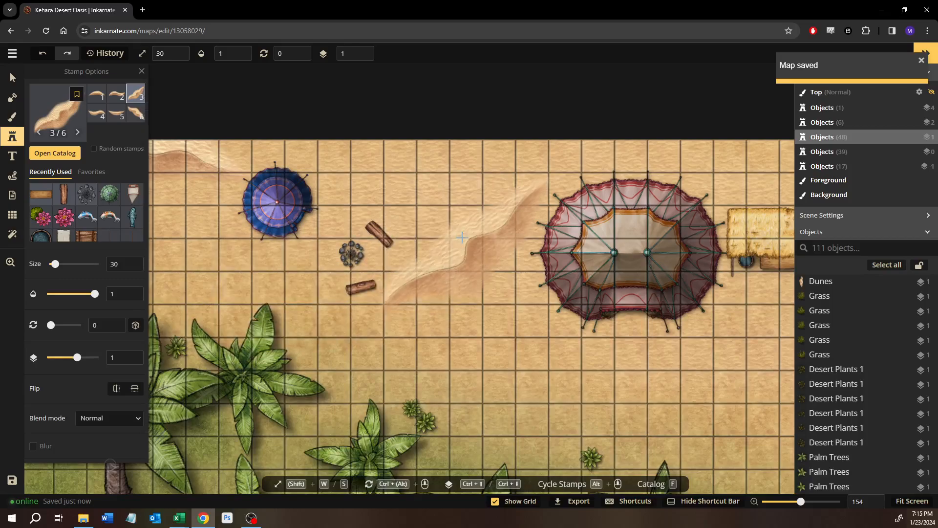
{"action": "left_click_drag", "start_coordinate": [462, 248], "coordinate": [268, 195]}
{"action": "left_click_drag", "start_coordinate": [562, 280], "coordinate": [401, 293]}
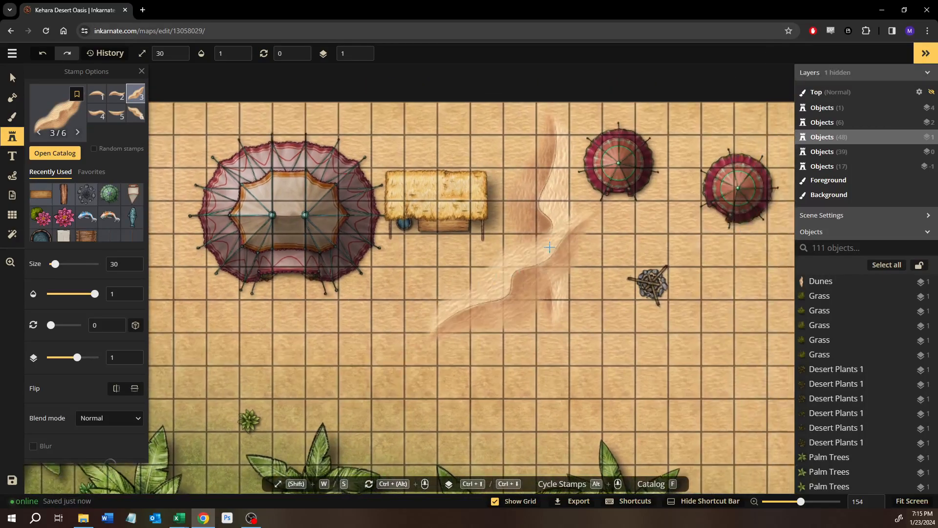
{"action": "left_click_drag", "start_coordinate": [576, 252], "coordinate": [442, 258]}
{"action": "left_click_drag", "start_coordinate": [329, 234], "coordinate": [591, 245]}
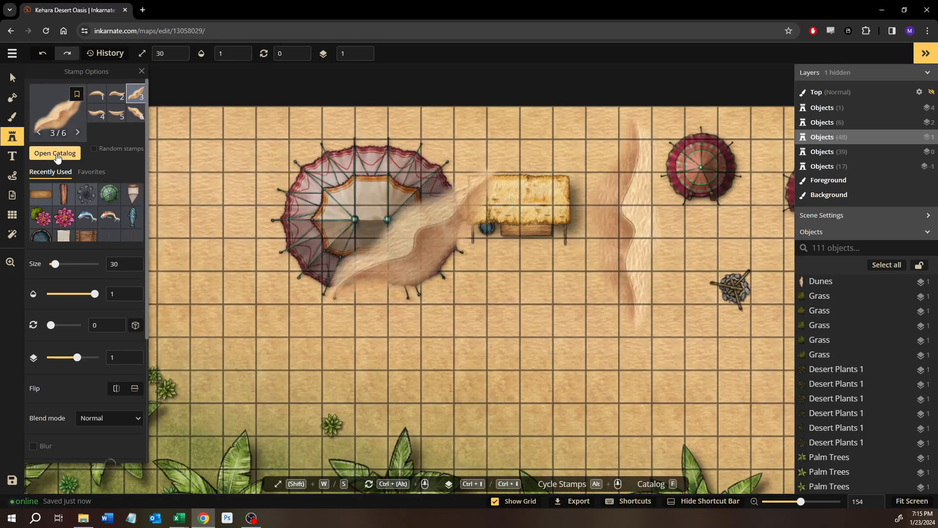
{"action": "key", "text": "f"}
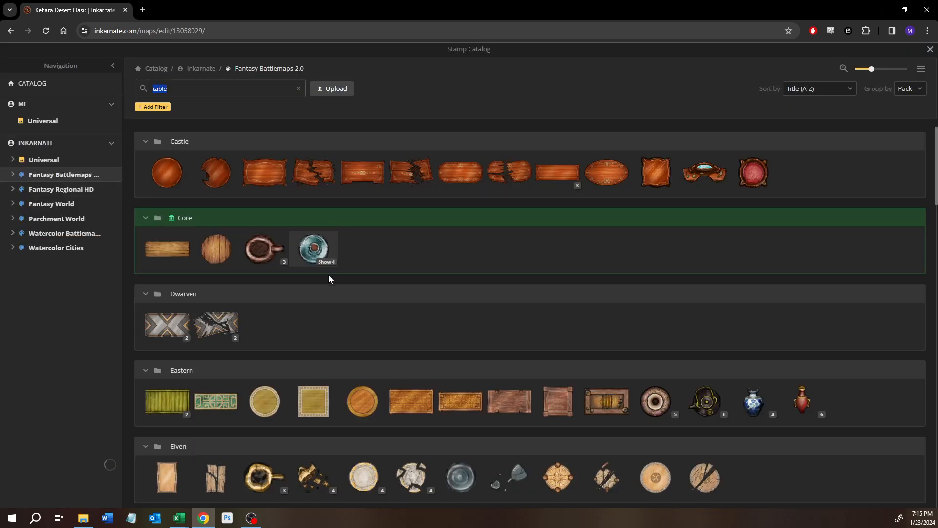
{"action": "scroll", "coordinate": [329, 275], "scroll_direction": "down", "scroll_amount": 2}
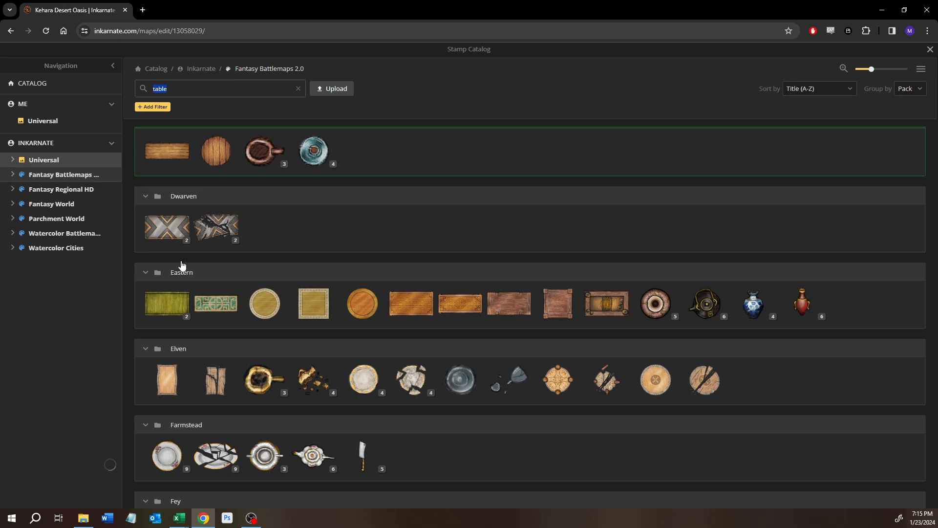
{"action": "scroll", "coordinate": [216, 272], "scroll_direction": "down", "scroll_amount": 3}
{"action": "left_click", "coordinate": [290, 107]}
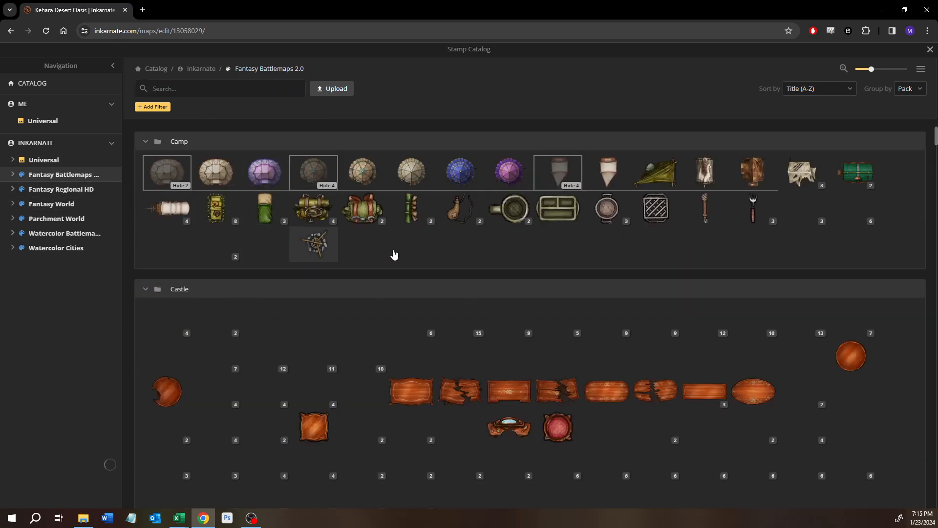
{"action": "left_click", "coordinate": [202, 88]}
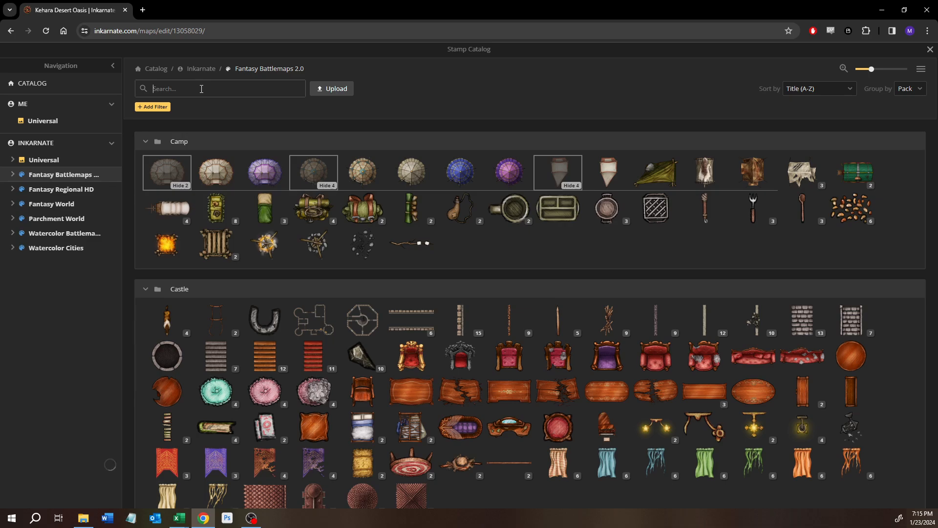
{"action": "type", "text": "wall"}
{"action": "key", "text": "Return"}
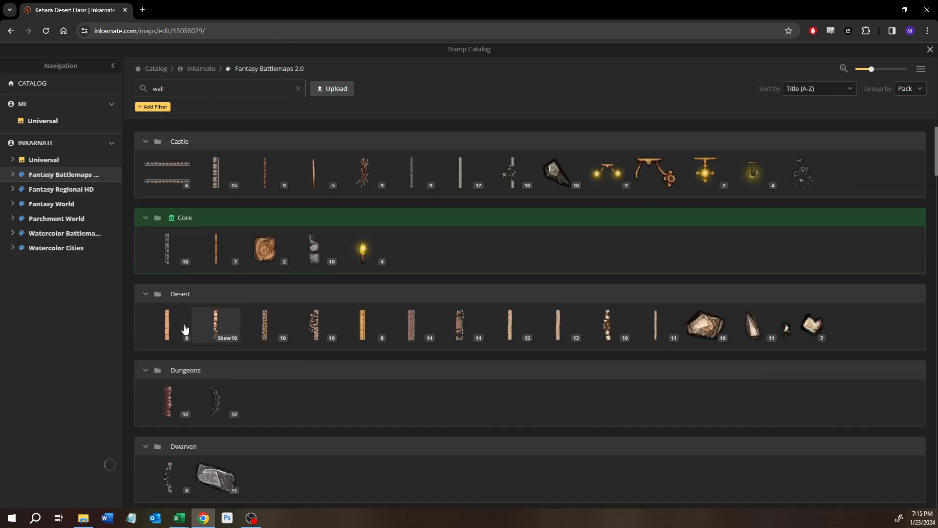
Step: Compare the wall stamps in the Desert pack and load the Desert Walls stamp
{"action": "mouse_move", "coordinate": [184, 329]}
{"action": "mouse_move", "coordinate": [216, 329]}
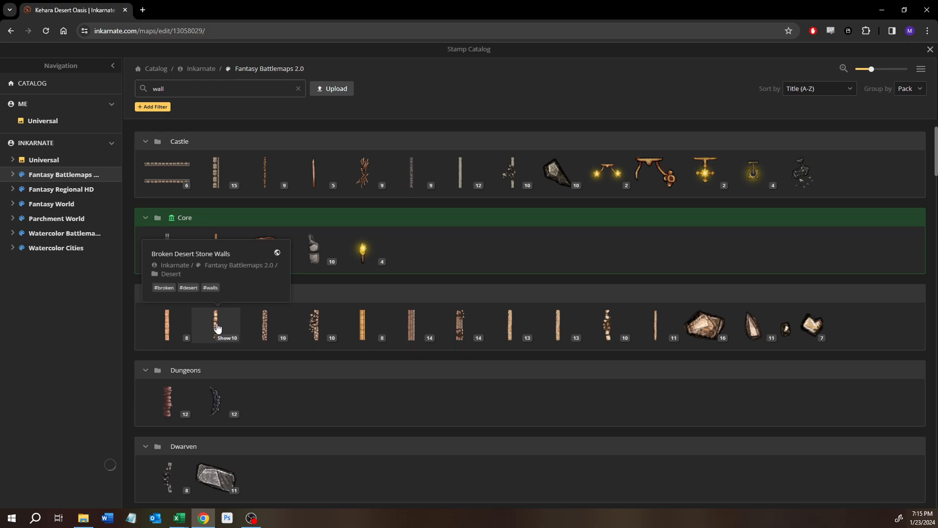
{"action": "mouse_move", "coordinate": [256, 328]}
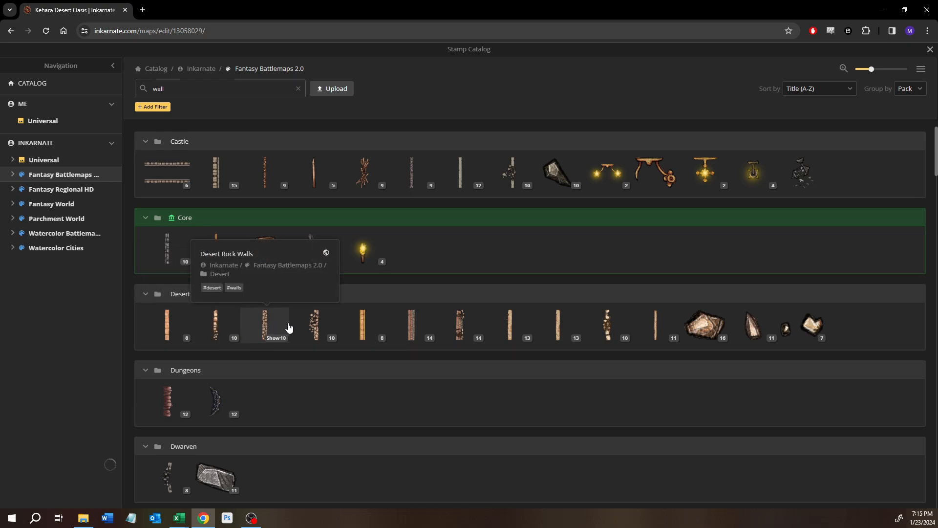
{"action": "mouse_move", "coordinate": [296, 325]}
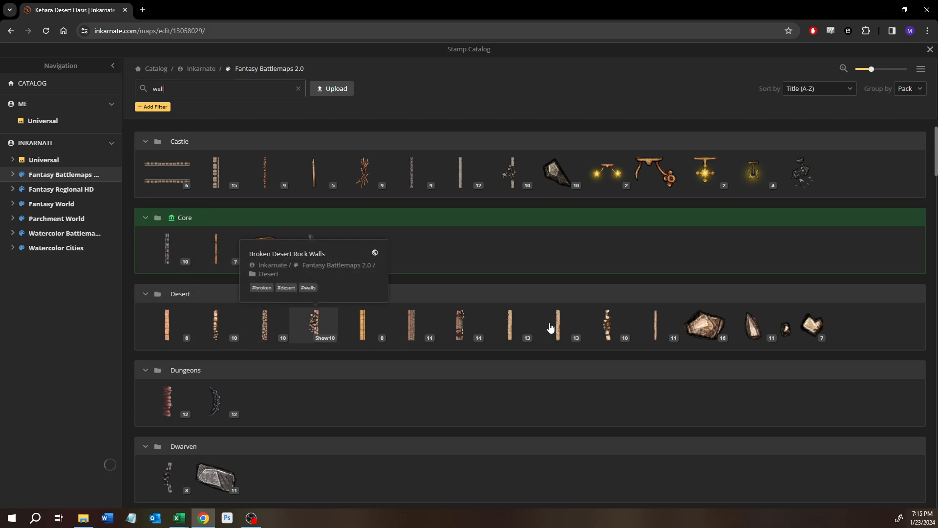
{"action": "mouse_move", "coordinate": [551, 327]}
{"action": "mouse_move", "coordinate": [601, 328]}
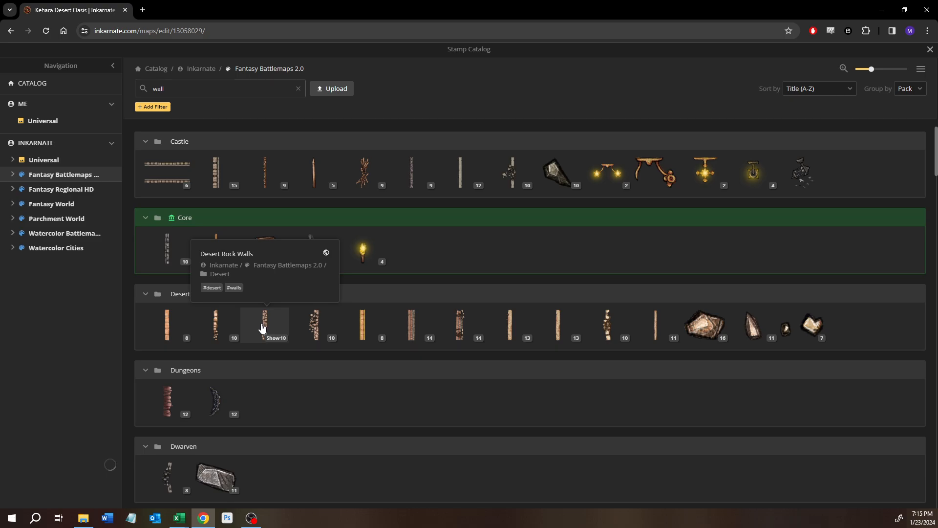
{"action": "left_click", "coordinate": [189, 308]}
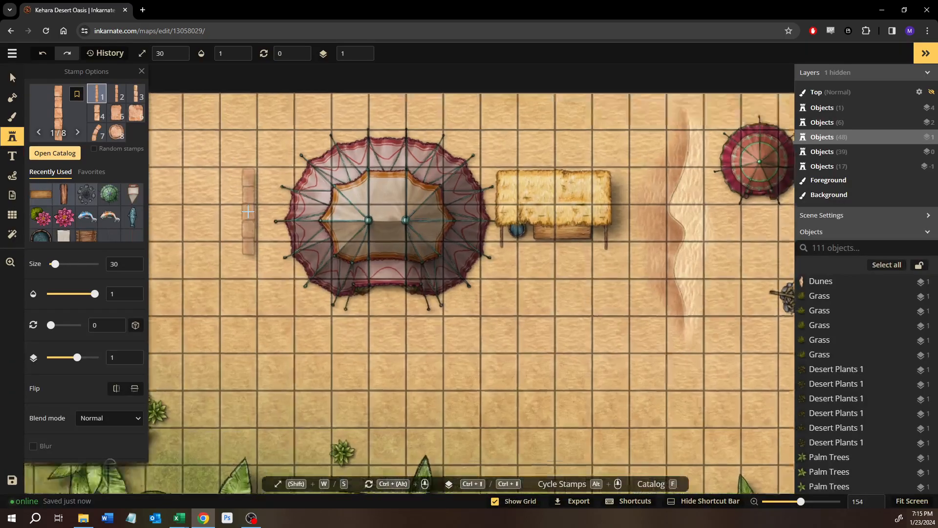
Step: Place a vertical Desert Walls segment between the campfire and the large tent, and cap its north end with square variant 6
{"action": "scroll", "coordinate": [248, 211], "scroll_direction": "up", "scroll_amount": 4}
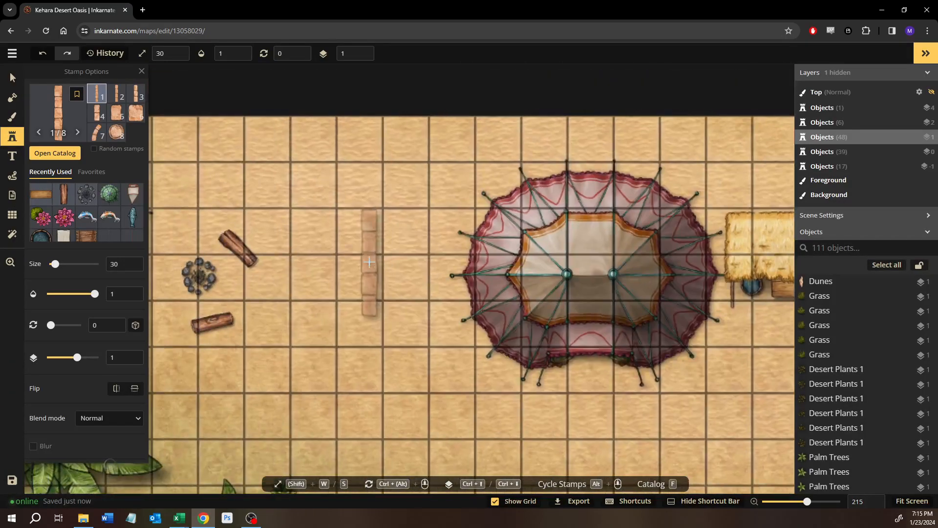
{"action": "left_click", "coordinate": [336, 263]}
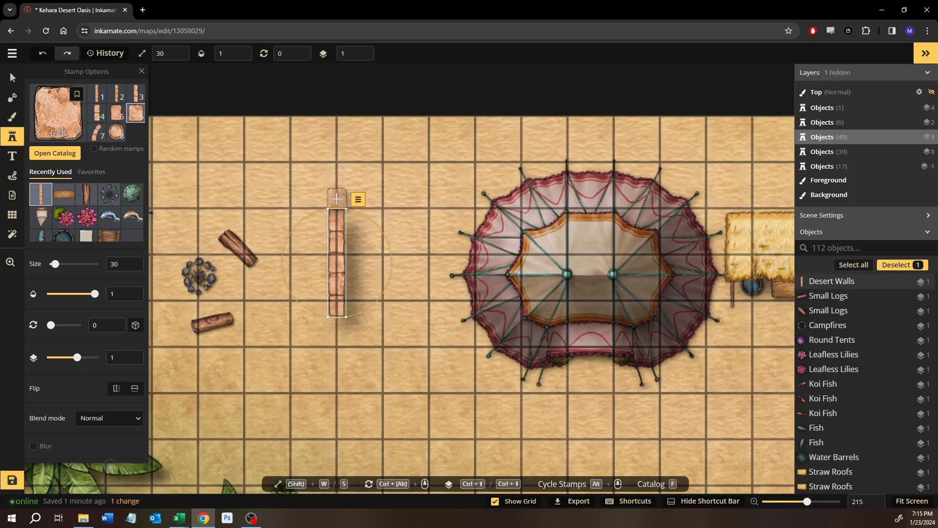
{"action": "left_click", "coordinate": [336, 199]}
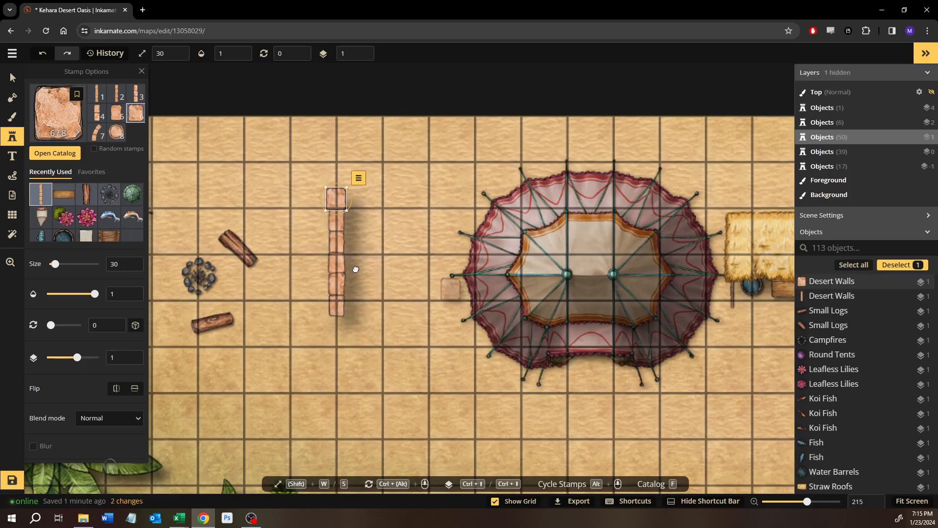
Step: Place the curved Desert Walls variant 7 on the wall's north end, bending toward the large tent
{"action": "left_click_drag", "start_coordinate": [460, 296], "coordinate": [365, 330]}
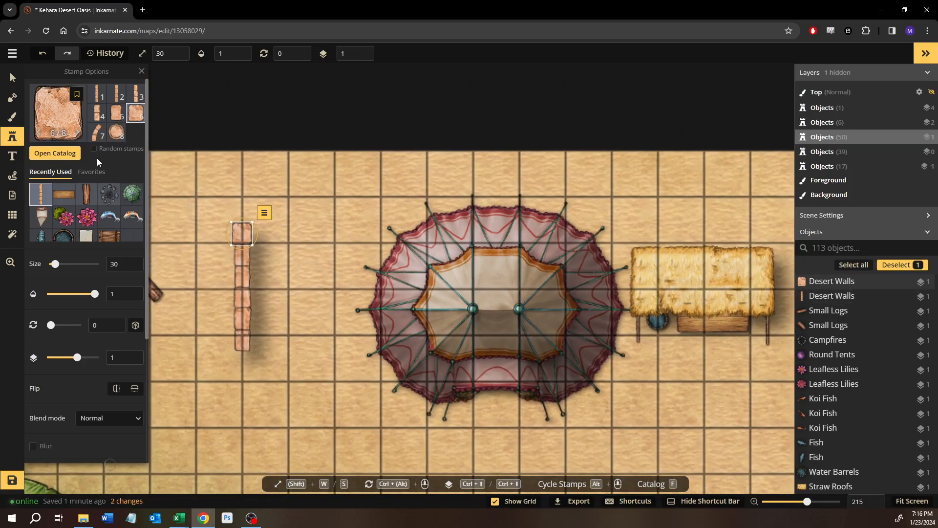
{"action": "left_click", "coordinate": [101, 133]}
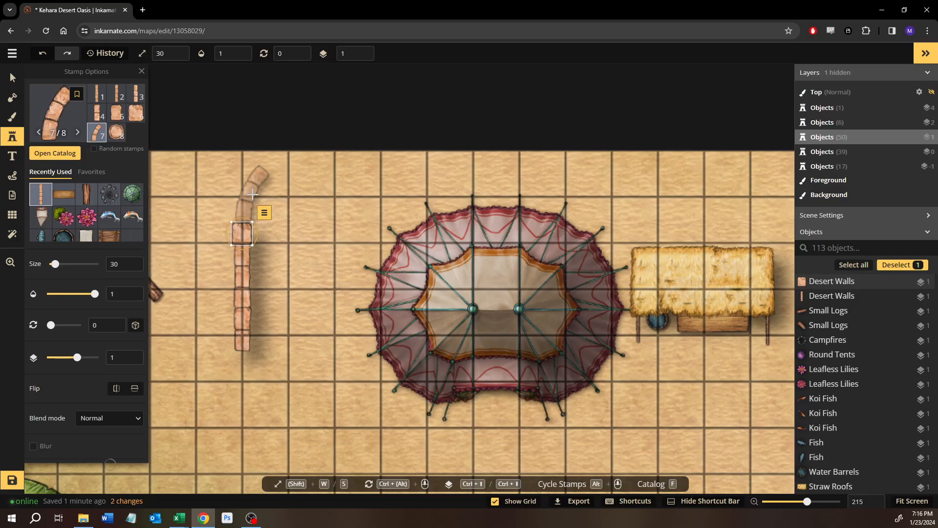
{"action": "left_click", "coordinate": [252, 195]}
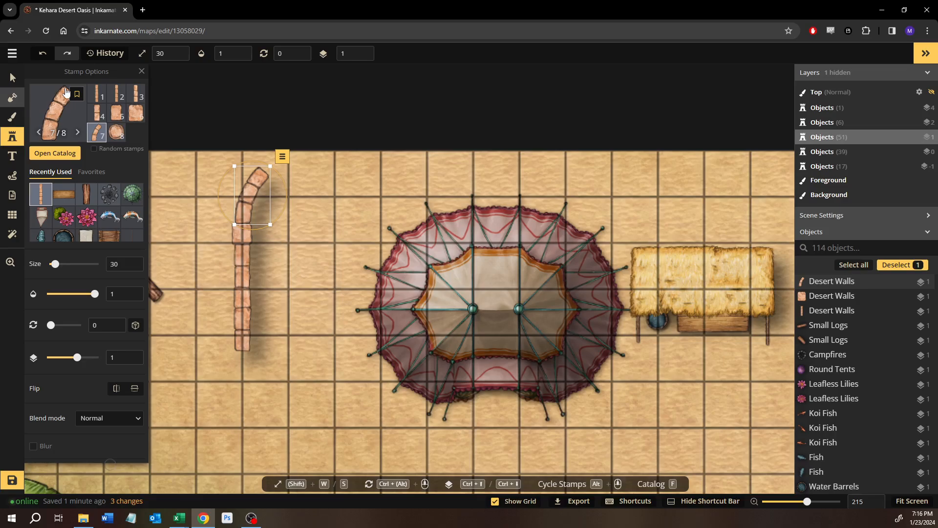
Step: Place Desert Walls block variant 5, rotate it to 308 degrees, and fit it on the free end of the curved piece
{"action": "left_click", "coordinate": [115, 113]}
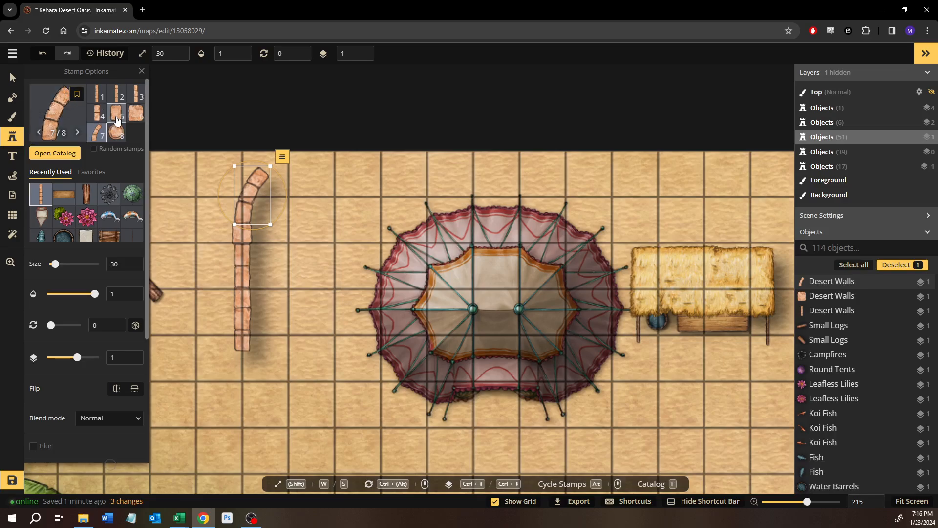
{"action": "left_click", "coordinate": [303, 188]}
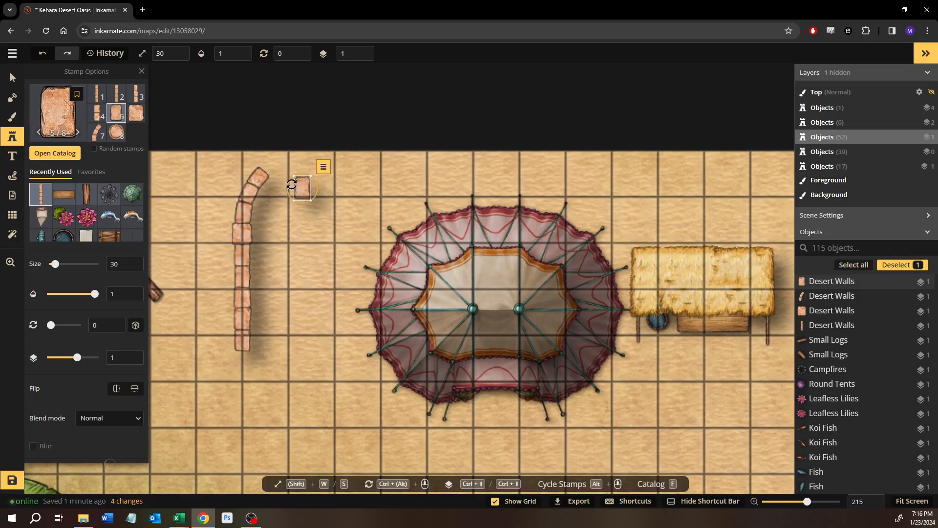
{"action": "left_click_drag", "start_coordinate": [285, 194], "coordinate": [272, 172]}
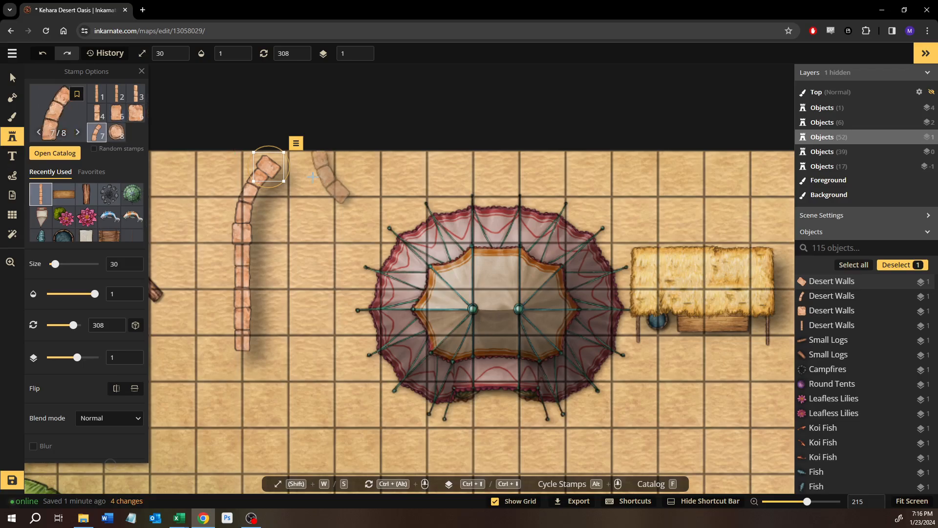
Step: Add a second curved variant 7 piece, rotate it to 36 degrees, and join it to the angled block to continue the arc
{"action": "left_click", "coordinate": [309, 219]}
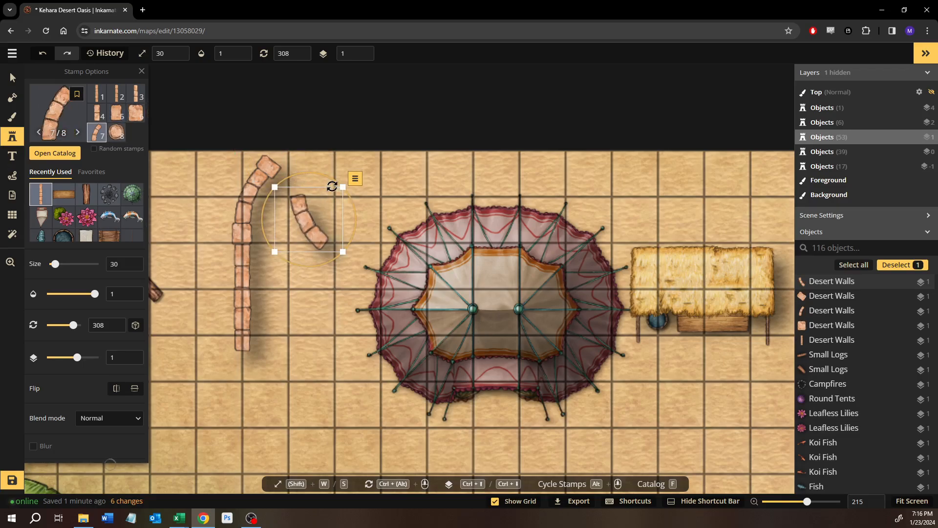
{"action": "left_click_drag", "start_coordinate": [333, 186], "coordinate": [293, 134]}
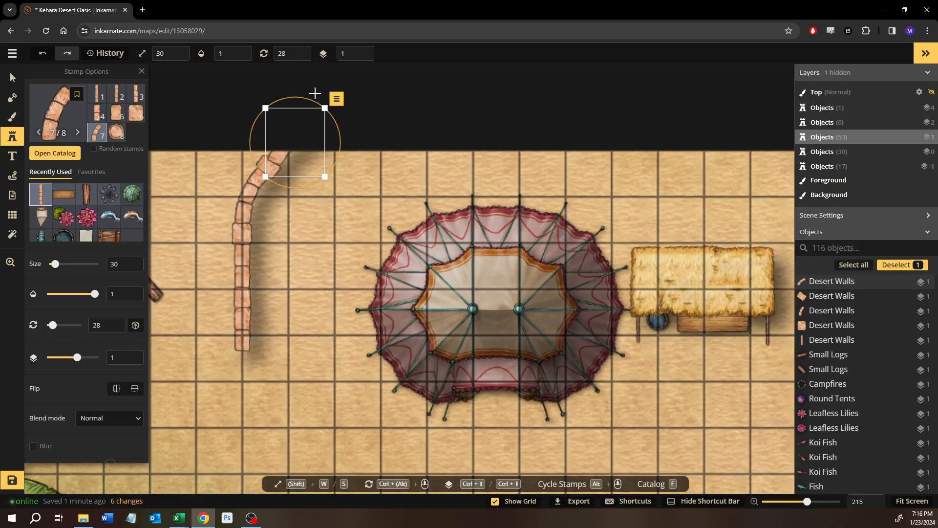
{"action": "left_click_drag", "start_coordinate": [310, 97], "coordinate": [315, 99]}
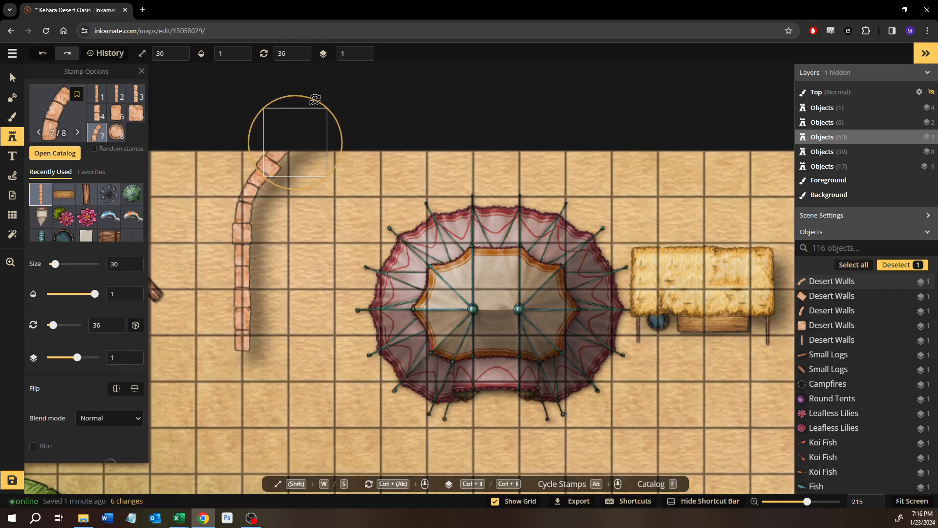
{"action": "left_click_drag", "start_coordinate": [278, 130], "coordinate": [281, 132]}
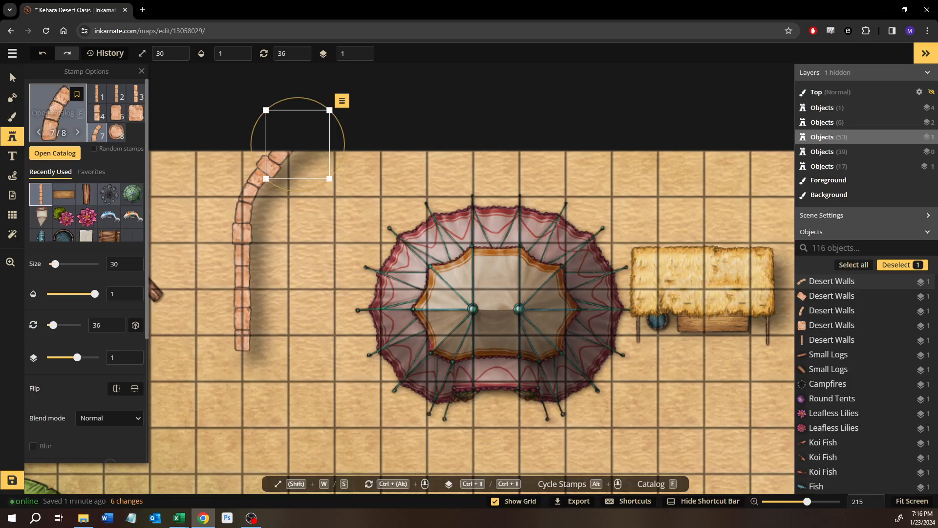
Step: Select all five wall pieces and move them south so the whole arc lies inside the map's top edge
{"action": "left_click", "coordinate": [201, 99]}
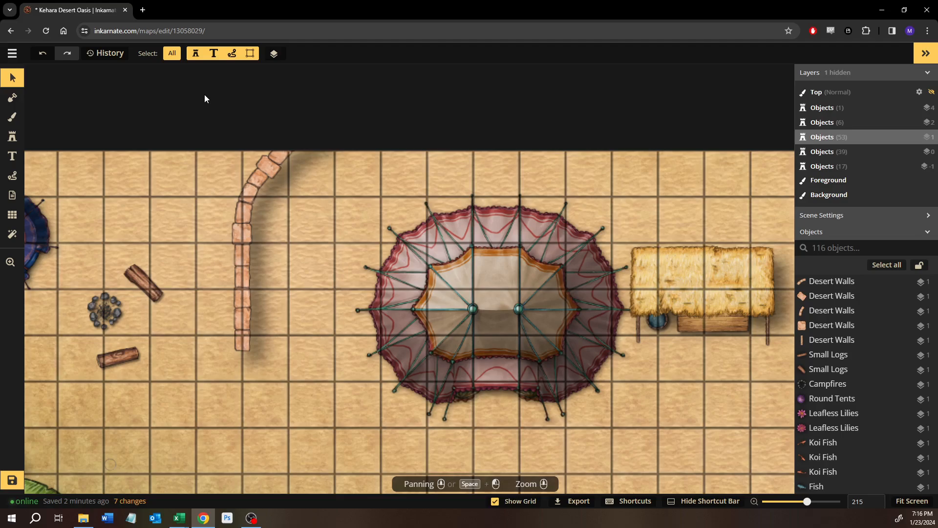
{"action": "left_click_drag", "start_coordinate": [204, 95], "coordinate": [308, 363]}
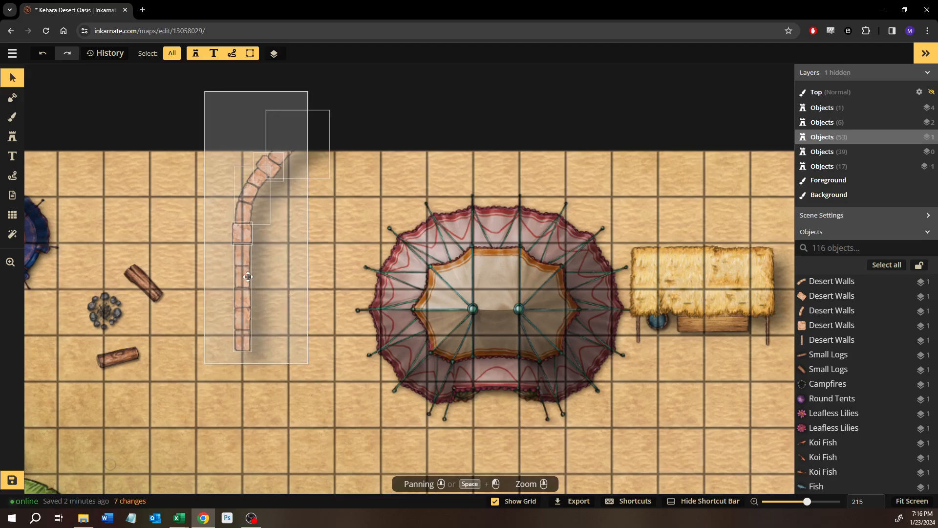
{"action": "left_click_drag", "start_coordinate": [248, 276], "coordinate": [244, 322]}
{"action": "key", "text": "Escape"}
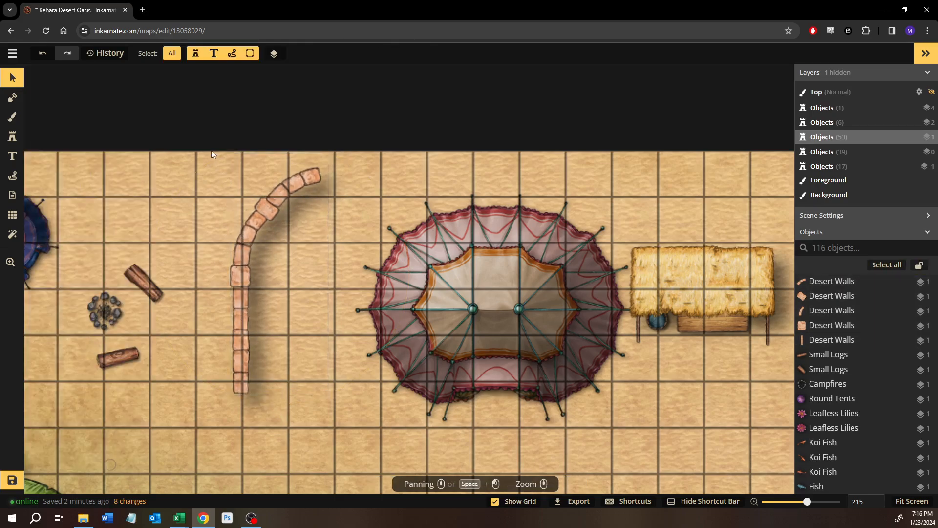
Step: Try a custom object shadow with 0.48 intensity on all five wall pieces, and switch them to the default object shadow
{"action": "left_click_drag", "start_coordinate": [211, 151], "coordinate": [315, 406]}
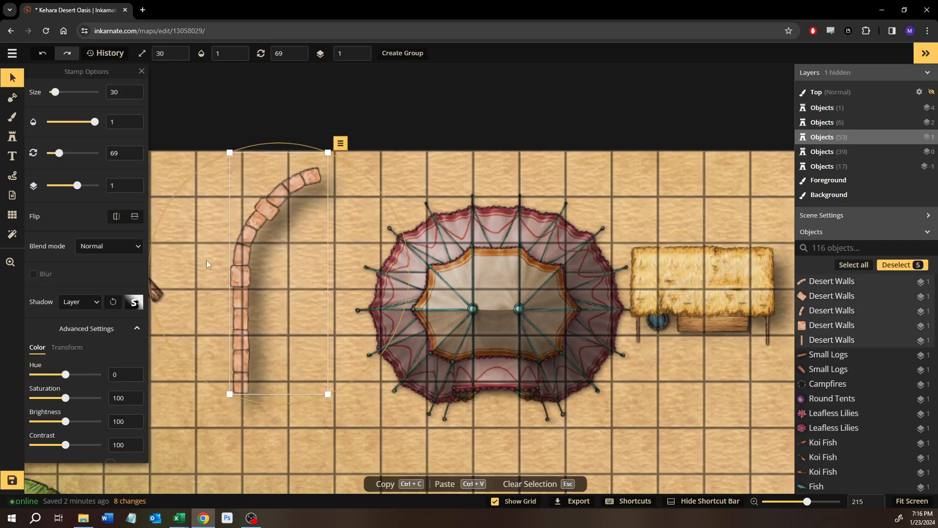
{"action": "left_click", "coordinate": [139, 311]}
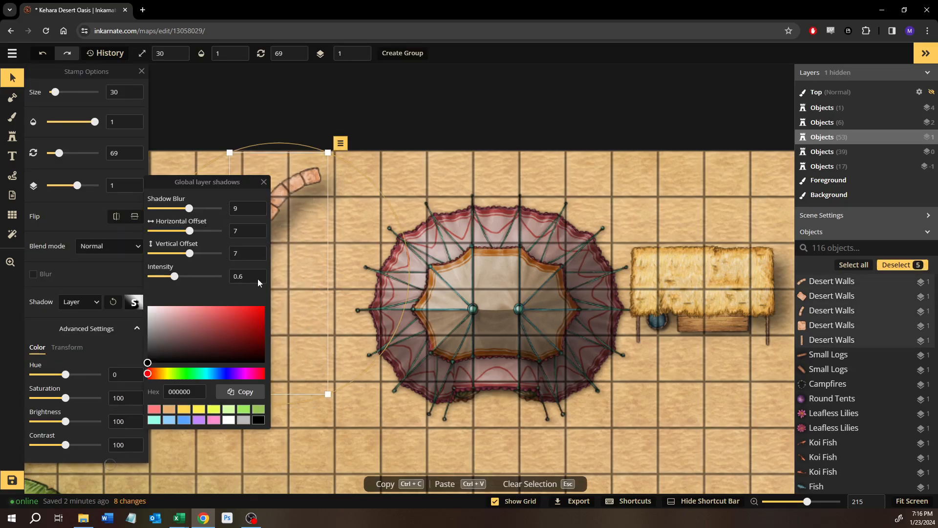
{"action": "left_click_drag", "start_coordinate": [361, 407], "coordinate": [485, 396]}
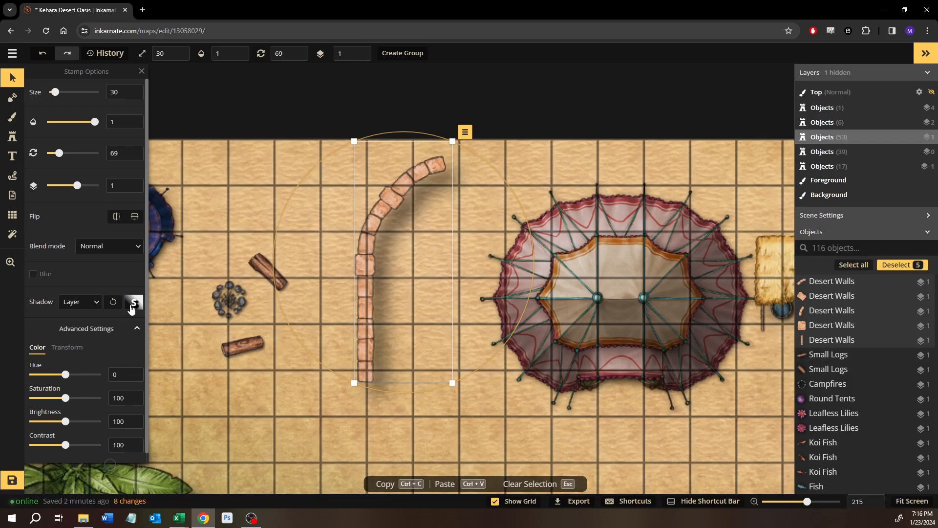
{"action": "left_click", "coordinate": [98, 302]}
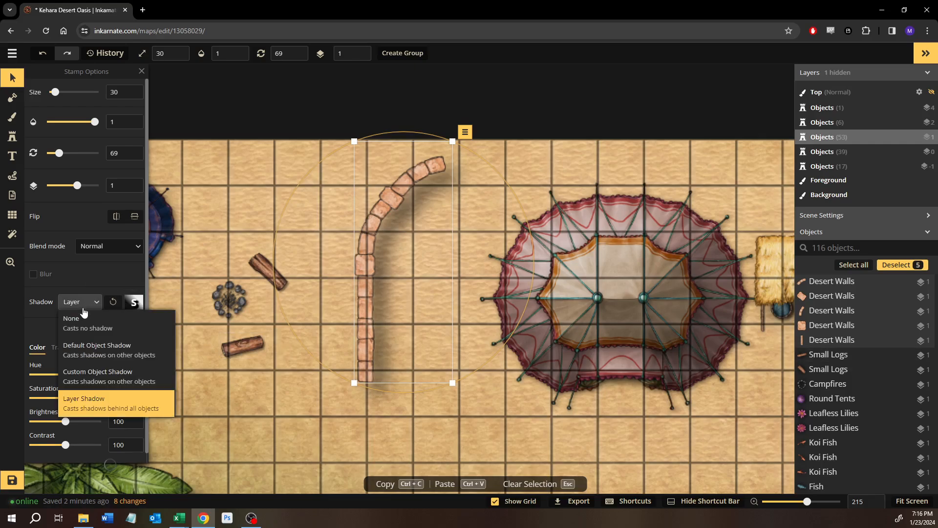
{"action": "left_click", "coordinate": [95, 380]}
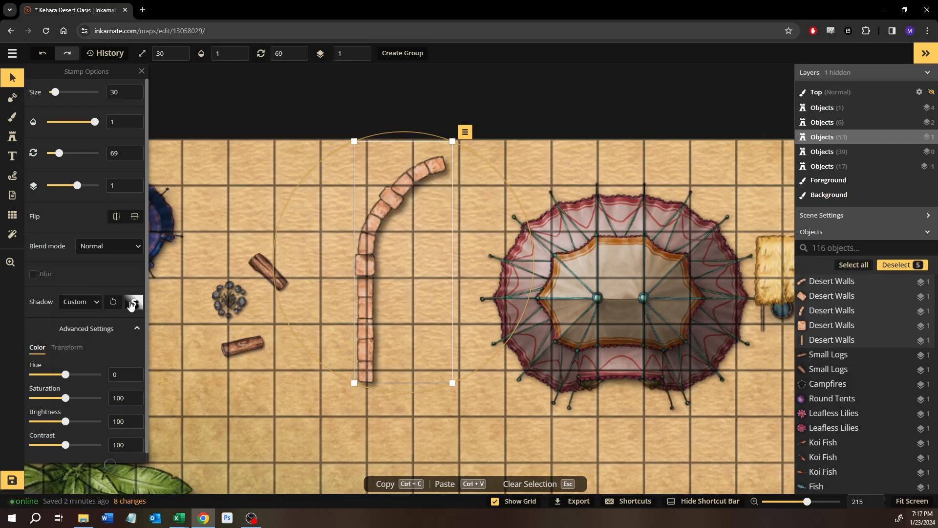
{"action": "left_click", "coordinate": [131, 301]}
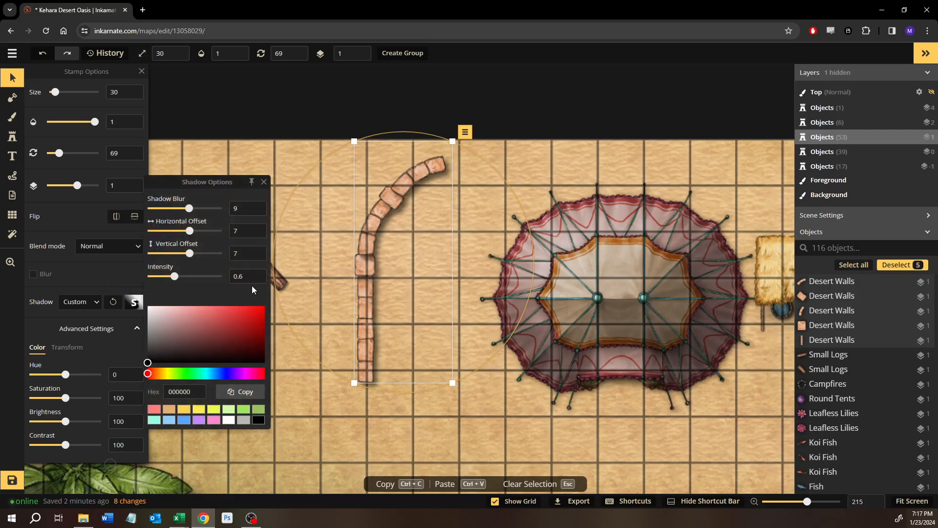
{"action": "left_click_drag", "start_coordinate": [175, 278], "coordinate": [174, 277]}
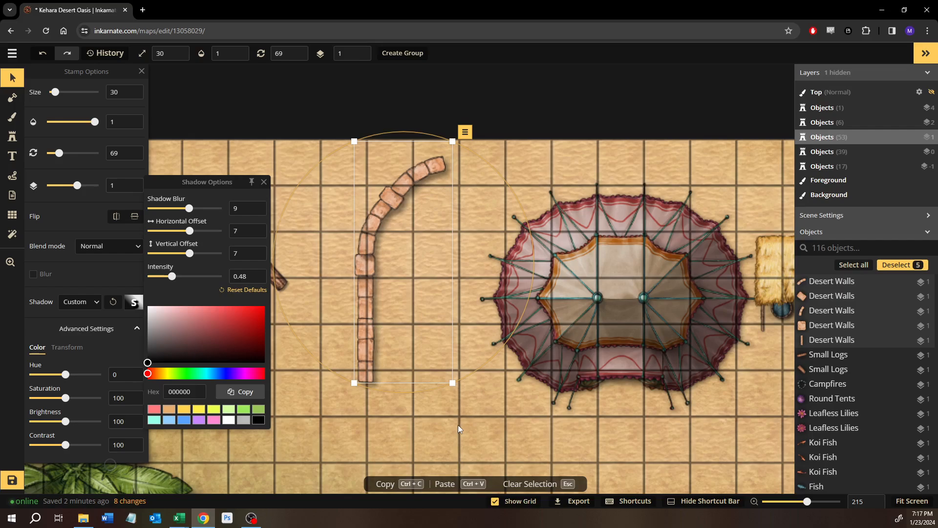
{"action": "left_click", "coordinate": [245, 290]}
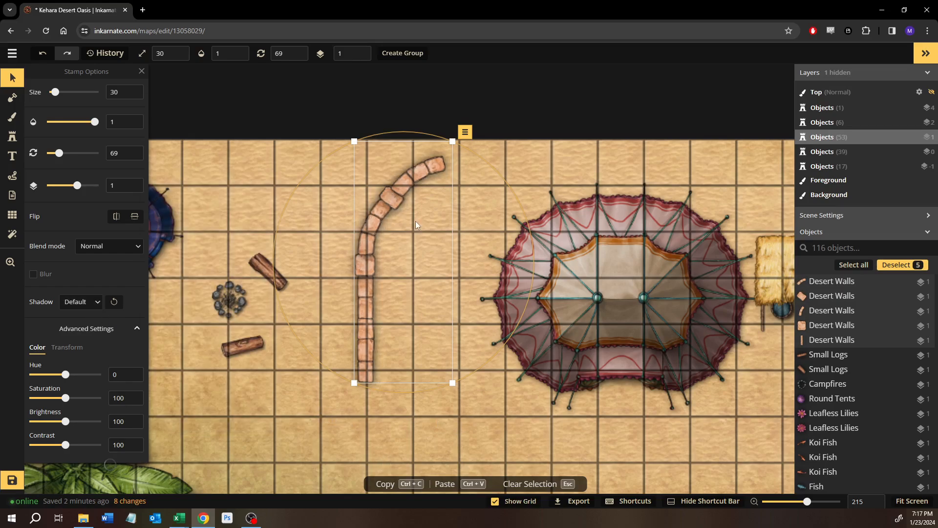
Step: Rotate the curved wall piece at the far end of the arc to 39 degrees
{"action": "key", "text": "Escape"}
{"action": "left_click", "coordinate": [441, 145]}
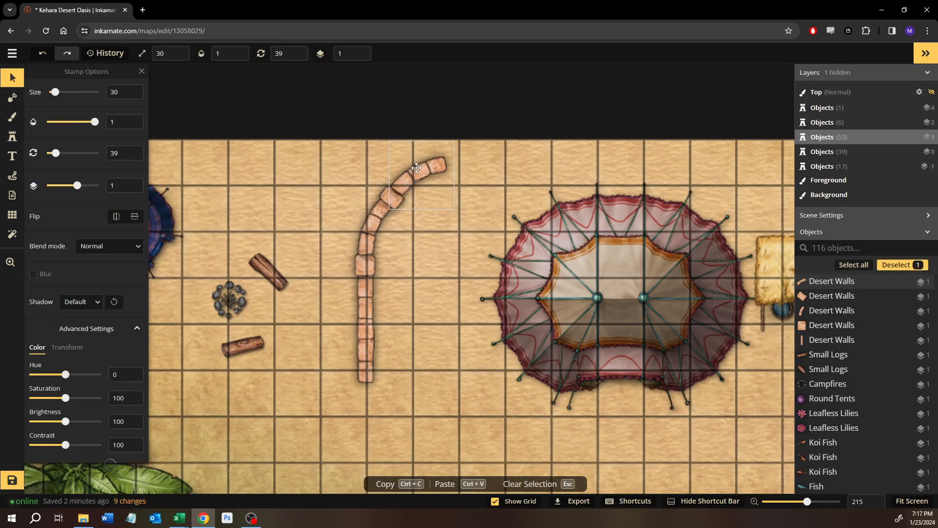
{"action": "left_click", "coordinate": [407, 414]}
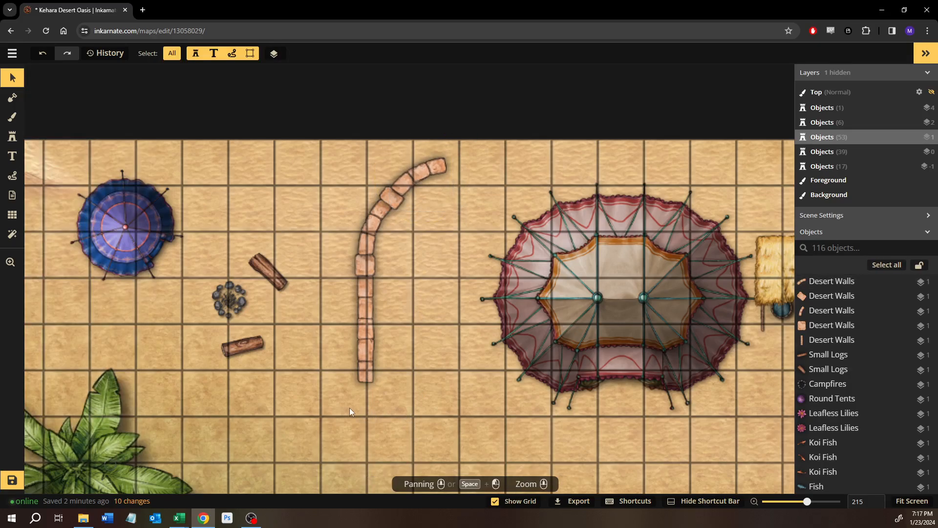
Step: Duplicate the angled block in the arc, rotate the copy to 355 degrees, and cap the arc's east end with it
{"action": "left_click", "coordinate": [392, 200]}
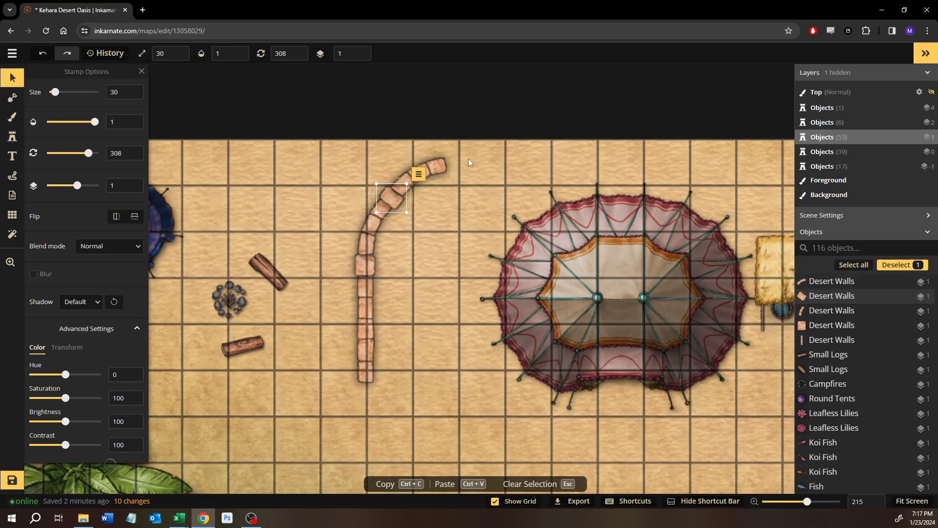
{"action": "key", "text": "ctrl+v"}
{"action": "mouse_move", "coordinate": [462, 140]}
{"action": "left_mouse_down"}
{"action": "mouse_move", "coordinate": [478, 141]}
{"action": "mouse_move", "coordinate": [450, 156]}
{"action": "mouse_move", "coordinate": [455, 162]}
{"action": "mouse_move", "coordinate": [458, 143]}
{"action": "left_mouse_up"}
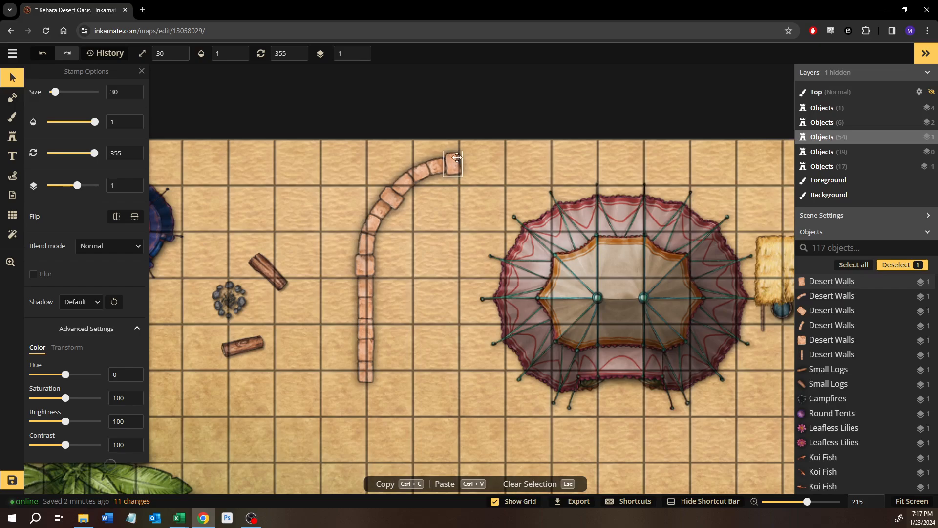
{"action": "left_click", "coordinate": [528, 163]}
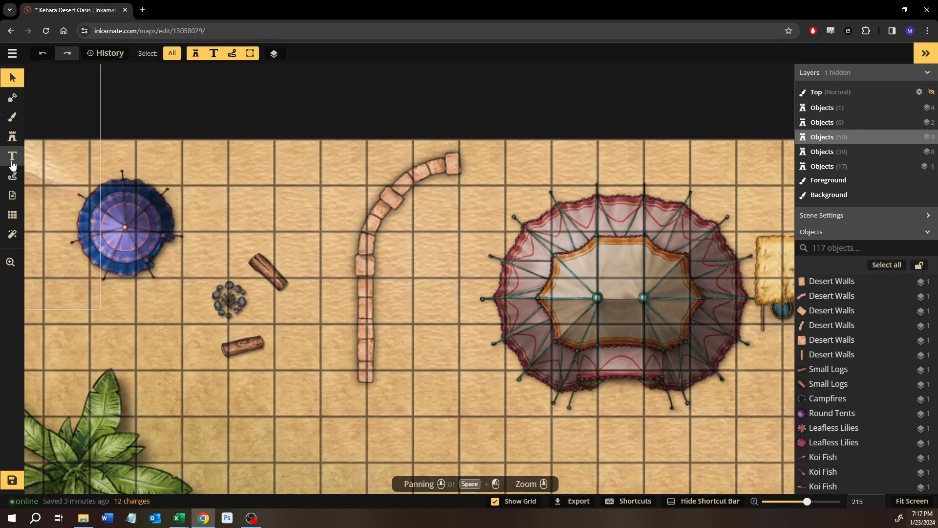
Step: Place another straight variant 1 wall segment, turn it horizontal, and extend the wall east from the arc's end block above the large tent
{"action": "left_click", "coordinate": [362, 298]}
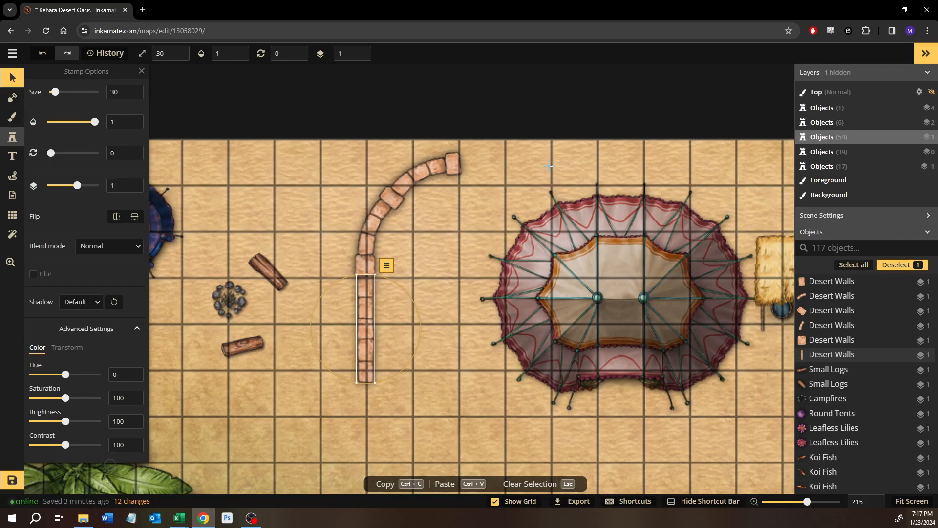
{"action": "key", "text": "ctrl+v"}
{"action": "left_click", "coordinate": [457, 263]}
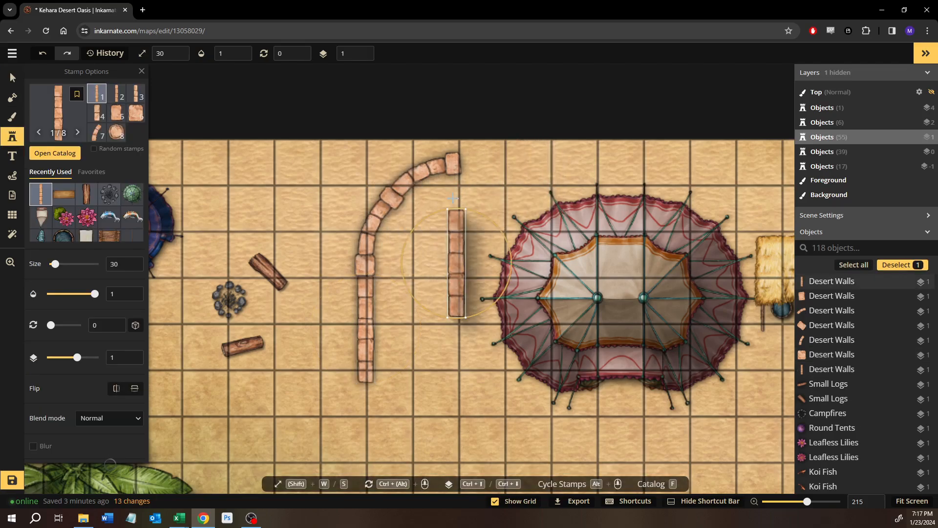
{"action": "left_click_drag", "start_coordinate": [452, 198], "coordinate": [546, 264]}
{"action": "left_click_drag", "start_coordinate": [447, 259], "coordinate": [500, 165]}
{"action": "left_click", "coordinate": [13, 78]}
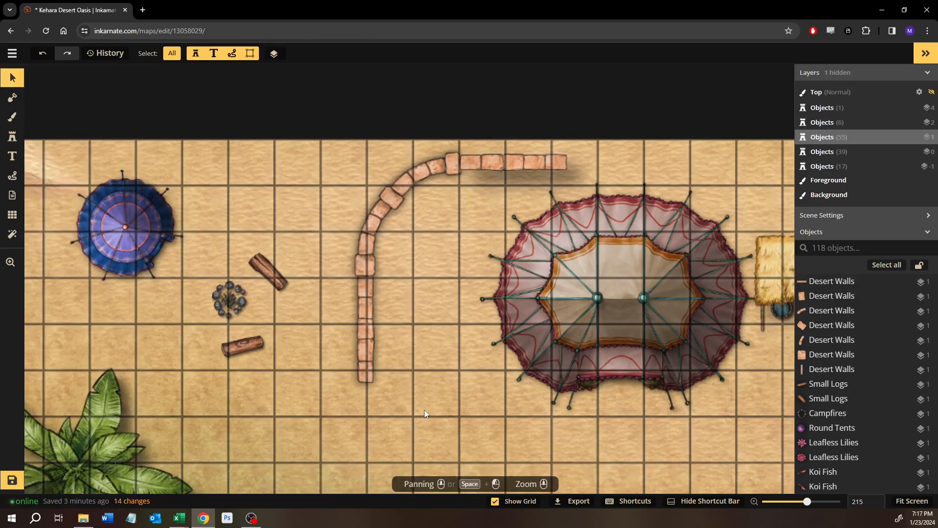
Step: Extend the wall's south end with a vertical Desert Walls variant 3 segment and lower that segment to layer 0
{"action": "left_click", "coordinate": [368, 315]}
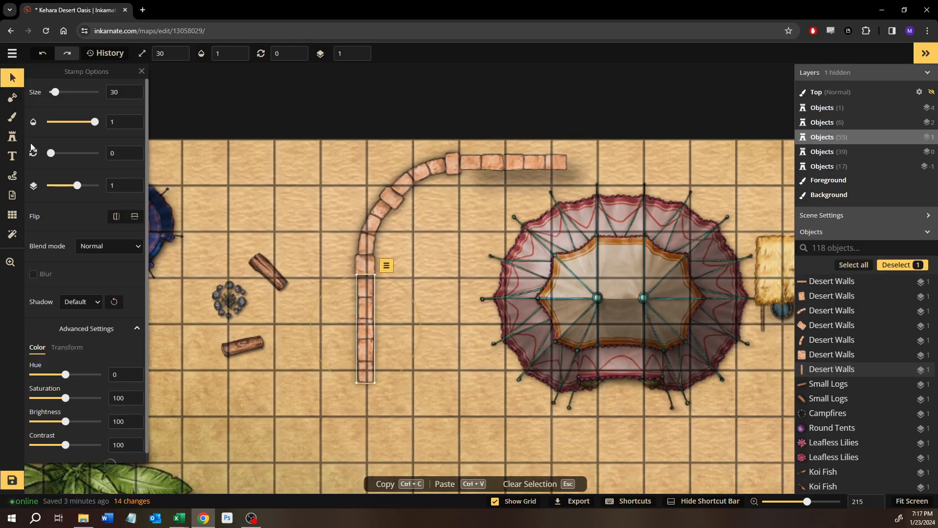
{"action": "left_click", "coordinate": [16, 139]}
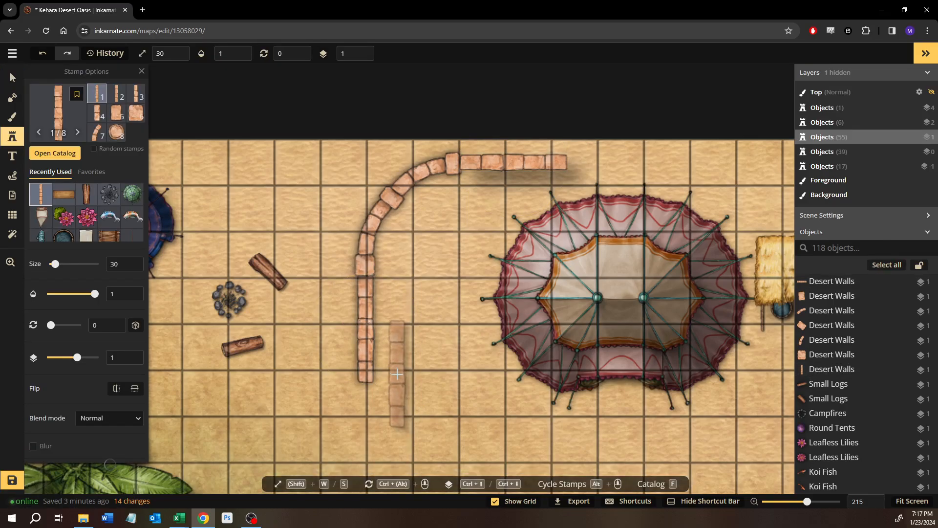
{"action": "left_click", "coordinate": [136, 100]}
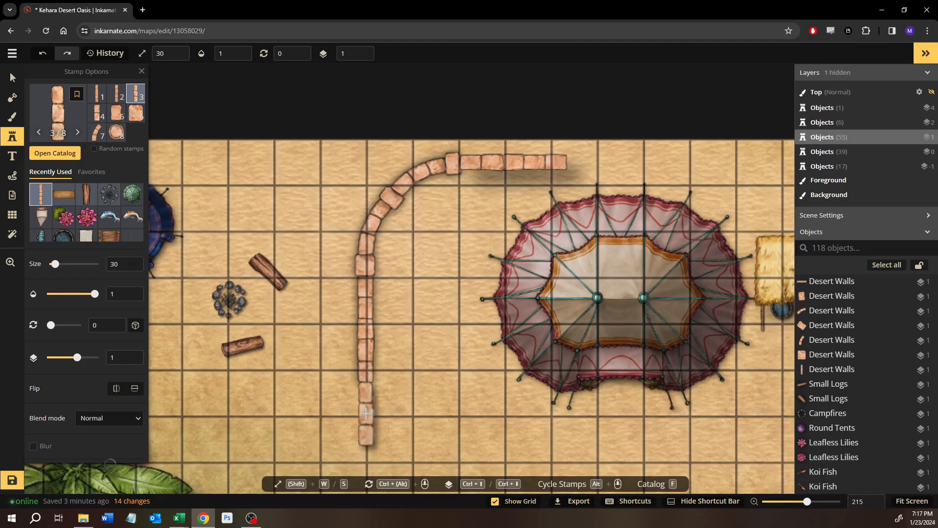
{"action": "left_click_drag", "start_coordinate": [365, 413], "coordinate": [374, 273]}
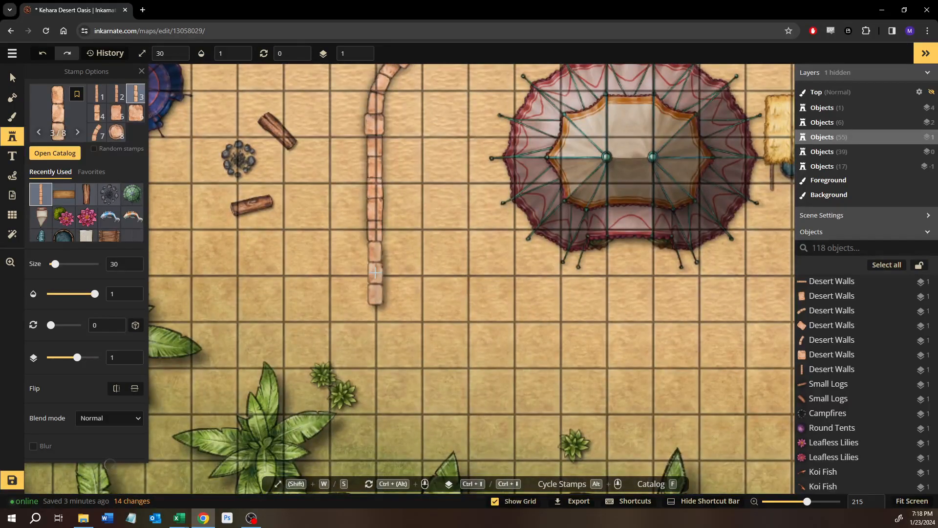
{"action": "left_click", "coordinate": [376, 255]}
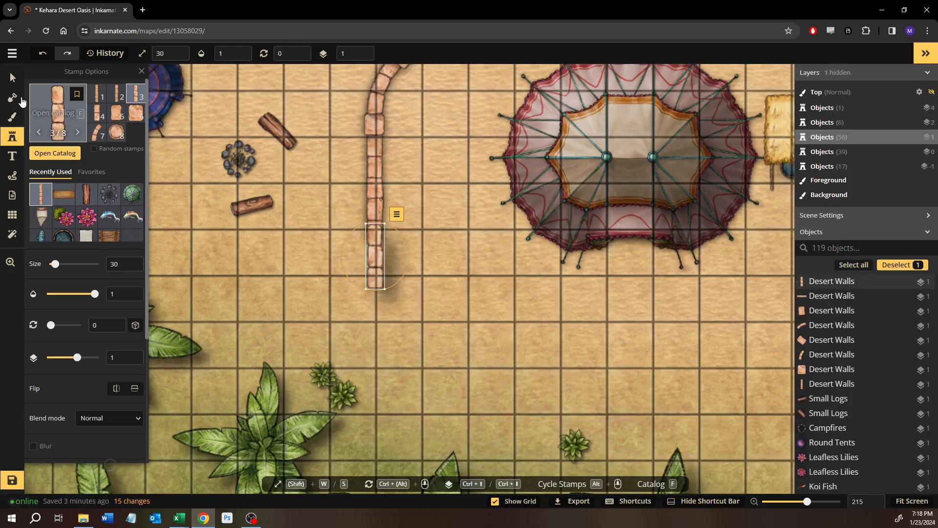
{"action": "left_click", "coordinate": [13, 74]}
{"action": "key", "text": "ctrl+Down"}
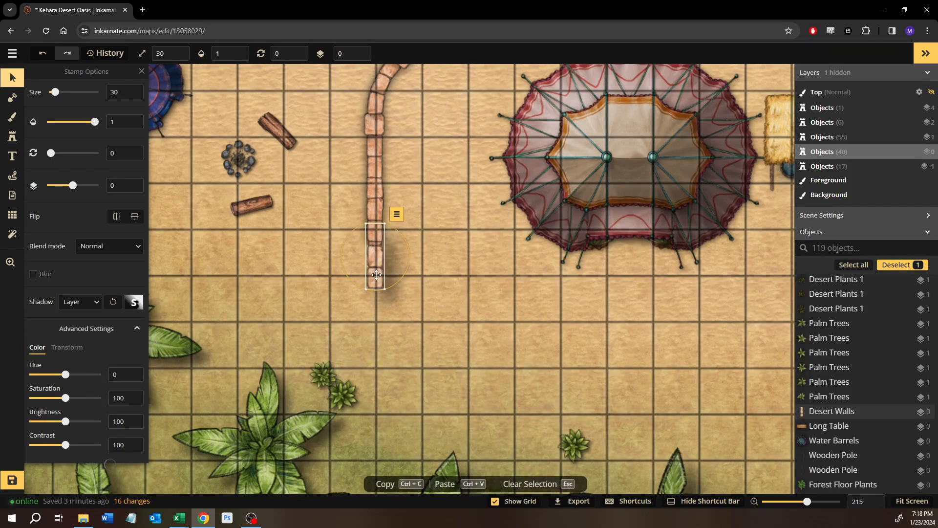
Step: Nudge the layer 0 segment north against the wall's south end and try a brightness of 95 with adjusted contrast
{"action": "left_click_drag", "start_coordinate": [376, 274], "coordinate": [376, 269]}
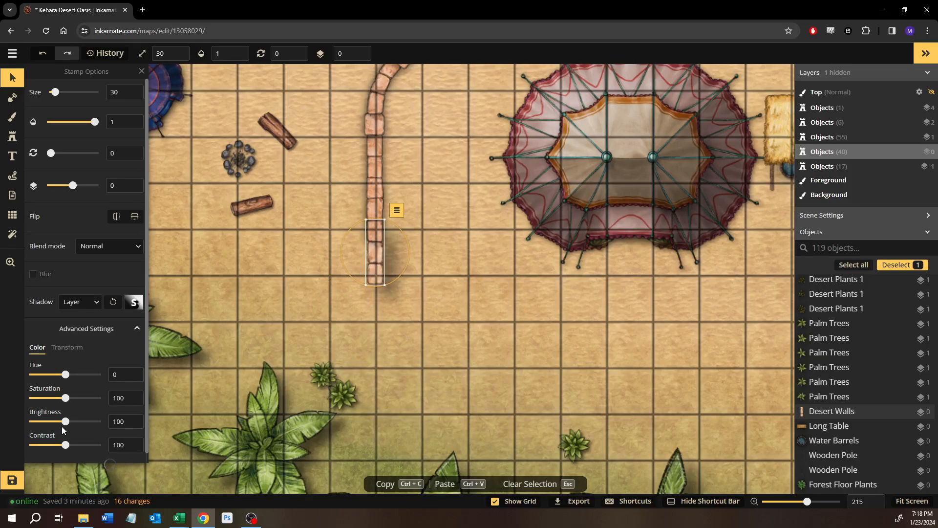
{"action": "left_click_drag", "start_coordinate": [67, 425], "coordinate": [65, 423]}
{"action": "left_click", "coordinate": [349, 321]}
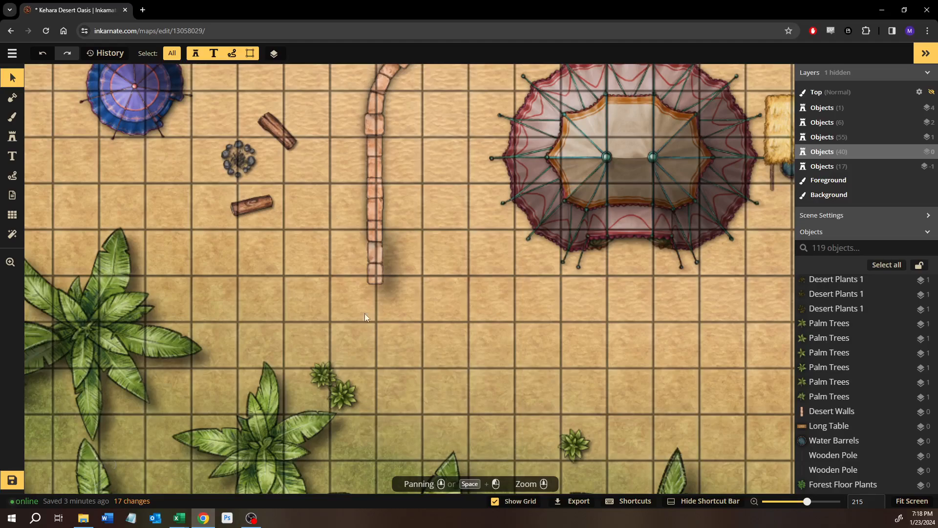
{"action": "left_click", "coordinate": [383, 270]}
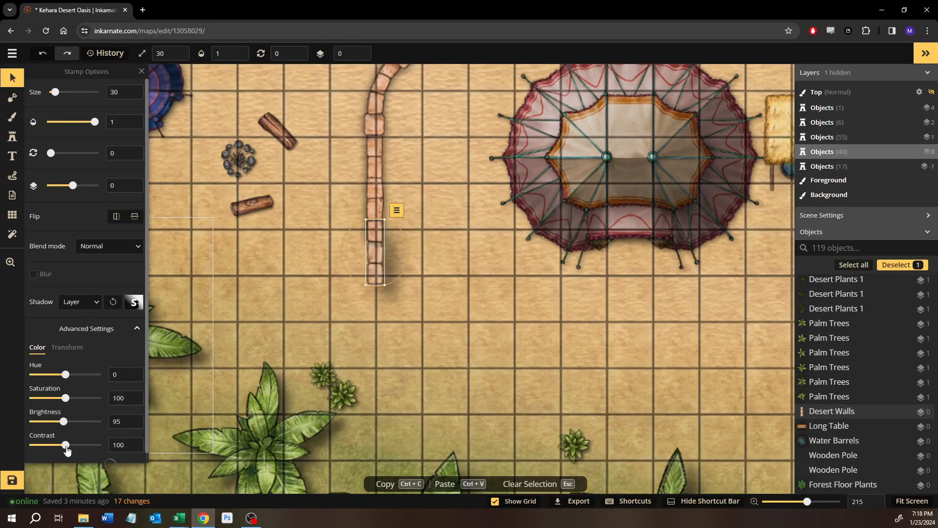
{"action": "left_click_drag", "start_coordinate": [64, 450], "coordinate": [76, 449]}
{"action": "left_click", "coordinate": [140, 444]}
Step: Delete the layer 0 Desert Walls segment at the wall's south end
{"action": "left_click", "coordinate": [374, 271]}
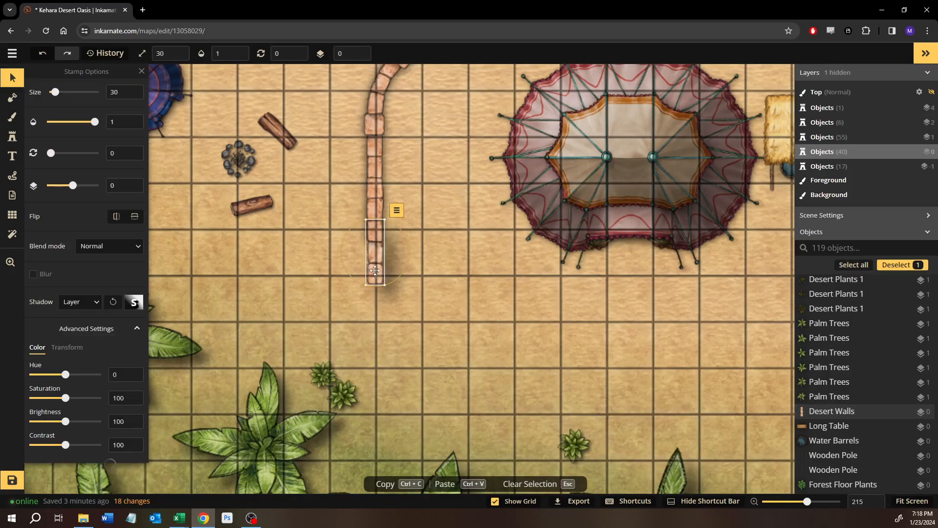
{"action": "key", "text": "Delete"}
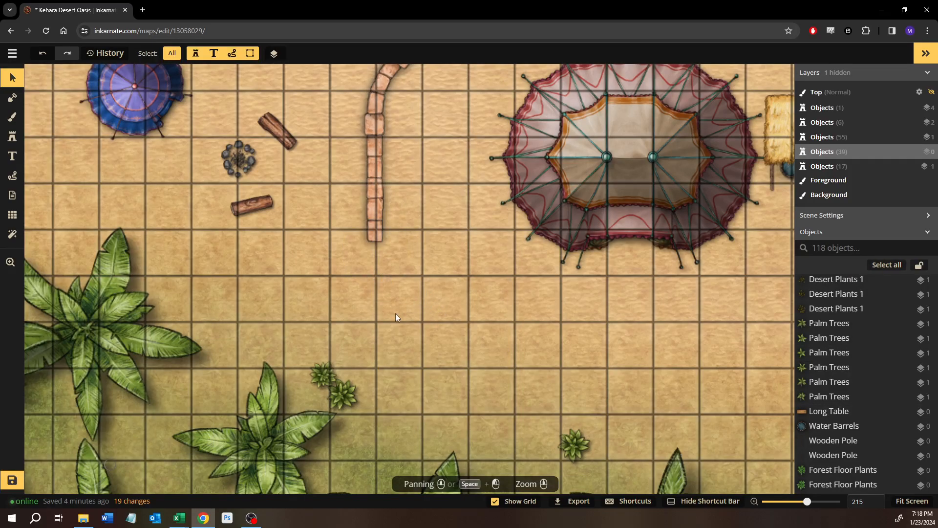
{"action": "left_click_drag", "start_coordinate": [494, 251], "coordinate": [398, 371]}
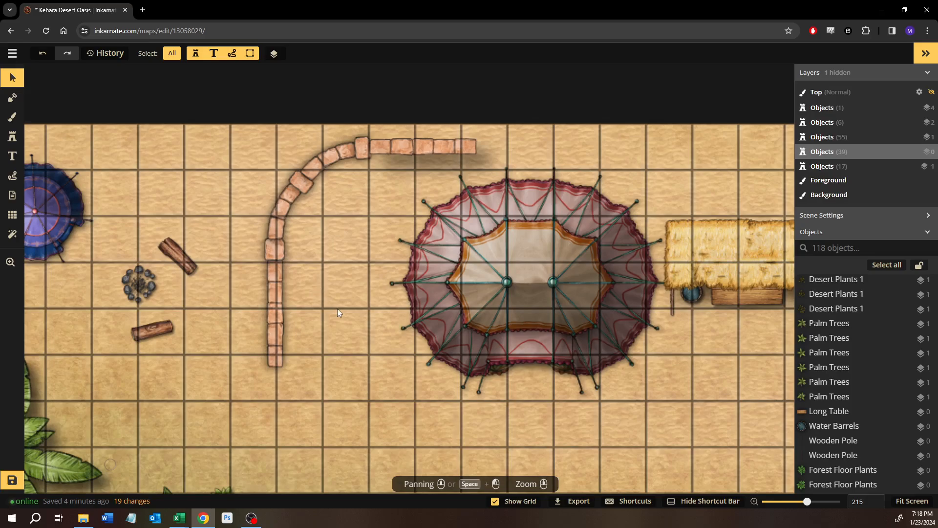
{"action": "left_click_drag", "start_coordinate": [337, 312], "coordinate": [302, 297]}
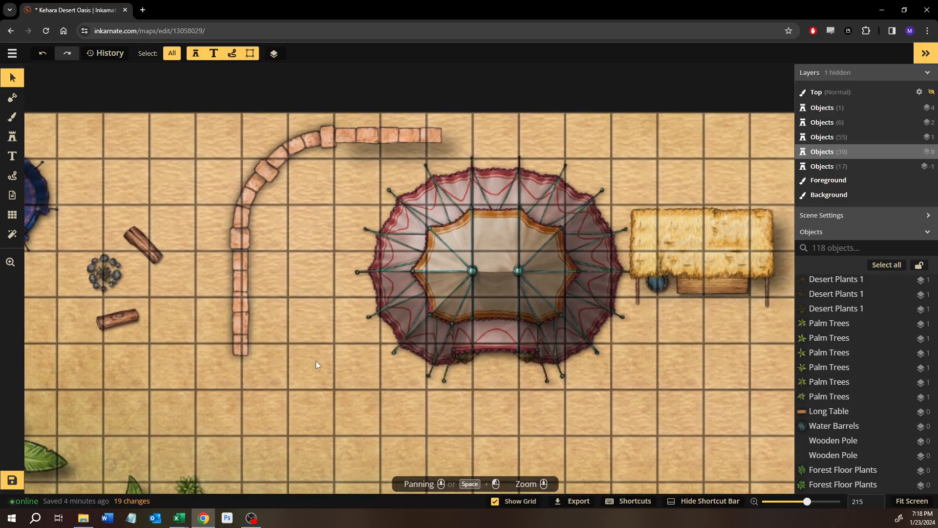
Step: Select all the Desert Walls pieces of the curved wall and nudge them together about one grid square east, closer to the large tent
{"action": "left_click_drag", "start_coordinate": [315, 361], "coordinate": [375, 290]}
{"action": "scroll", "coordinate": [254, 302], "scroll_direction": "down", "scroll_amount": 6}
{"action": "left_click_drag", "start_coordinate": [330, 138], "coordinate": [379, 286]}
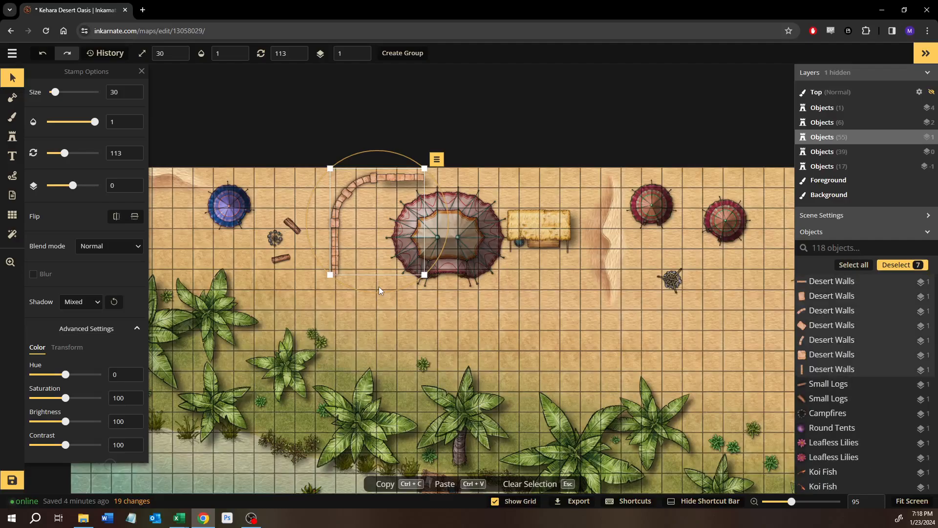
{"action": "key", "text": "Right"}
{"action": "key", "text": "Right"}
{"action": "key", "text": "Right"}
{"action": "key", "text": "Right"}
{"action": "key", "text": "Right"}
{"action": "key", "text": "Right"}
{"action": "key", "text": "Right"}
{"action": "key", "text": "Right"}
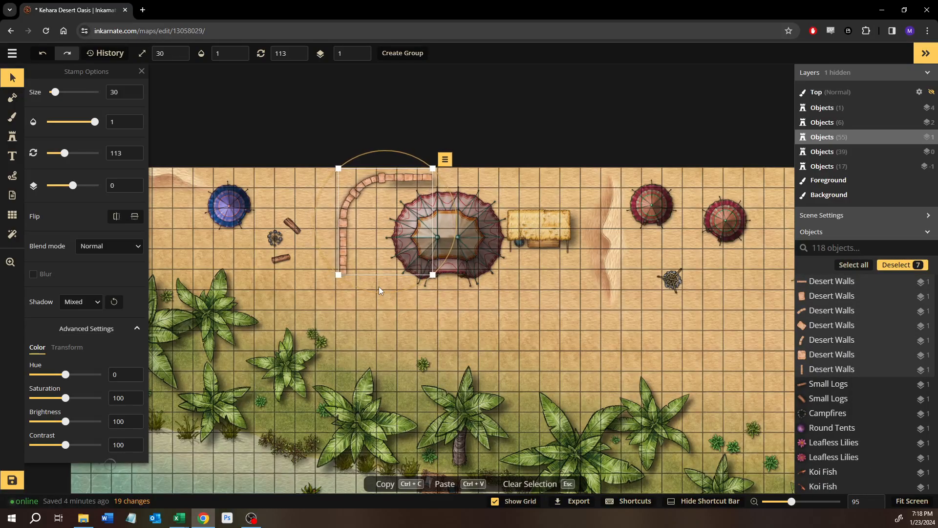
{"action": "key", "text": "Right"}
{"action": "key", "text": "Right"}
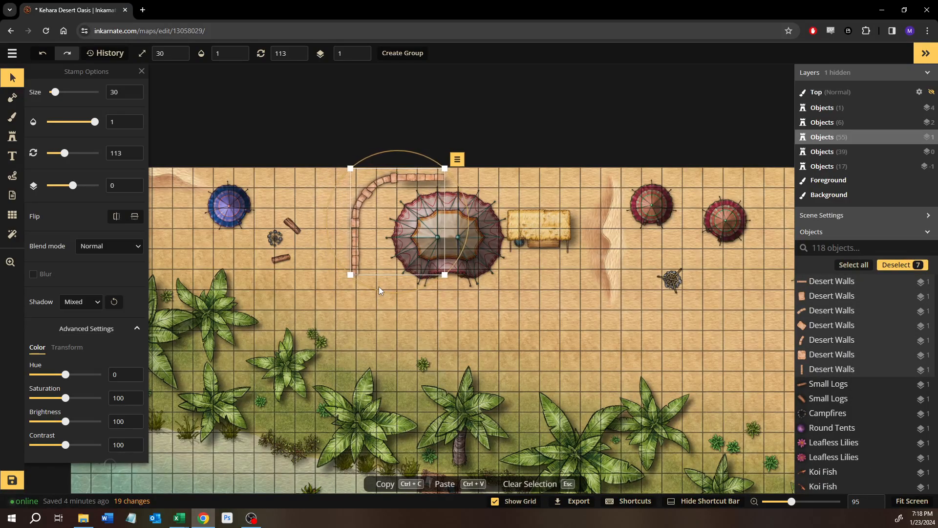
{"action": "key", "text": "Right"}
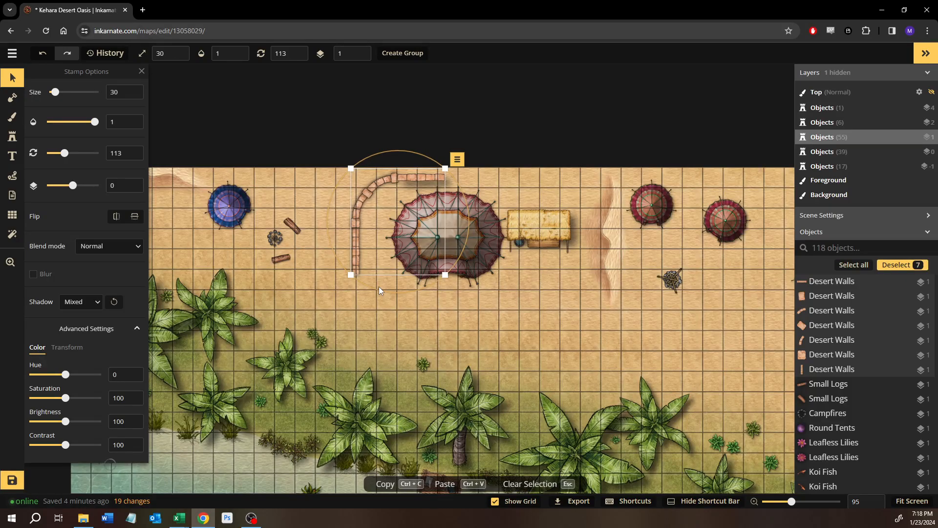
{"action": "left_click", "coordinate": [494, 313]}
Step: Give the curved wall's pieces a Custom Object Shadow with an intensity of 0.55
{"action": "scroll", "coordinate": [368, 233], "scroll_direction": "up", "scroll_amount": 2}
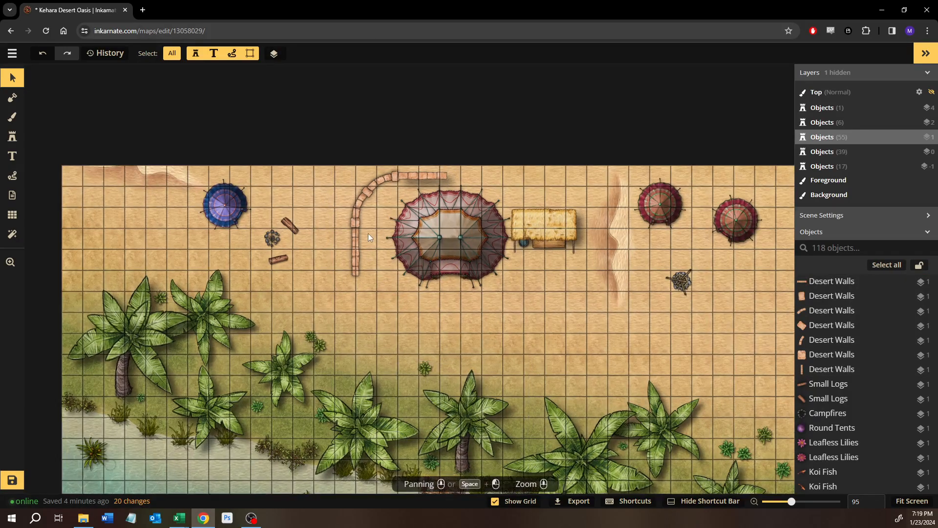
{"action": "left_click", "coordinate": [412, 173]}
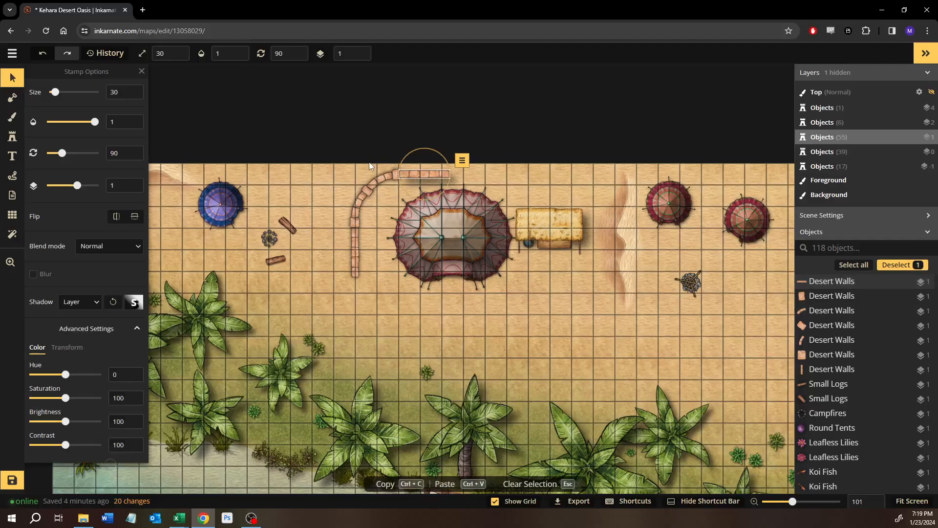
{"action": "left_click_drag", "start_coordinate": [343, 136], "coordinate": [379, 300]}
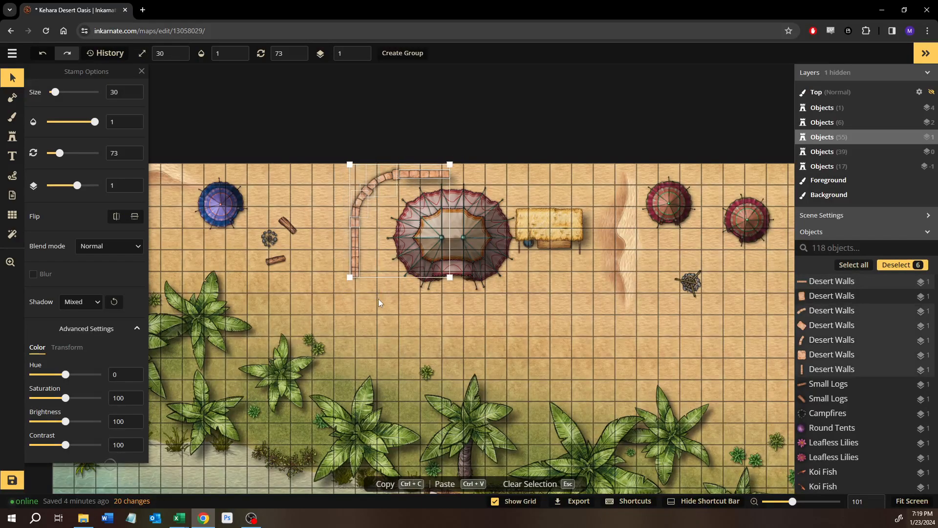
{"action": "left_click", "coordinate": [99, 303]}
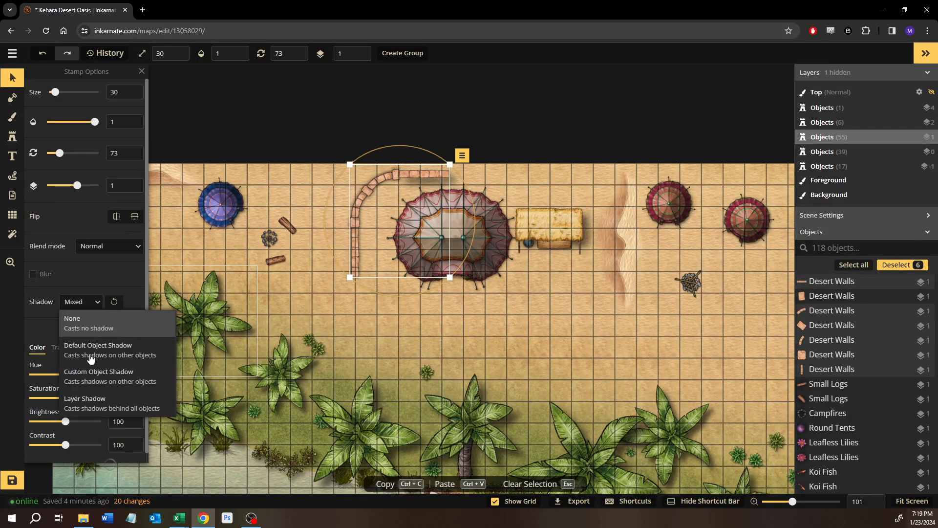
{"action": "left_click", "coordinate": [100, 383]}
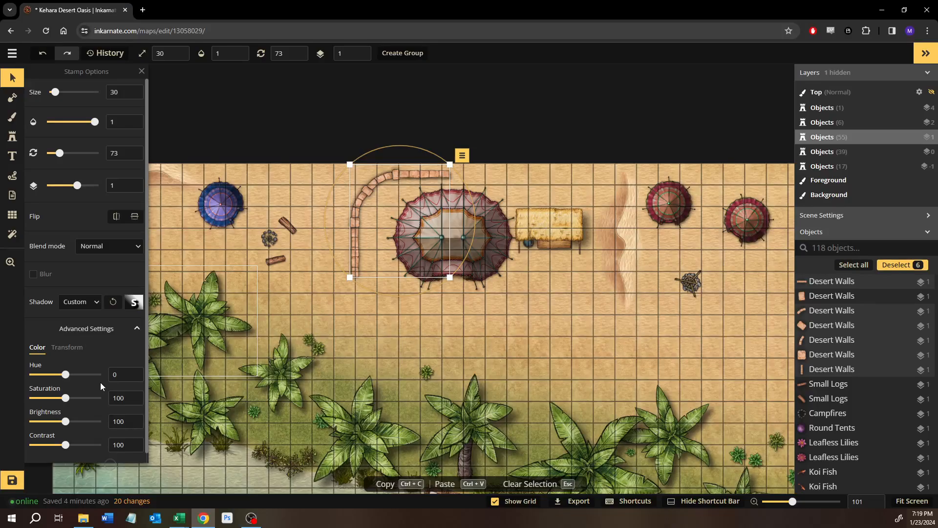
{"action": "left_click", "coordinate": [135, 303]}
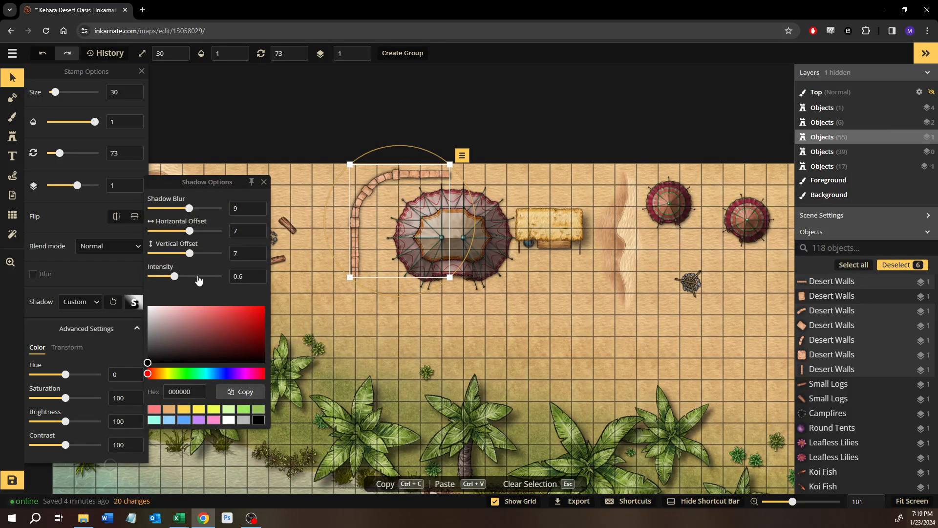
{"action": "mouse_move", "coordinate": [182, 276]}
{"action": "left_mouse_down"}
{"action": "mouse_move", "coordinate": [193, 278]}
{"action": "mouse_move", "coordinate": [174, 281]}
{"action": "left_mouse_up"}
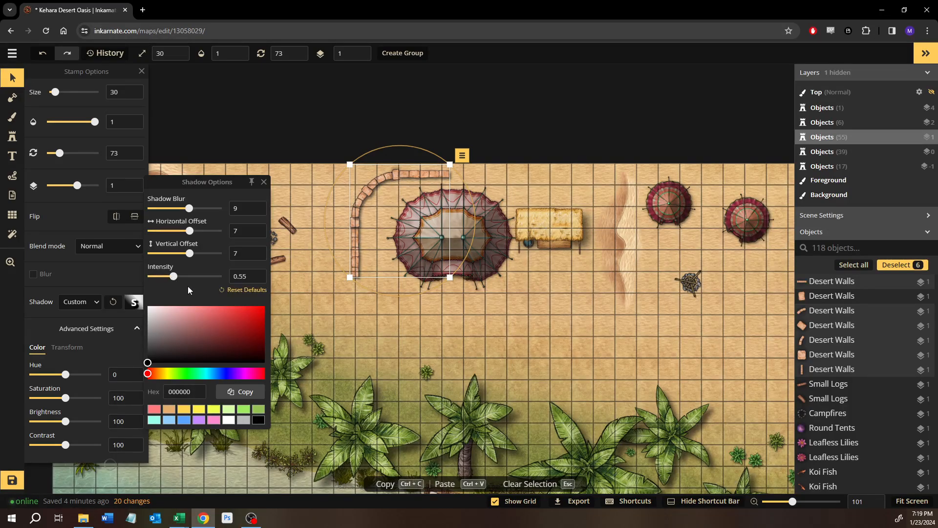
{"action": "left_click", "coordinate": [421, 318]}
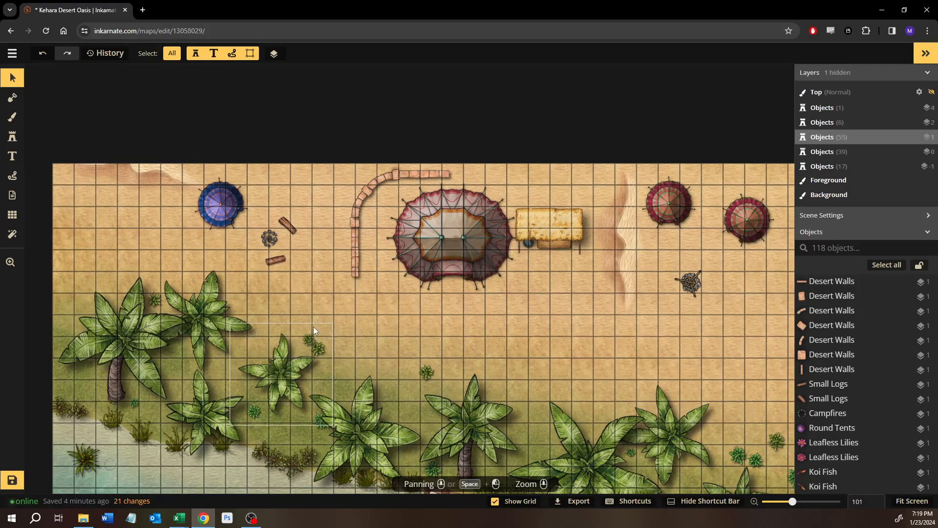
Step: Save the changes to the map
{"action": "left_click_drag", "start_coordinate": [493, 344], "coordinate": [433, 252]}
{"action": "scroll", "coordinate": [356, 246], "scroll_direction": "down", "scroll_amount": 3}
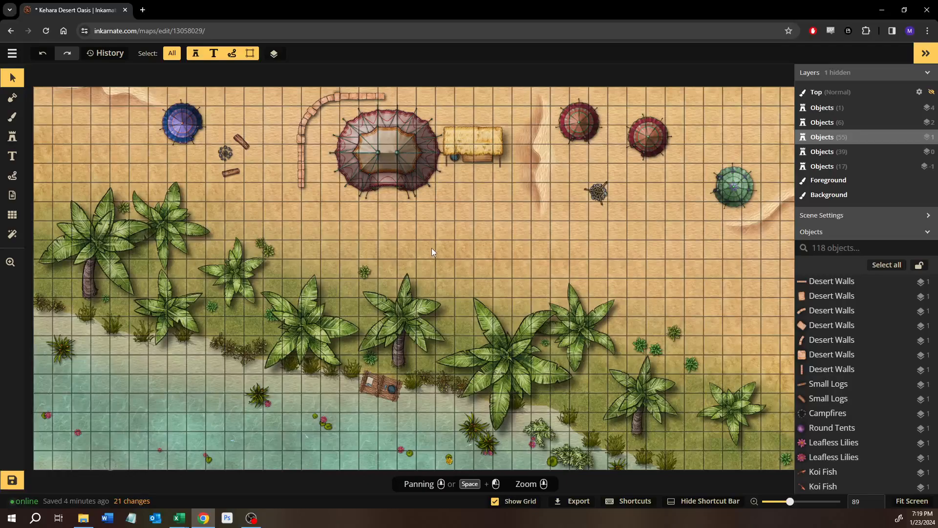
{"action": "left_click_drag", "start_coordinate": [382, 270], "coordinate": [346, 284]}
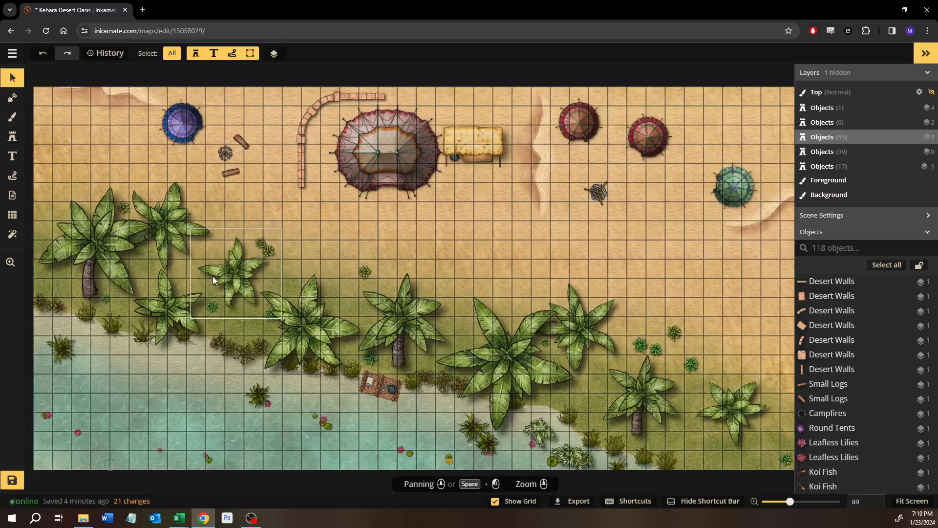
{"action": "left_click", "coordinate": [10, 478]}
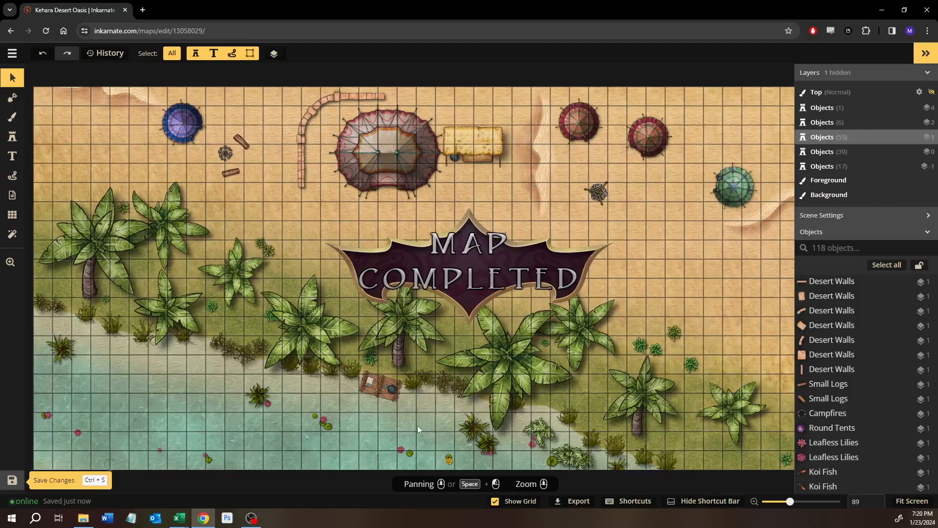
Step: Turn on the map's Red Sky color filter
{"action": "scroll", "coordinate": [430, 302], "scroll_direction": "down", "scroll_amount": 1}
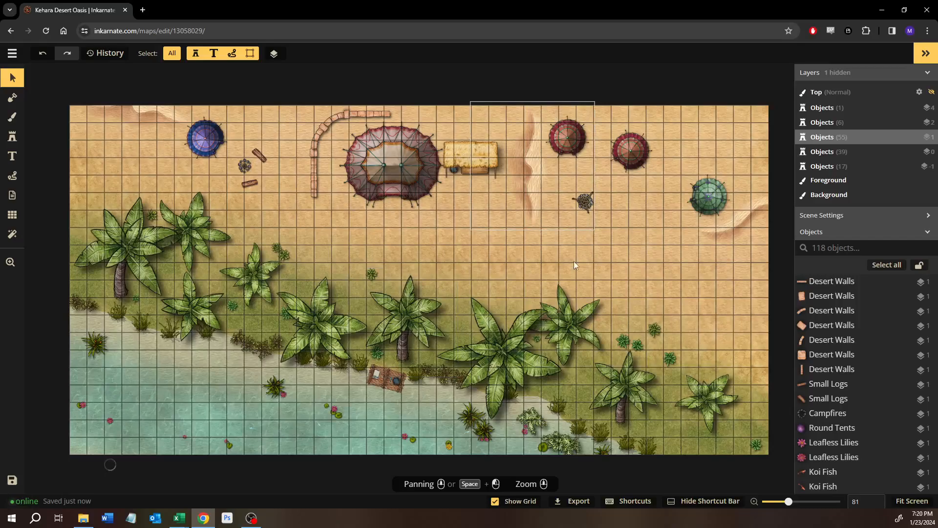
{"action": "left_click_drag", "start_coordinate": [574, 260], "coordinate": [491, 251]}
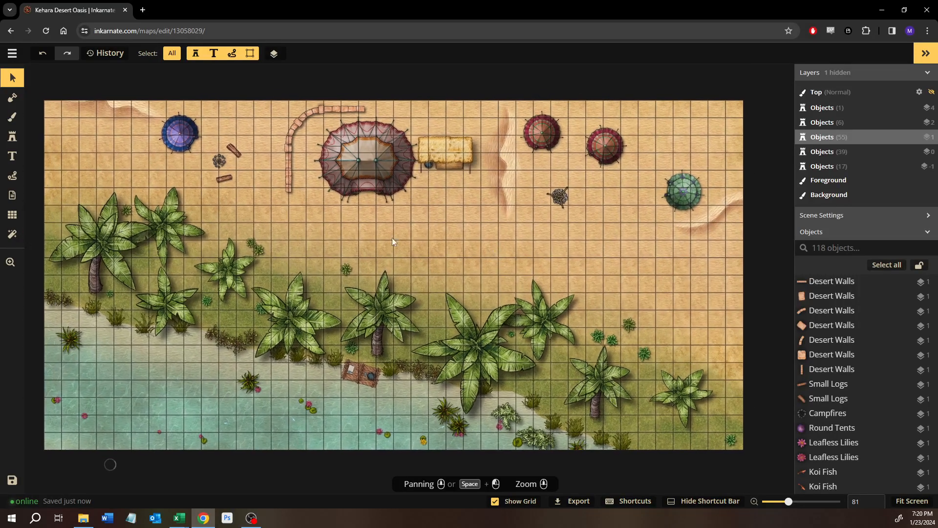
{"action": "left_click", "coordinate": [12, 236]}
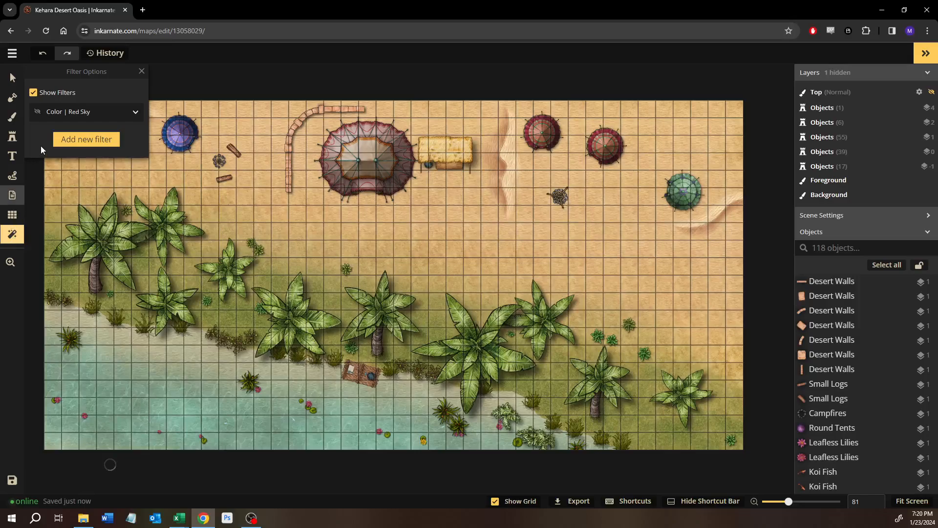
{"action": "left_click", "coordinate": [38, 115]}
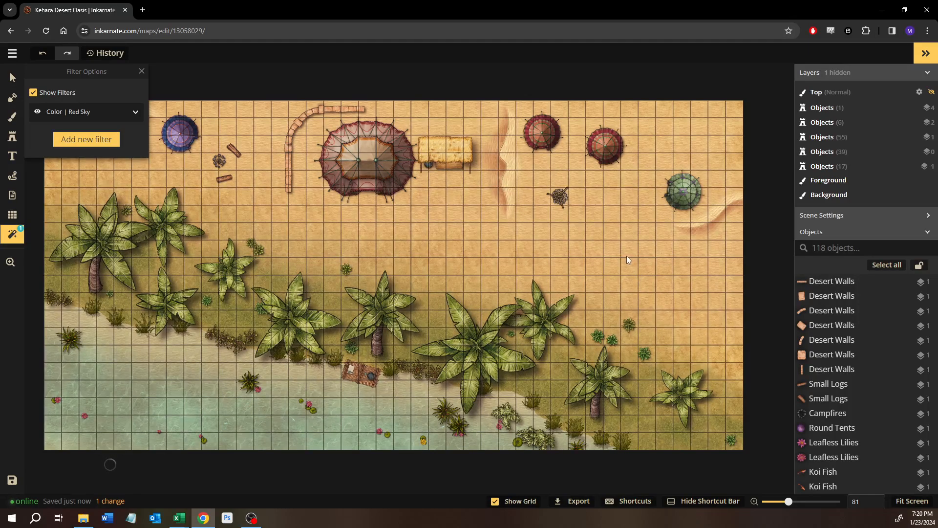
Step: Select the locked Sandstorm group among the objects and raise its opacity to 1
{"action": "scroll", "coordinate": [837, 352], "scroll_direction": "up", "scroll_amount": 3}
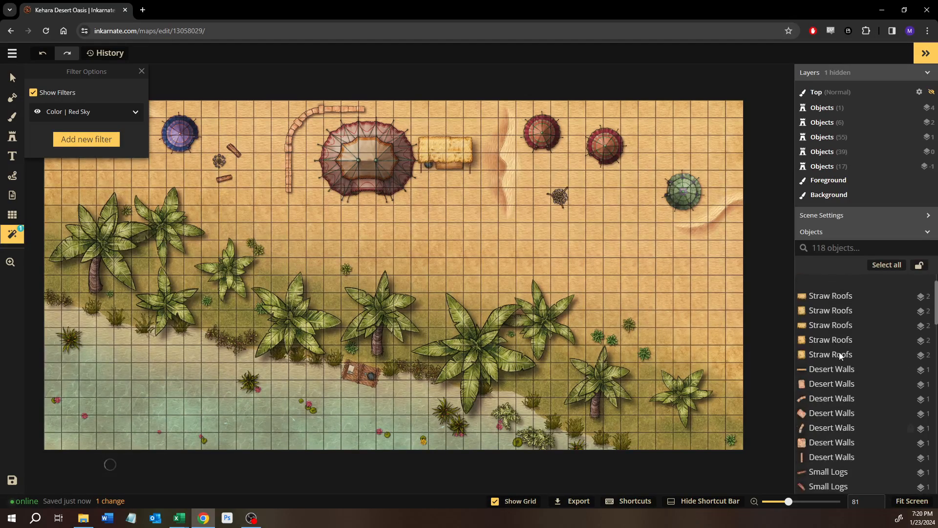
{"action": "left_click", "coordinate": [859, 282]}
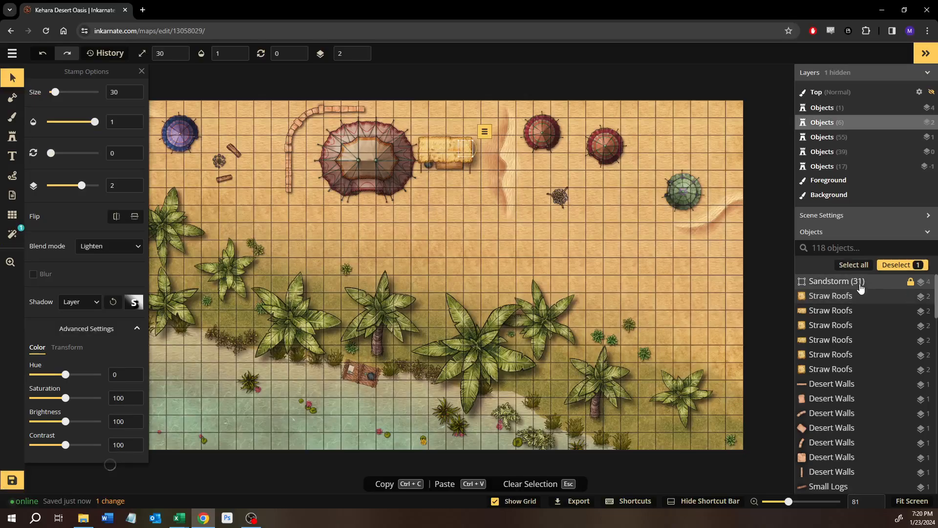
{"action": "left_click", "coordinate": [201, 53]}
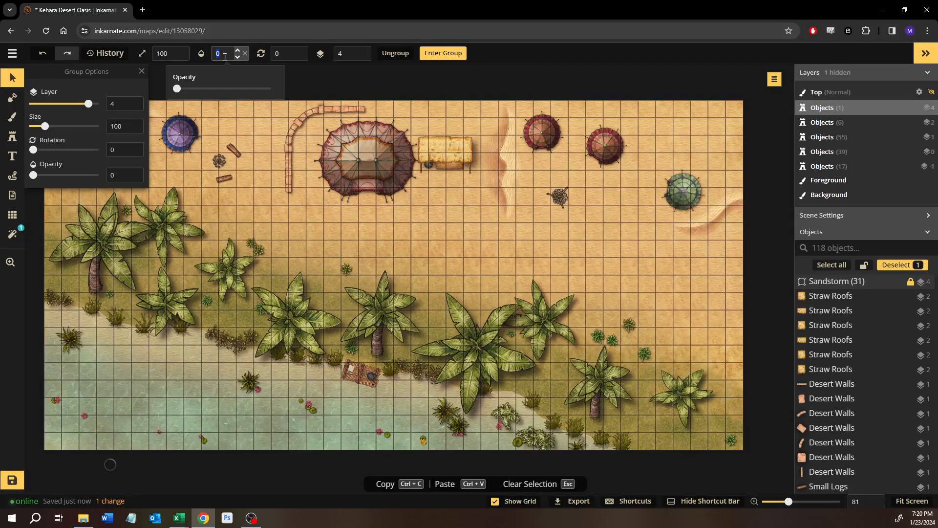
{"action": "left_click_drag", "start_coordinate": [177, 89], "coordinate": [306, 96]}
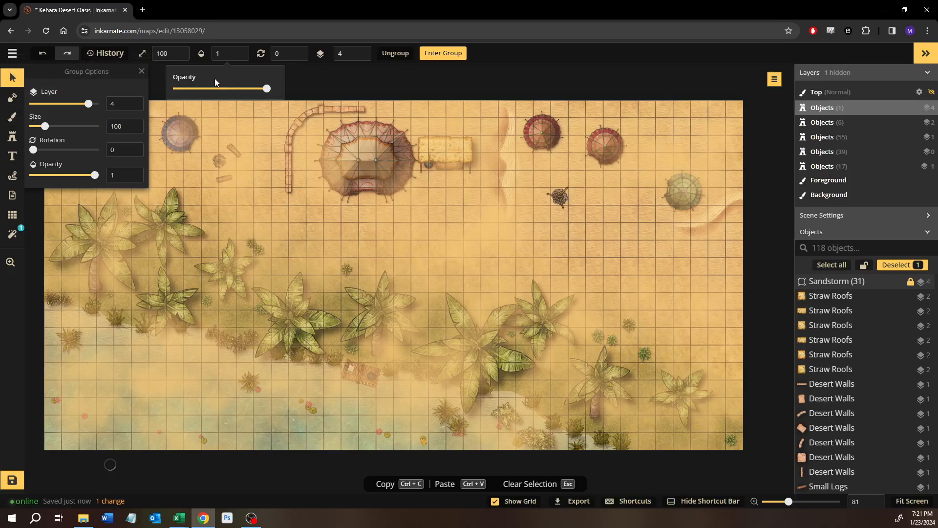
Step: Set the Sandstorm group's opacity to 0 and turn the Red Sky filter off
{"action": "left_click_drag", "start_coordinate": [268, 89], "coordinate": [130, 79]}
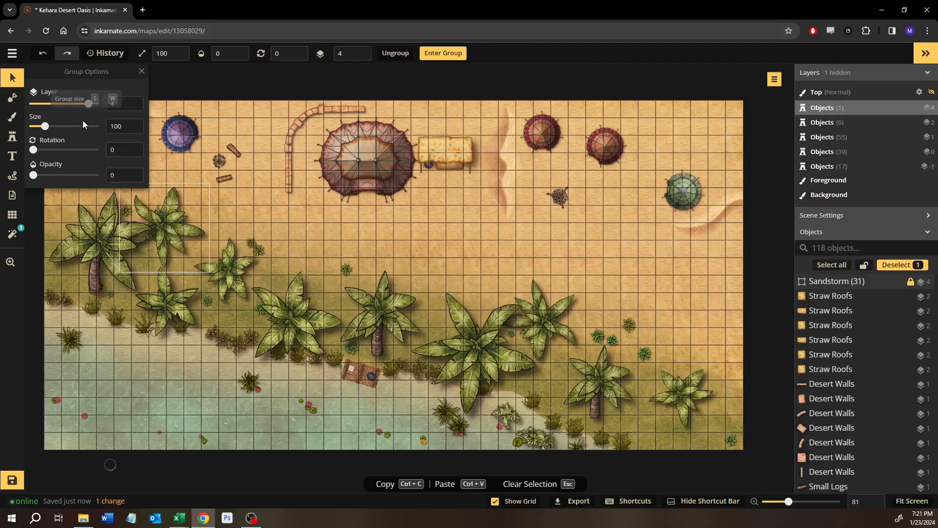
{"action": "left_click", "coordinate": [12, 233]}
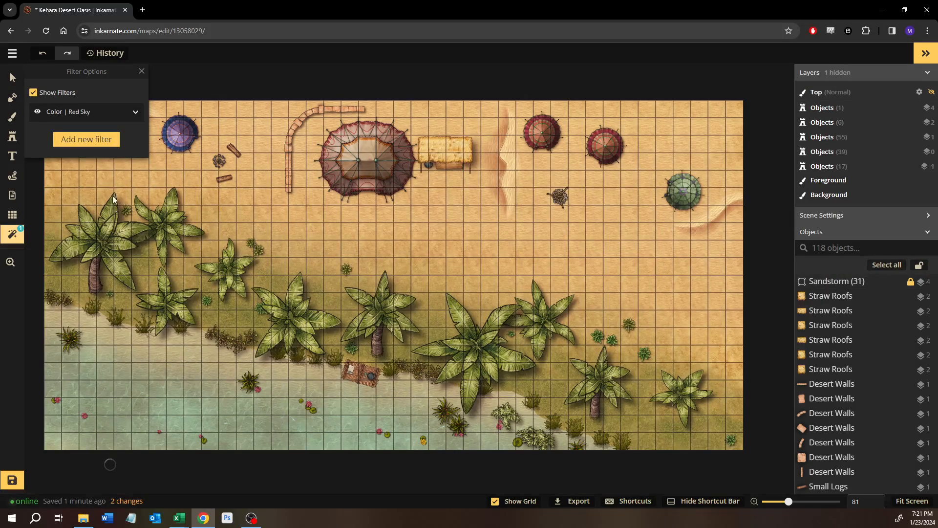
{"action": "left_click", "coordinate": [37, 113]}
{"action": "scroll", "coordinate": [422, 252], "scroll_direction": "down", "scroll_amount": 1}
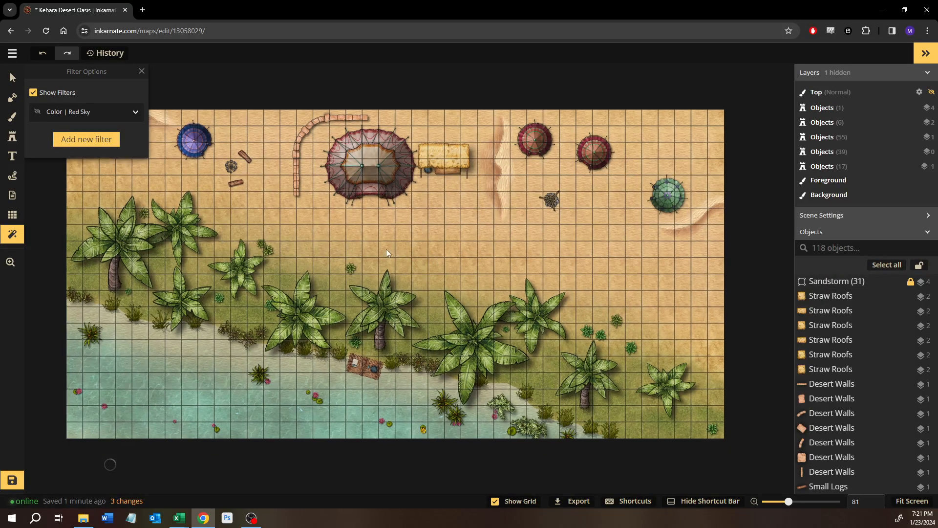
{"action": "left_click", "coordinate": [142, 71]}
{"action": "scroll", "coordinate": [146, 125], "scroll_direction": "down", "scroll_amount": 3}
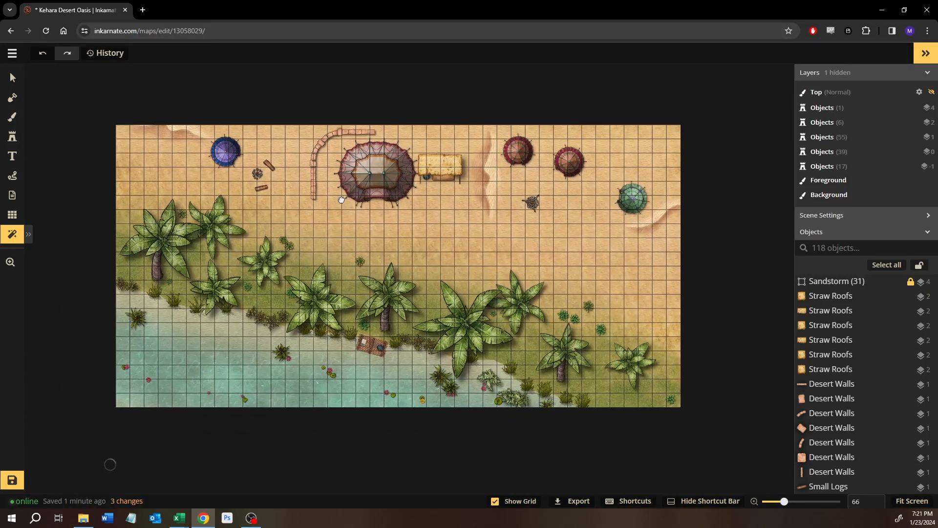
{"action": "scroll", "coordinate": [321, 215], "scroll_direction": "down", "scroll_amount": 4}
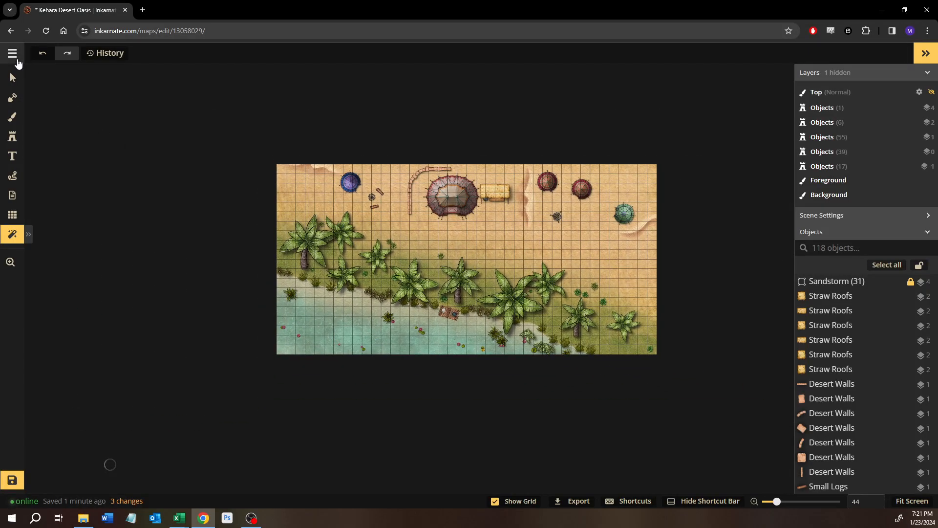
Step: Start a resized map from a grid-snapped region 80 wide and 20 high, covering the existing map and extending an equal width west
{"action": "left_click", "coordinate": [12, 54]}
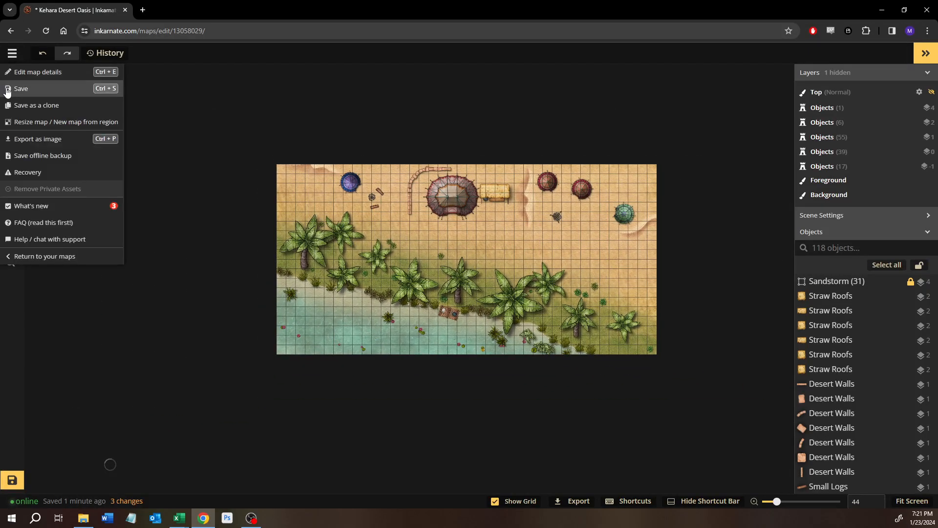
{"action": "left_click", "coordinate": [25, 123]}
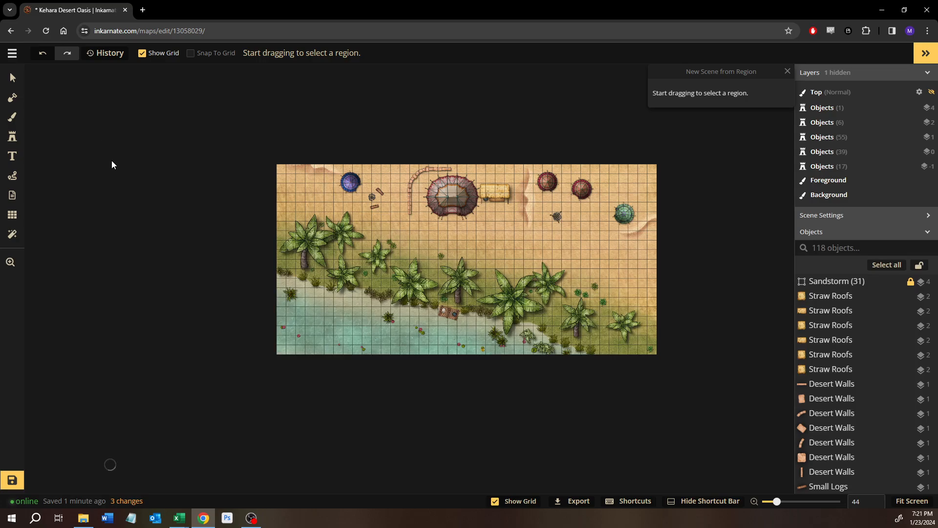
{"action": "scroll", "coordinate": [216, 178], "scroll_direction": "down", "scroll_amount": 4}
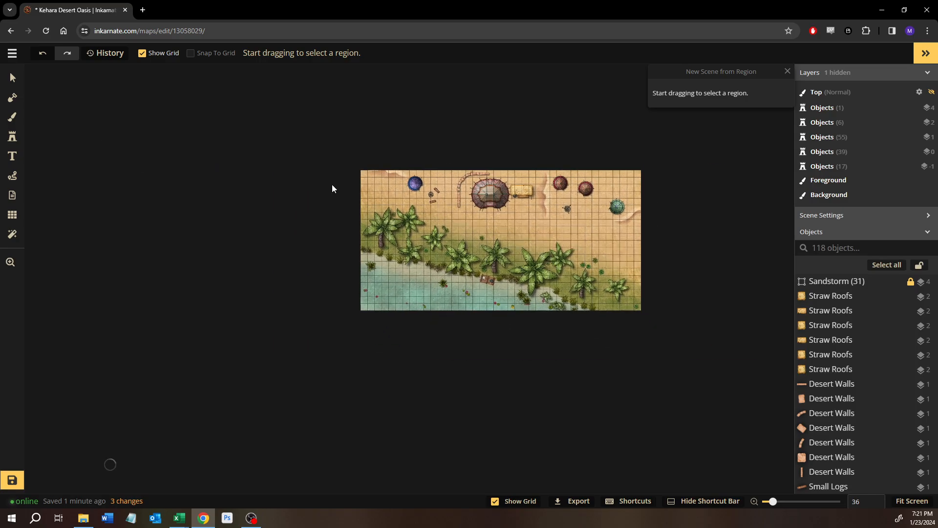
{"action": "left_click_drag", "start_coordinate": [332, 185], "coordinate": [401, 214]}
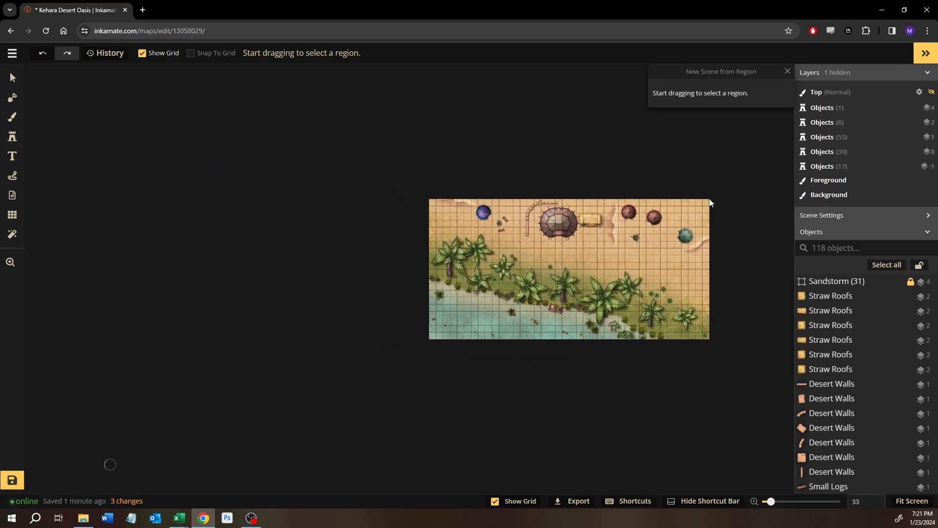
{"action": "left_click_drag", "start_coordinate": [709, 202], "coordinate": [157, 342]}
{"action": "left_click", "coordinate": [757, 90]}
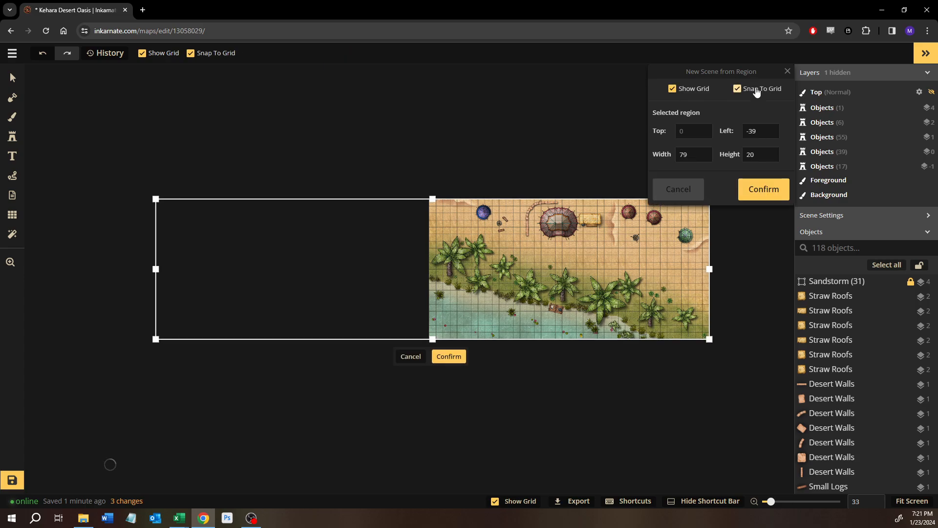
{"action": "left_click", "coordinate": [704, 152]}
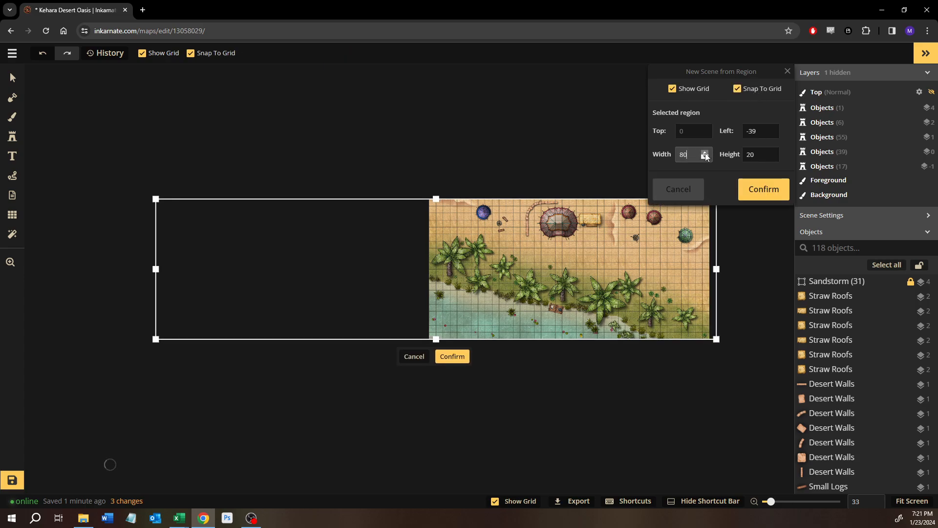
{"action": "left_click_drag", "start_coordinate": [645, 235], "coordinate": [633, 237]}
Step: Confirm the new map region without removing objects outside it, save and proceed, and acknowledge the resize notice
{"action": "left_click", "coordinate": [772, 191]}
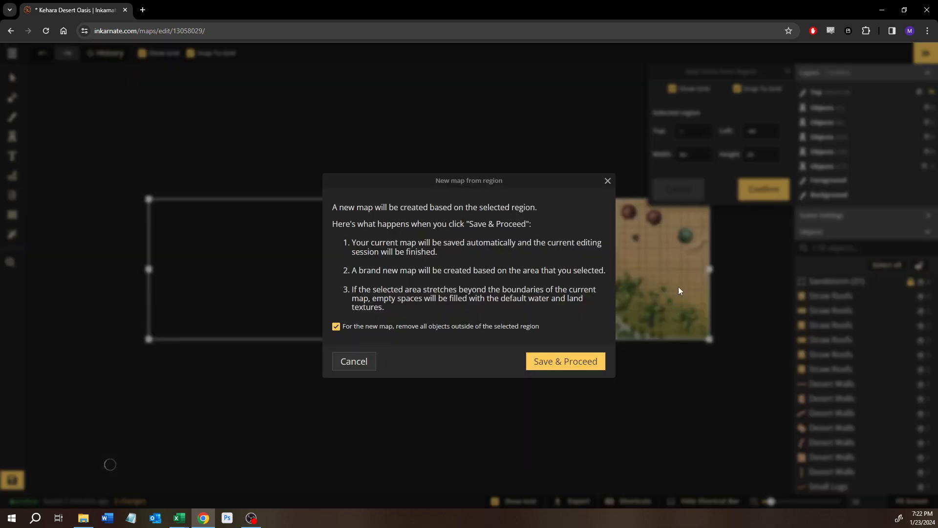
{"action": "left_click", "coordinate": [367, 327]}
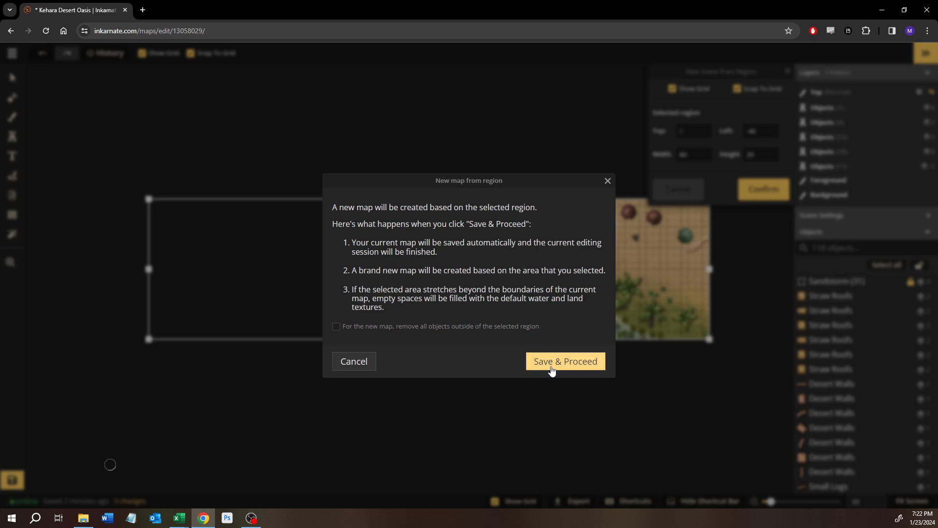
{"action": "left_click", "coordinate": [550, 367]}
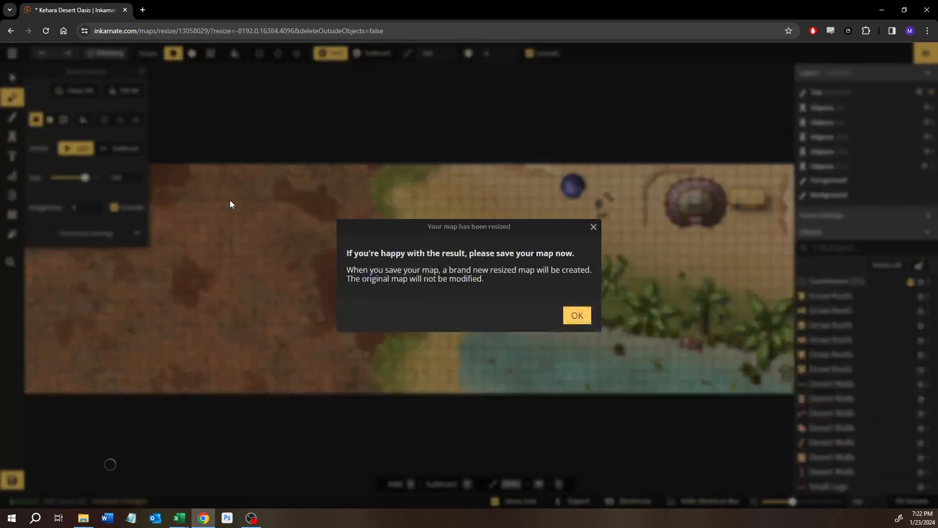
{"action": "left_click", "coordinate": [578, 315]}
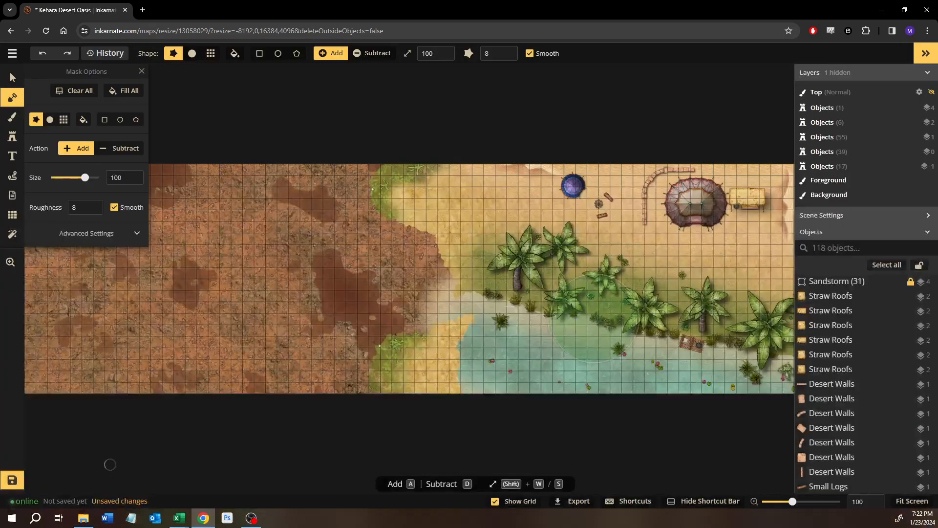
Step: Set the brush to the Foreground layer with the yellow sand texture for the new western area
{"action": "key", "text": "v"}
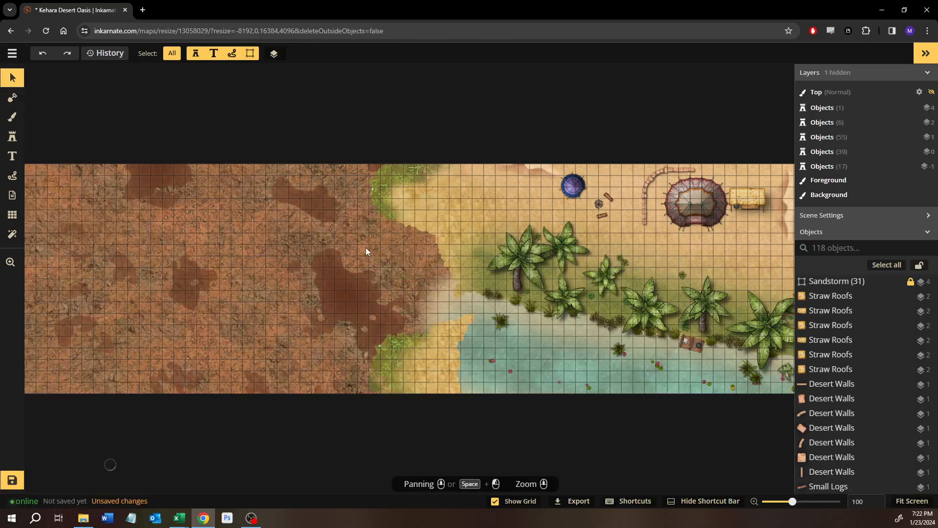
{"action": "scroll", "coordinate": [366, 246], "scroll_direction": "down", "scroll_amount": 2}
{"action": "scroll", "coordinate": [374, 253], "scroll_direction": "down", "scroll_amount": 2}
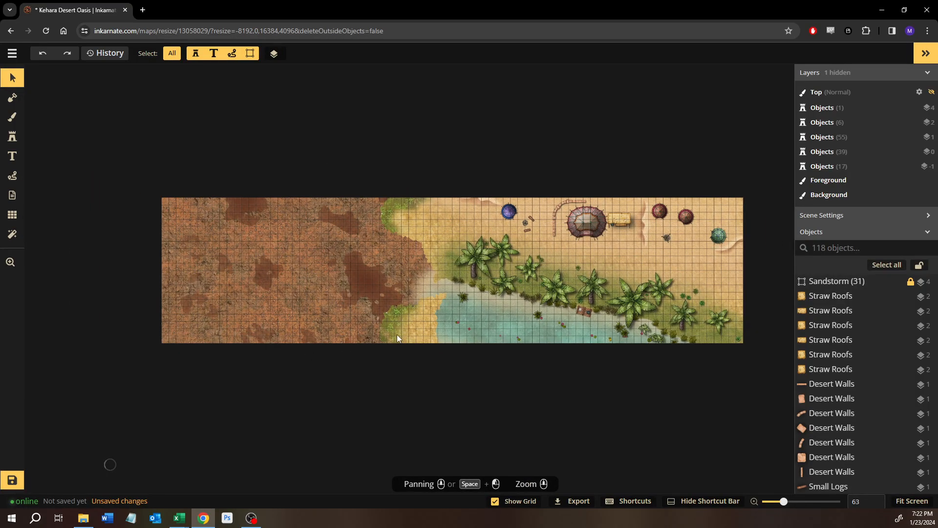
{"action": "scroll", "coordinate": [388, 251], "scroll_direction": "up", "scroll_amount": 1}
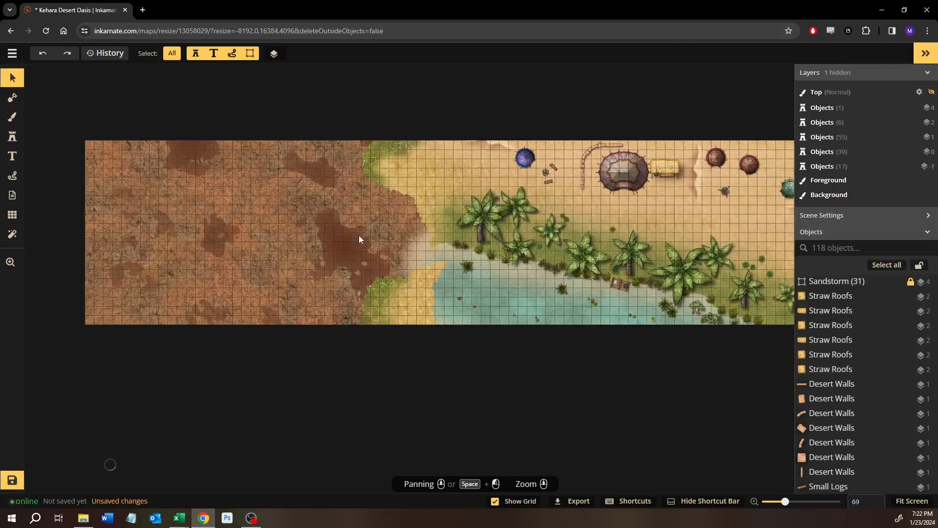
{"action": "scroll", "coordinate": [359, 235], "scroll_direction": "up", "scroll_amount": 2}
{"action": "left_click", "coordinate": [12, 116]}
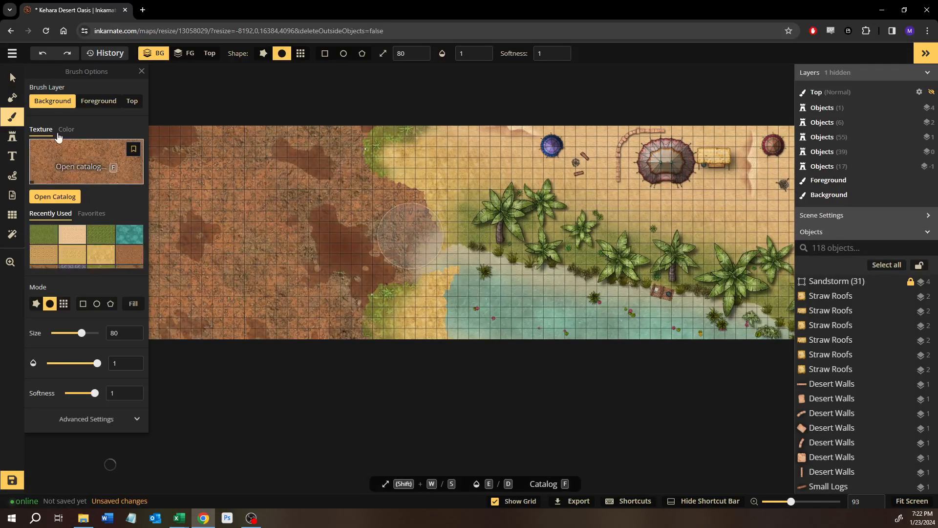
{"action": "left_click", "coordinate": [97, 103]}
{"action": "left_click_drag", "start_coordinate": [204, 166], "coordinate": [295, 211]}
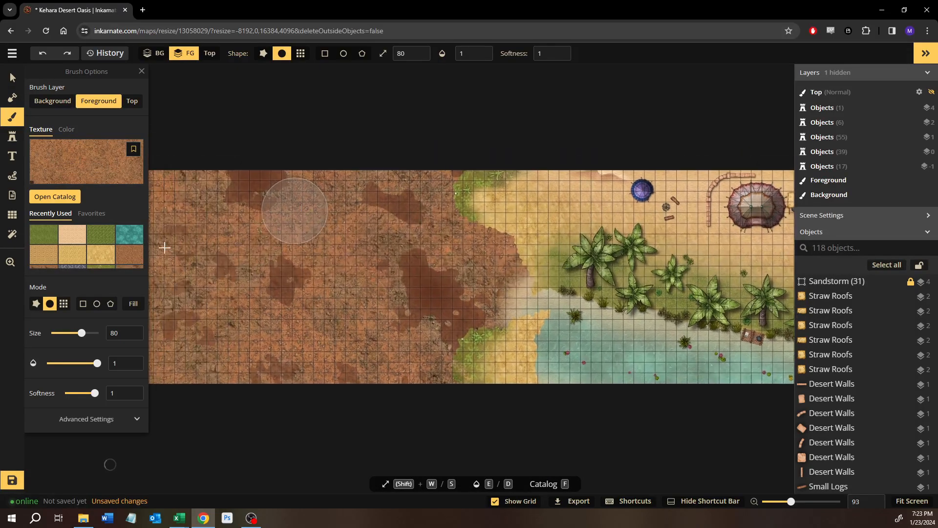
{"action": "left_click", "coordinate": [72, 254]}
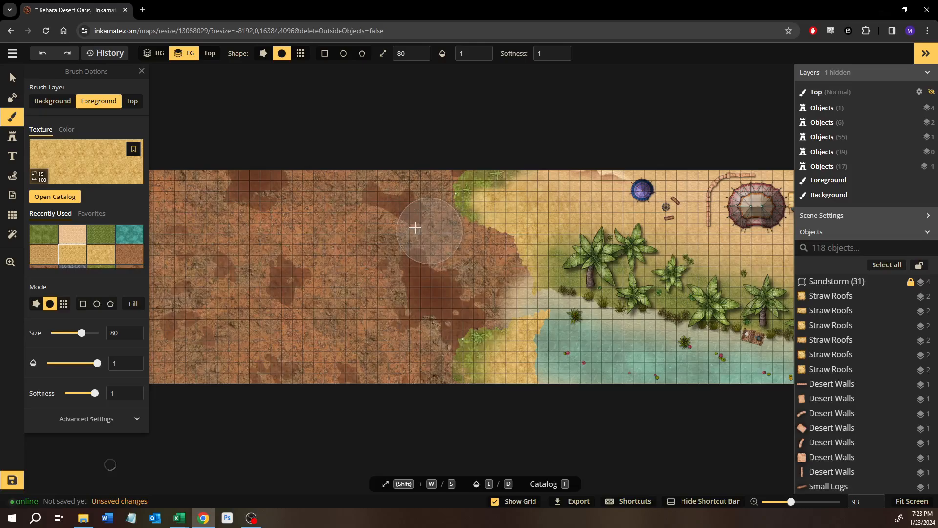
Step: Place the private pink full-map grid stamp over the original oasis area and enlarge it to size 200 to cover that half
{"action": "key", "text": "v"}
{"action": "scroll", "coordinate": [359, 210], "scroll_direction": "down", "scroll_amount": 3}
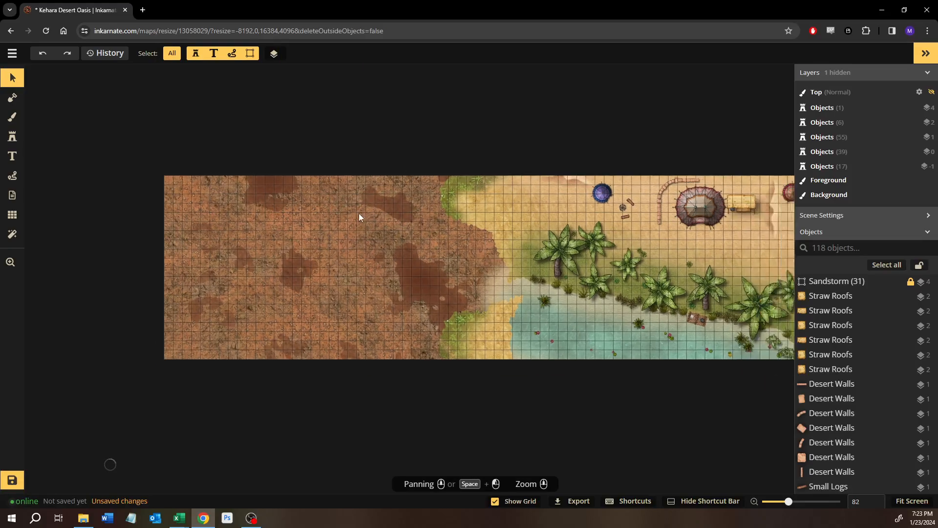
{"action": "left_click_drag", "start_coordinate": [488, 253], "coordinate": [368, 249]}
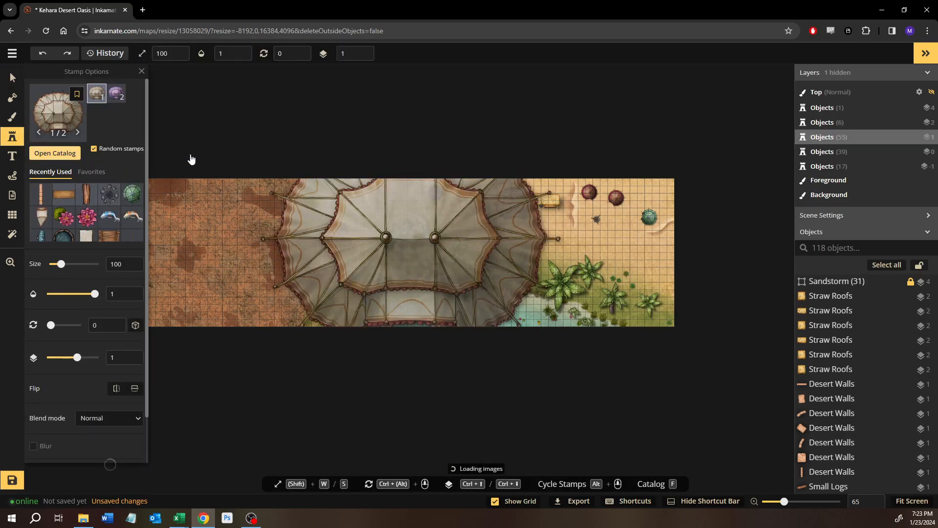
{"action": "left_click", "coordinate": [55, 152]}
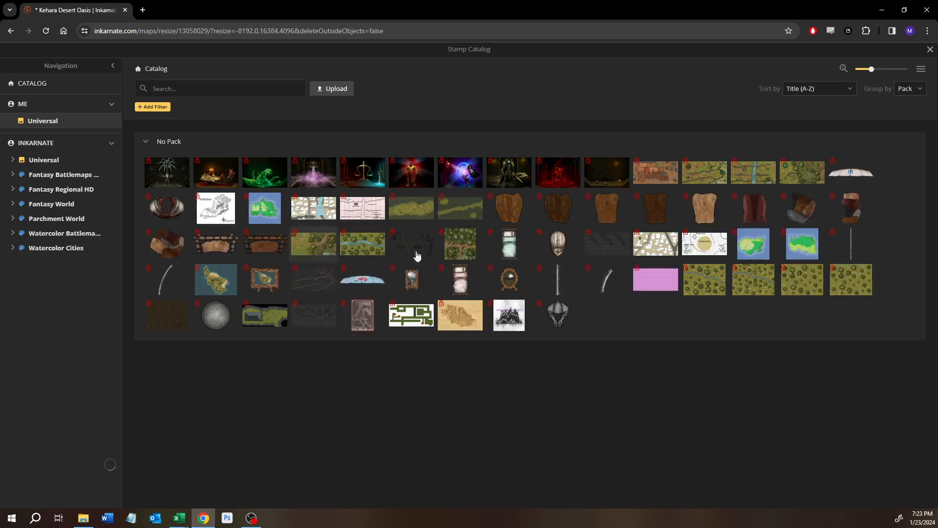
{"action": "left_click", "coordinate": [508, 241]}
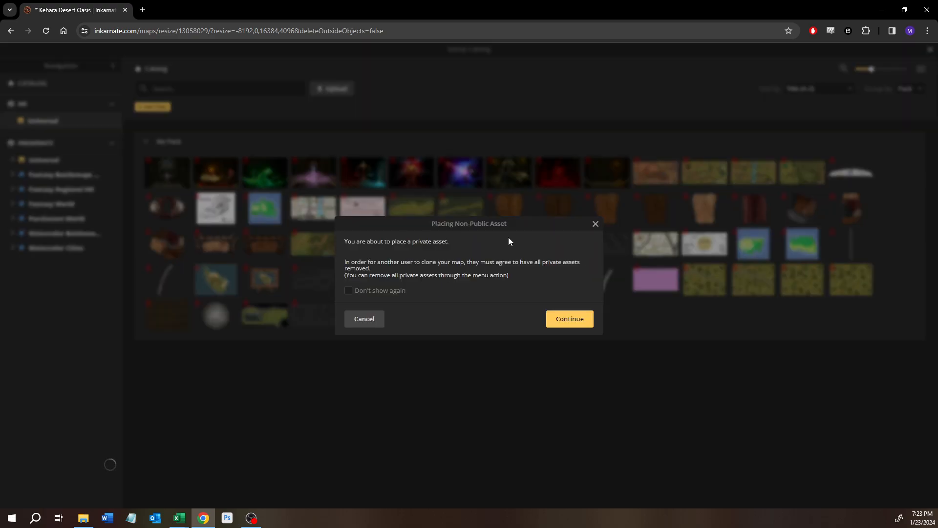
{"action": "left_click", "coordinate": [554, 319]}
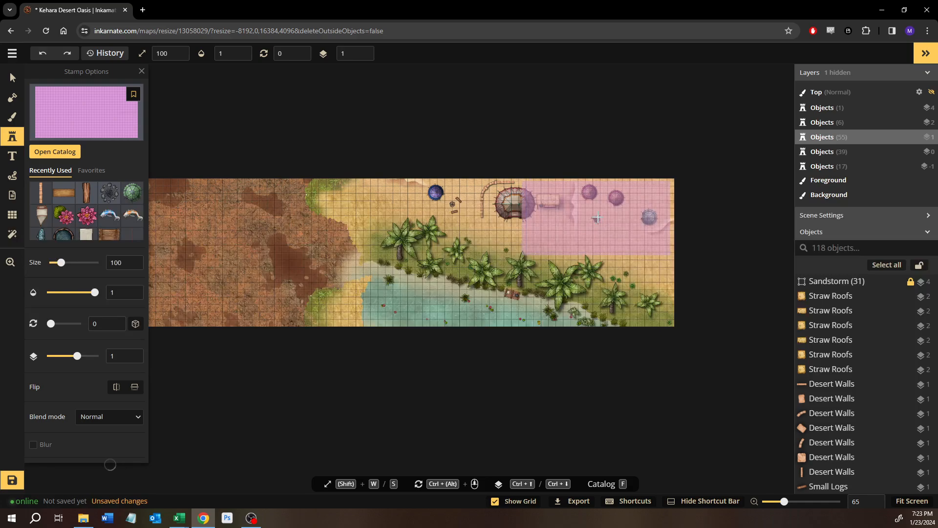
{"action": "left_click", "coordinate": [600, 215]}
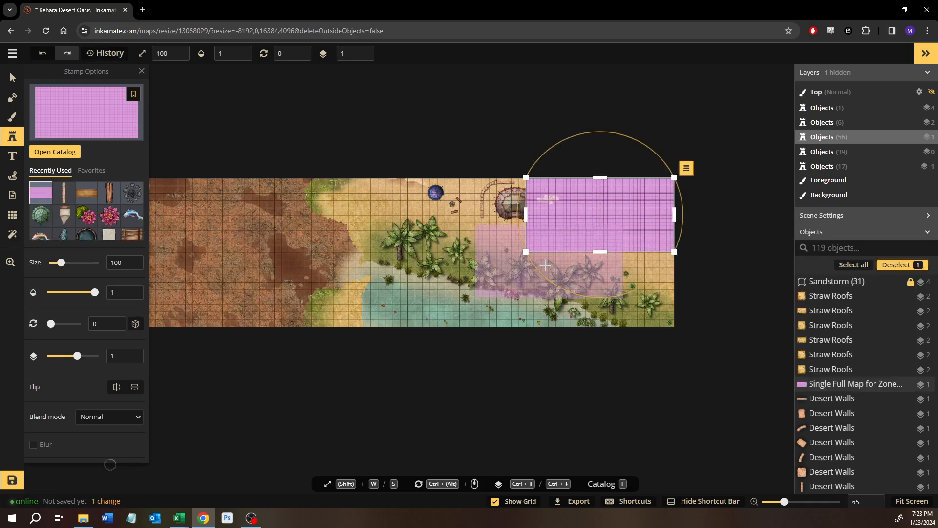
{"action": "left_click_drag", "start_coordinate": [477, 279], "coordinate": [376, 320]}
Step: Select the pink full-map stamp and lower its opacity to 0.43
{"action": "left_click", "coordinate": [12, 77]}
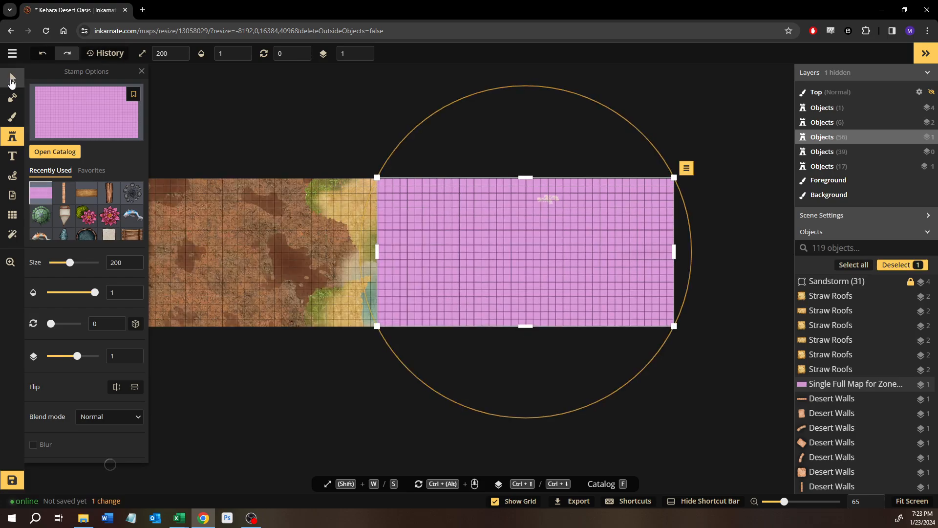
{"action": "left_click", "coordinate": [246, 94]}
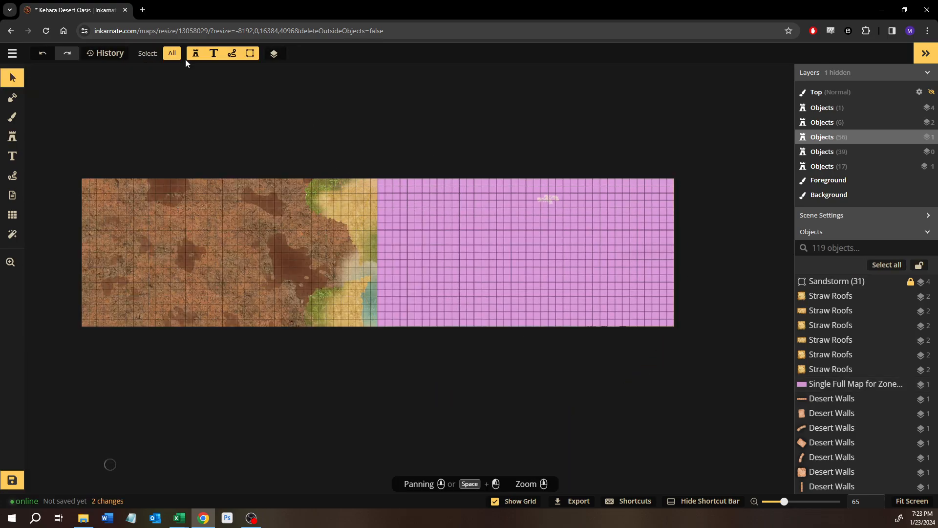
{"action": "left_click", "coordinate": [468, 230]}
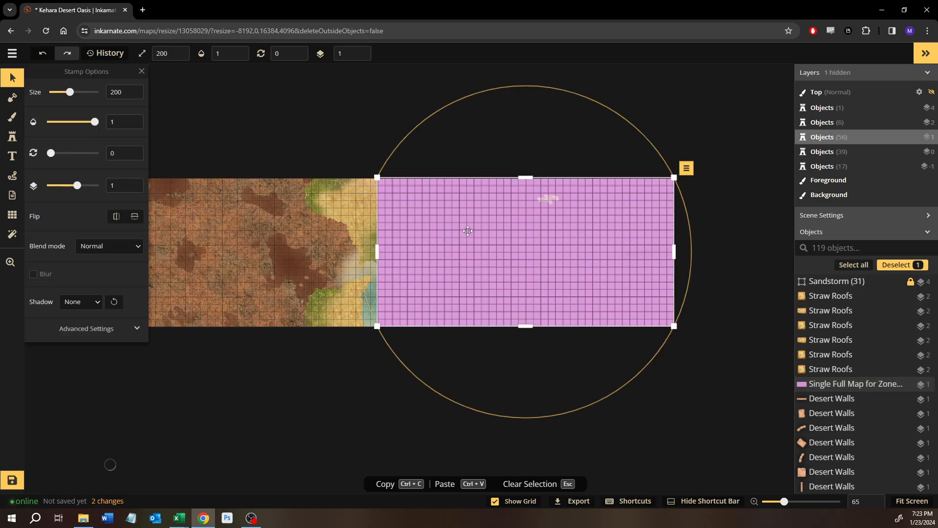
{"action": "left_click", "coordinate": [74, 122]}
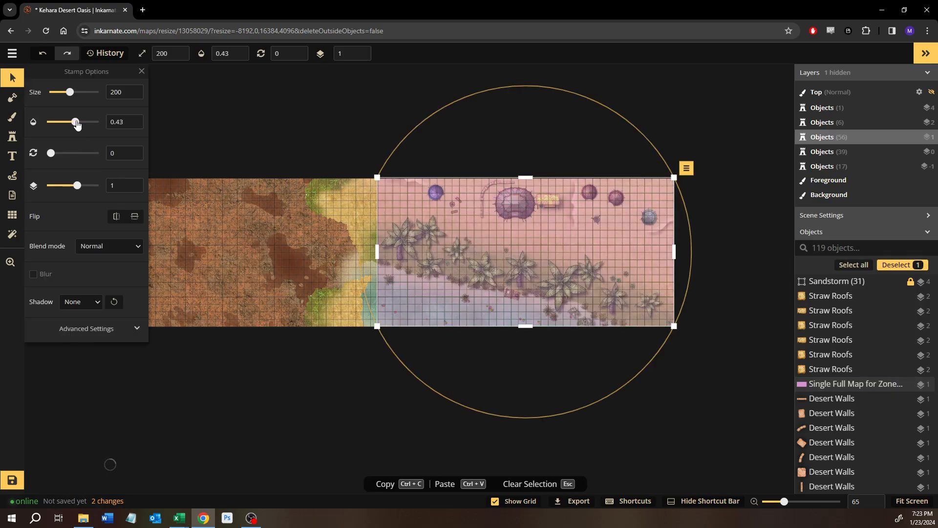
{"action": "left_click", "coordinate": [199, 161]}
Step: Paint a yellow sand patch on the new area's foreground, and add land mask at size 100 across the whole western half
{"action": "scroll", "coordinate": [196, 166], "scroll_direction": "up", "scroll_amount": 5}
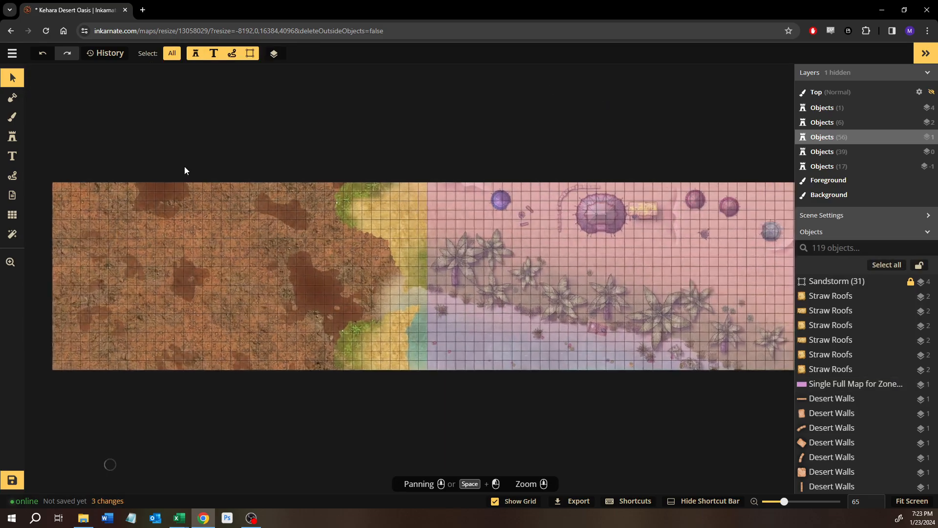
{"action": "left_click_drag", "start_coordinate": [188, 171], "coordinate": [267, 138]}
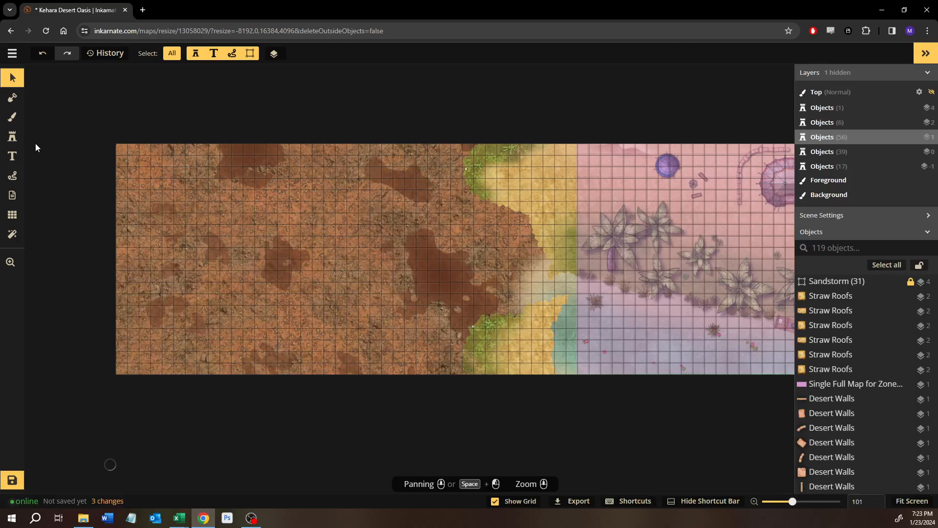
{"action": "key", "text": "b"}
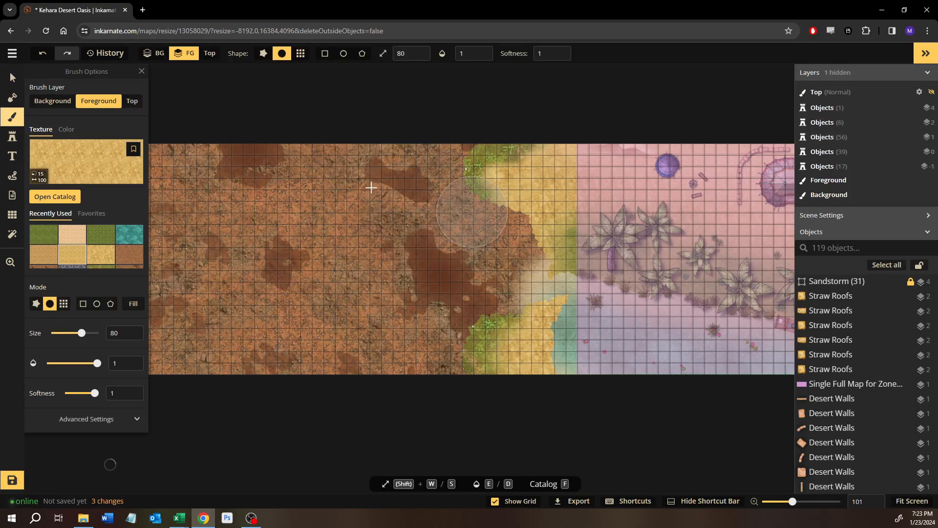
{"action": "mouse_move", "coordinate": [367, 181]}
{"action": "left_mouse_down"}
{"action": "mouse_move", "coordinate": [463, 186]}
{"action": "mouse_move", "coordinate": [408, 184]}
{"action": "left_mouse_up"}
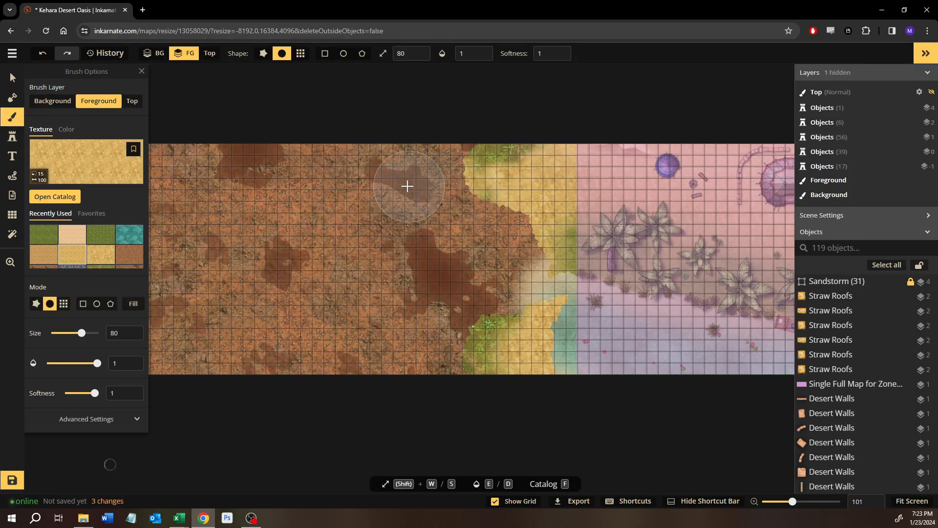
{"action": "left_click", "coordinate": [12, 97]}
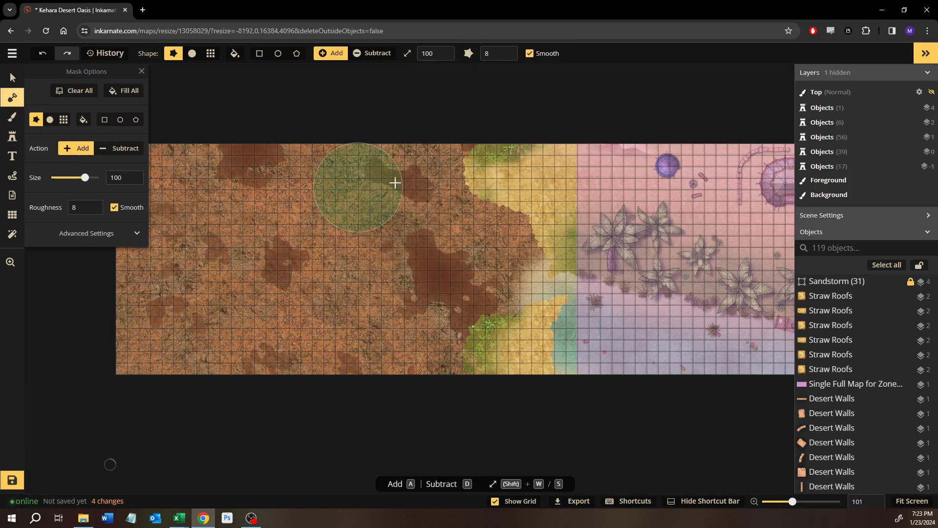
{"action": "mouse_move", "coordinate": [503, 222]}
{"action": "left_mouse_down"}
{"action": "mouse_move", "coordinate": [394, 195]}
{"action": "mouse_move", "coordinate": [285, 185]}
{"action": "mouse_move", "coordinate": [407, 178]}
{"action": "mouse_move", "coordinate": [483, 153]}
{"action": "mouse_move", "coordinate": [159, 155]}
{"action": "mouse_move", "coordinate": [134, 177]}
{"action": "mouse_move", "coordinate": [158, 358]}
{"action": "mouse_move", "coordinate": [163, 247]}
{"action": "mouse_move", "coordinate": [120, 363]}
{"action": "mouse_move", "coordinate": [142, 392]}
{"action": "mouse_move", "coordinate": [211, 161]}
{"action": "mouse_move", "coordinate": [234, 367]}
{"action": "mouse_move", "coordinate": [264, 193]}
{"action": "mouse_move", "coordinate": [285, 388]}
{"action": "mouse_move", "coordinate": [313, 235]}
{"action": "mouse_move", "coordinate": [339, 364]}
{"action": "mouse_move", "coordinate": [361, 186]}
{"action": "mouse_move", "coordinate": [374, 333]}
{"action": "mouse_move", "coordinate": [399, 342]}
{"action": "mouse_move", "coordinate": [432, 253]}
{"action": "mouse_move", "coordinate": [436, 343]}
{"action": "mouse_move", "coordinate": [471, 280]}
{"action": "mouse_move", "coordinate": [472, 316]}
{"action": "mouse_move", "coordinate": [476, 300]}
{"action": "mouse_move", "coordinate": [480, 308]}
{"action": "mouse_move", "coordinate": [469, 349]}
{"action": "mouse_move", "coordinate": [496, 319]}
{"action": "left_mouse_up"}
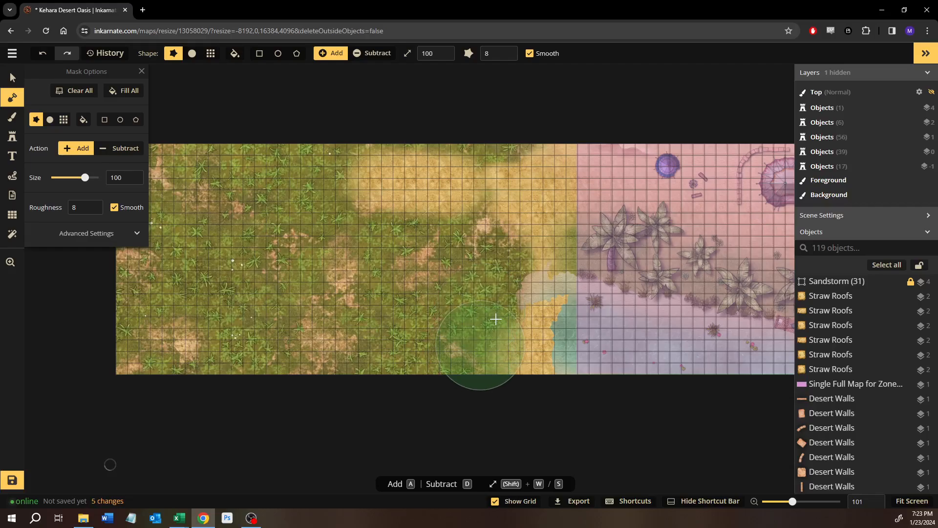
Step: Paint the yellow sand texture over the whole new western half on the foreground with a round brush at size 80
{"action": "left_click", "coordinate": [113, 149]}
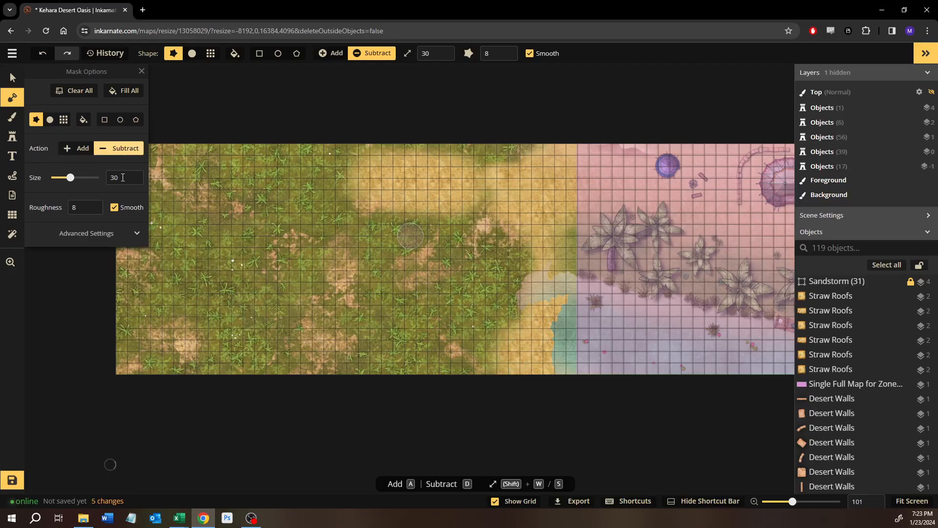
{"action": "left_click", "coordinate": [13, 118]}
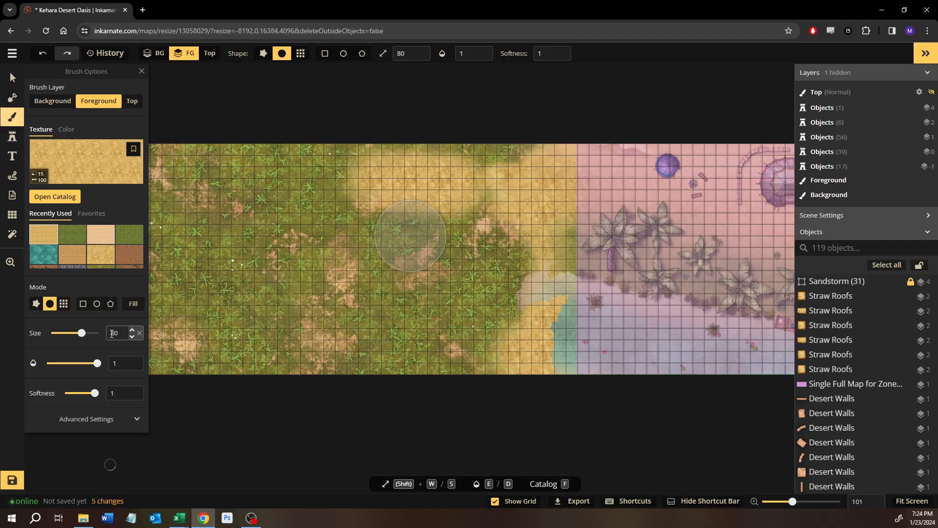
{"action": "left_click", "coordinate": [104, 418]}
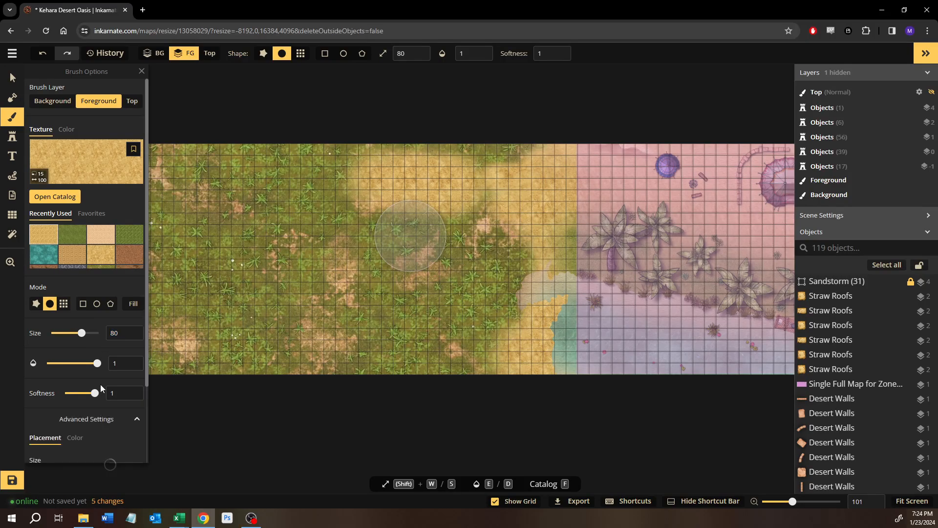
{"action": "scroll", "coordinate": [85, 431], "scroll_direction": "down", "scroll_amount": 2}
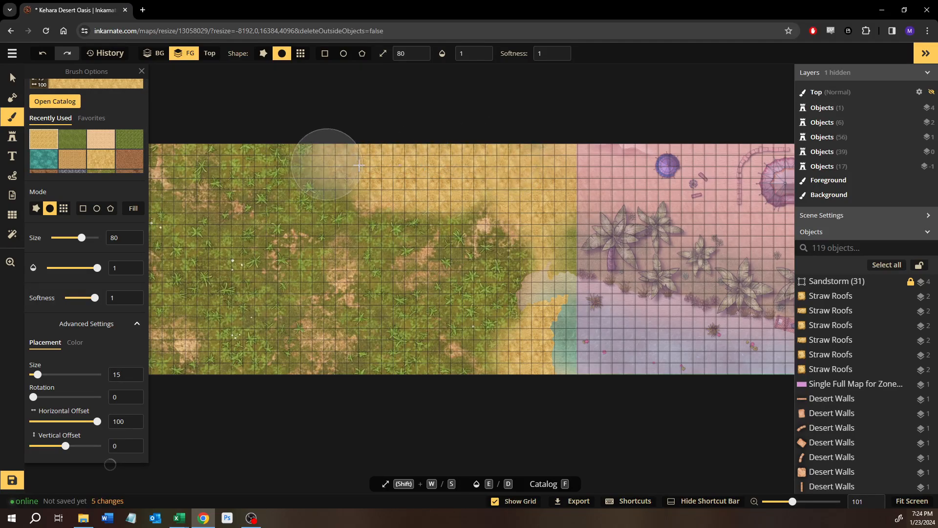
{"action": "mouse_move", "coordinate": [359, 166]}
{"action": "left_mouse_down"}
{"action": "mouse_move", "coordinate": [123, 147]}
{"action": "mouse_move", "coordinate": [357, 204]}
{"action": "mouse_move", "coordinate": [332, 199]}
{"action": "mouse_move", "coordinate": [388, 222]}
{"action": "mouse_move", "coordinate": [412, 212]}
{"action": "mouse_move", "coordinate": [472, 221]}
{"action": "mouse_move", "coordinate": [513, 255]}
{"action": "mouse_move", "coordinate": [433, 285]}
{"action": "mouse_move", "coordinate": [244, 283]}
{"action": "mouse_move", "coordinate": [191, 269]}
{"action": "mouse_move", "coordinate": [160, 247]}
{"action": "mouse_move", "coordinate": [186, 225]}
{"action": "mouse_move", "coordinate": [82, 242]}
{"action": "mouse_move", "coordinate": [245, 267]}
{"action": "mouse_move", "coordinate": [419, 250]}
{"action": "mouse_move", "coordinate": [389, 249]}
{"action": "mouse_move", "coordinate": [402, 210]}
{"action": "mouse_move", "coordinate": [454, 250]}
{"action": "mouse_move", "coordinate": [510, 250]}
{"action": "mouse_move", "coordinate": [535, 234]}
{"action": "mouse_move", "coordinate": [534, 141]}
{"action": "mouse_move", "coordinate": [543, 282]}
{"action": "mouse_move", "coordinate": [516, 353]}
{"action": "mouse_move", "coordinate": [487, 388]}
{"action": "mouse_move", "coordinate": [450, 333]}
{"action": "mouse_move", "coordinate": [436, 349]}
{"action": "mouse_move", "coordinate": [484, 312]}
{"action": "mouse_move", "coordinate": [476, 326]}
{"action": "mouse_move", "coordinate": [389, 345]}
{"action": "mouse_move", "coordinate": [391, 332]}
{"action": "mouse_move", "coordinate": [374, 341]}
{"action": "mouse_move", "coordinate": [372, 305]}
{"action": "mouse_move", "coordinate": [316, 296]}
{"action": "mouse_move", "coordinate": [286, 270]}
{"action": "mouse_move", "coordinate": [152, 282]}
{"action": "mouse_move", "coordinate": [144, 377]}
{"action": "mouse_move", "coordinate": [199, 391]}
{"action": "mouse_move", "coordinate": [209, 379]}
{"action": "mouse_move", "coordinate": [303, 372]}
{"action": "left_mouse_up"}
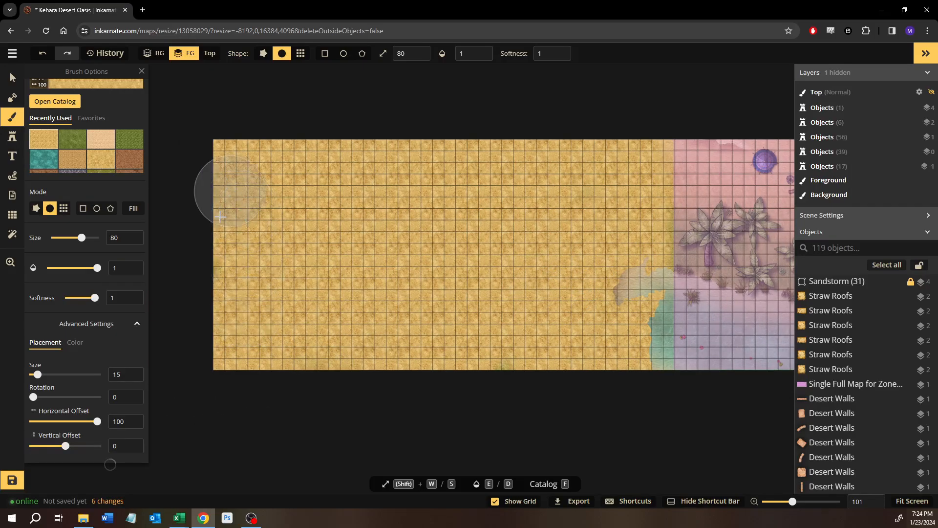
{"action": "left_click_drag", "start_coordinate": [220, 216], "coordinate": [226, 260]}
{"action": "left_click_drag", "start_coordinate": [386, 255], "coordinate": [71, 260]}
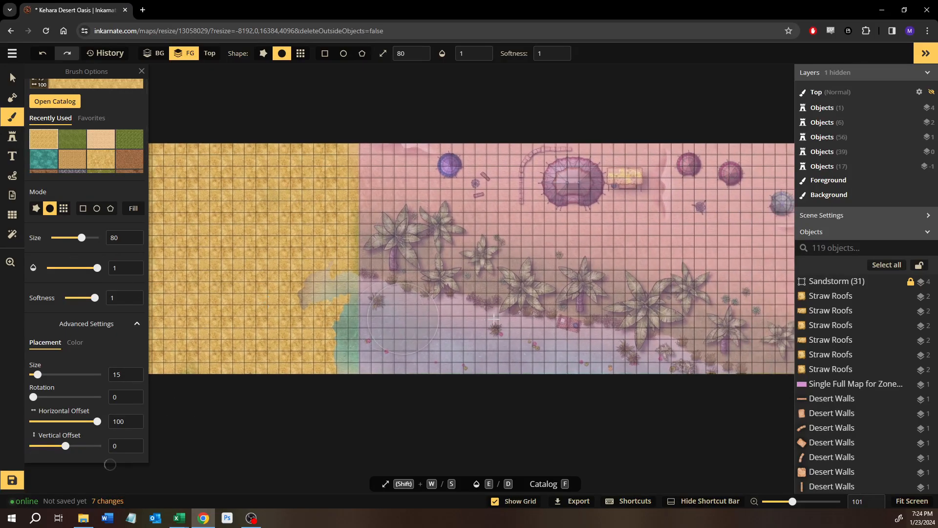
Step: Subtract a curved channel from the land mask with a round brush at size 30, from the existing lake shore to the western map edge
{"action": "left_click", "coordinate": [3, 101]}
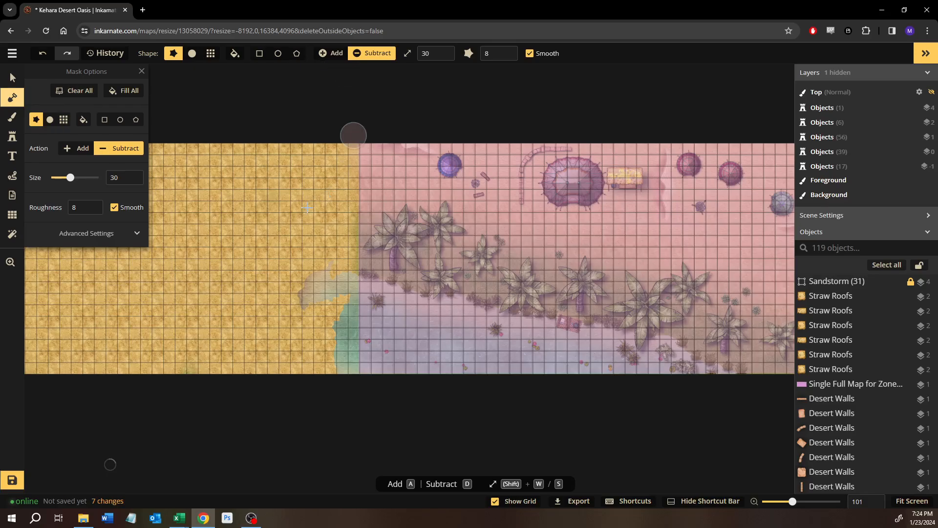
{"action": "left_click_drag", "start_coordinate": [284, 242], "coordinate": [499, 216]}
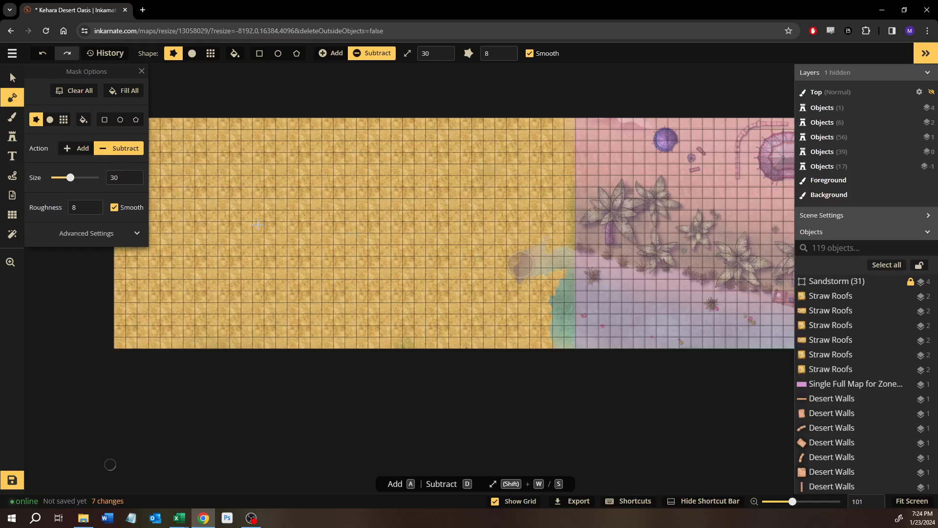
{"action": "left_click", "coordinate": [50, 120]}
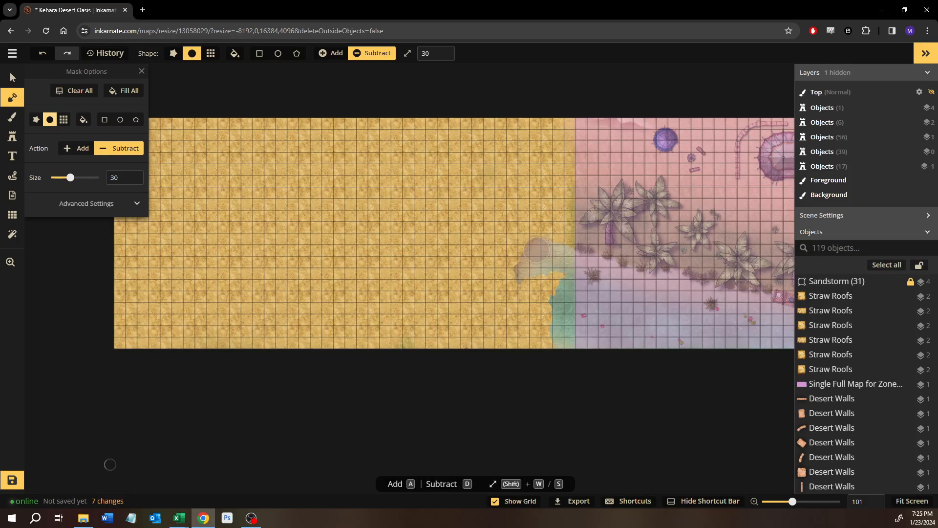
{"action": "mouse_move", "coordinate": [536, 250]}
{"action": "left_mouse_down"}
{"action": "mouse_move", "coordinate": [388, 223]}
{"action": "mouse_move", "coordinate": [251, 242]}
{"action": "left_mouse_up"}
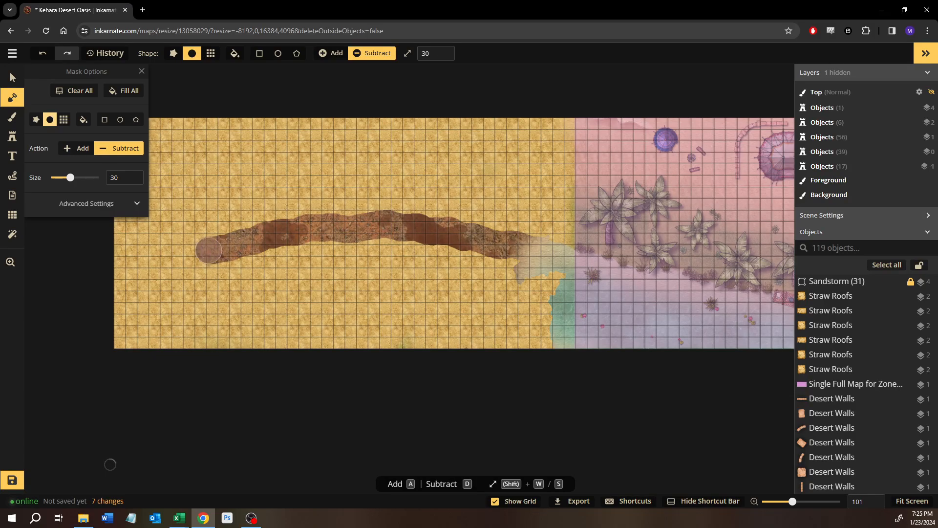
{"action": "mouse_move", "coordinate": [200, 251]}
{"action": "left_mouse_down"}
{"action": "mouse_move", "coordinate": [100, 296]}
{"action": "mouse_move", "coordinate": [96, 310]}
{"action": "left_mouse_up"}
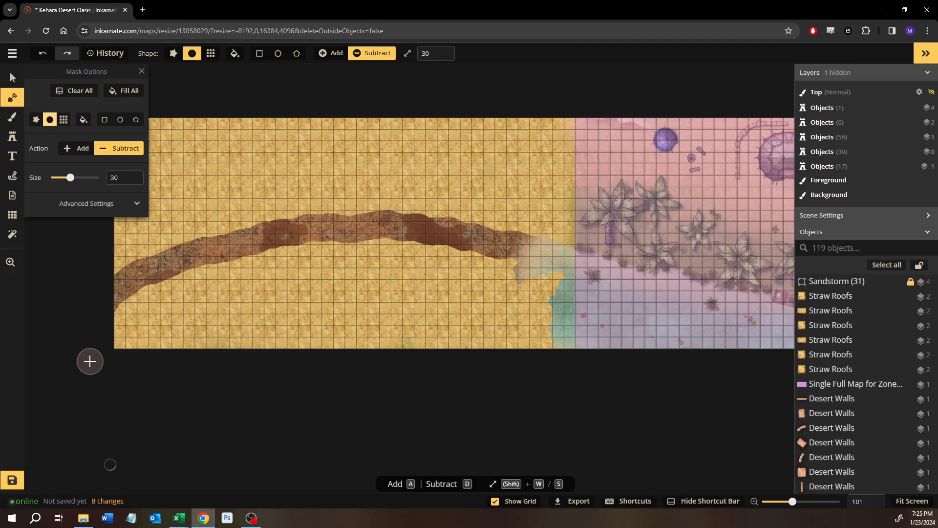
Step: Add land mask at size 100 over the channel's western end, and recut that end on a shallower curve at size 30
{"action": "left_click", "coordinate": [77, 149]}
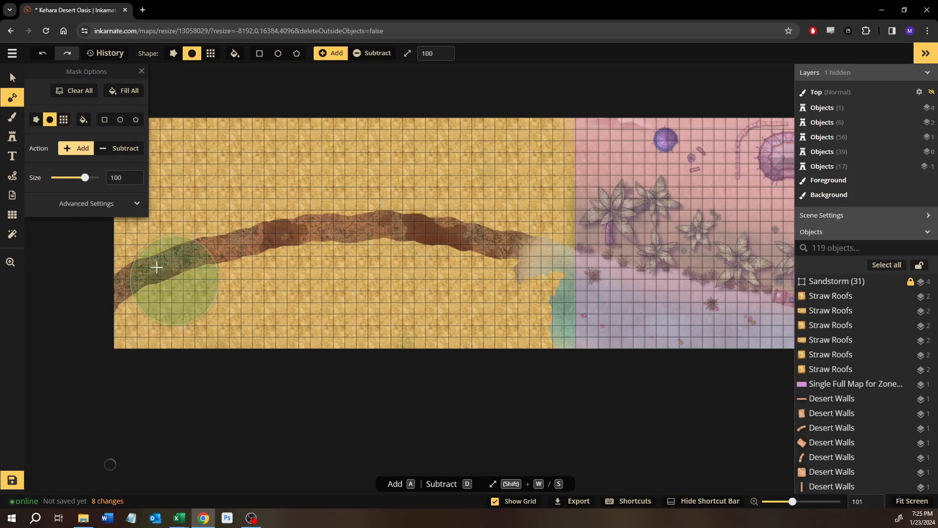
{"action": "mouse_move", "coordinate": [156, 267]}
{"action": "left_mouse_down"}
{"action": "mouse_move", "coordinate": [95, 273]}
{"action": "mouse_move", "coordinate": [168, 256]}
{"action": "mouse_move", "coordinate": [153, 278]}
{"action": "left_mouse_up"}
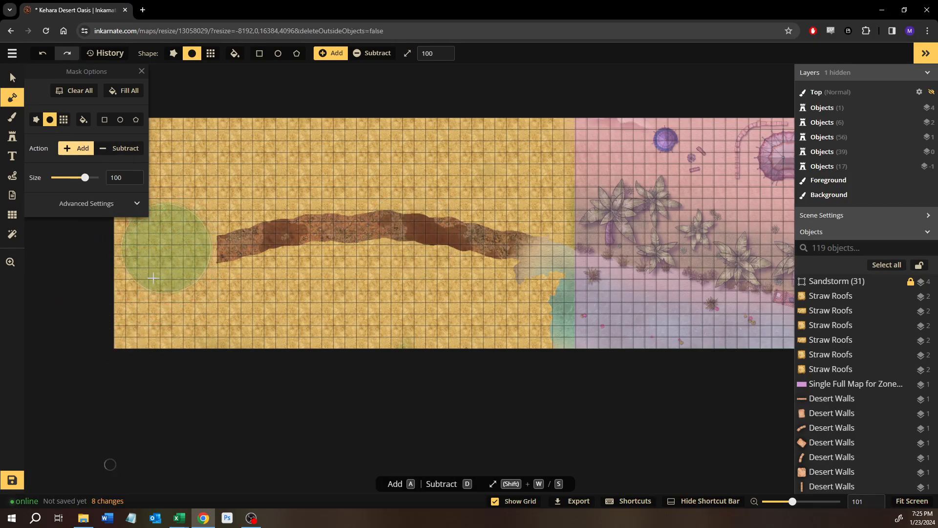
{"action": "left_click", "coordinate": [122, 148]}
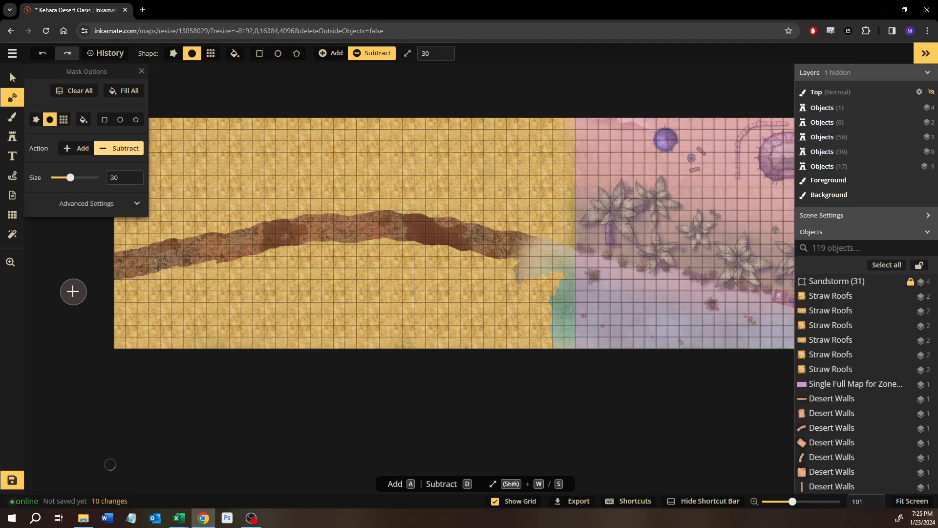
Step: Subtract all remaining land mask south of the channel, from the existing lake to the western map edge
{"action": "mouse_move", "coordinate": [533, 291]}
{"action": "left_mouse_down"}
{"action": "mouse_move", "coordinate": [556, 277]}
{"action": "mouse_move", "coordinate": [517, 329]}
{"action": "mouse_move", "coordinate": [542, 302]}
{"action": "mouse_move", "coordinate": [537, 339]}
{"action": "mouse_move", "coordinate": [547, 320]}
{"action": "left_mouse_up"}
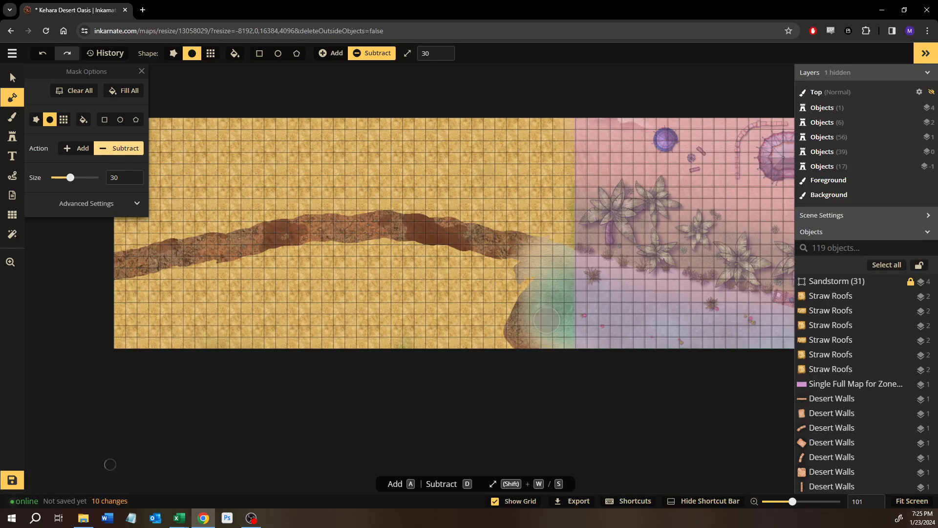
{"action": "mouse_move", "coordinate": [500, 288]}
{"action": "left_mouse_down"}
{"action": "mouse_move", "coordinate": [500, 357]}
{"action": "mouse_move", "coordinate": [501, 328]}
{"action": "mouse_move", "coordinate": [479, 267]}
{"action": "mouse_move", "coordinate": [471, 321]}
{"action": "mouse_move", "coordinate": [449, 257]}
{"action": "mouse_move", "coordinate": [442, 354]}
{"action": "mouse_move", "coordinate": [421, 250]}
{"action": "mouse_move", "coordinate": [426, 310]}
{"action": "left_mouse_up"}
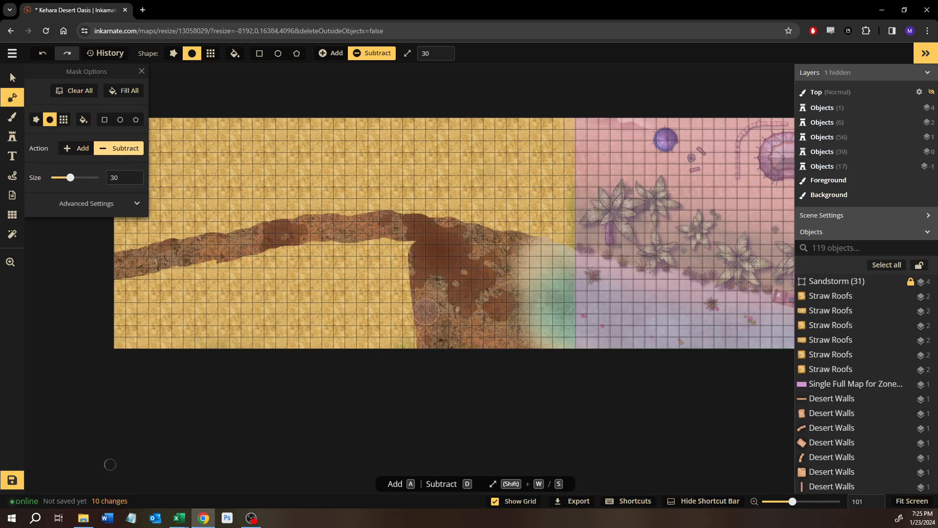
{"action": "mouse_move", "coordinate": [370, 244]}
{"action": "left_mouse_down"}
{"action": "mouse_move", "coordinate": [276, 249]}
{"action": "mouse_move", "coordinate": [136, 280]}
{"action": "mouse_move", "coordinate": [108, 299]}
{"action": "mouse_move", "coordinate": [215, 277]}
{"action": "mouse_move", "coordinate": [400, 265]}
{"action": "left_mouse_up"}
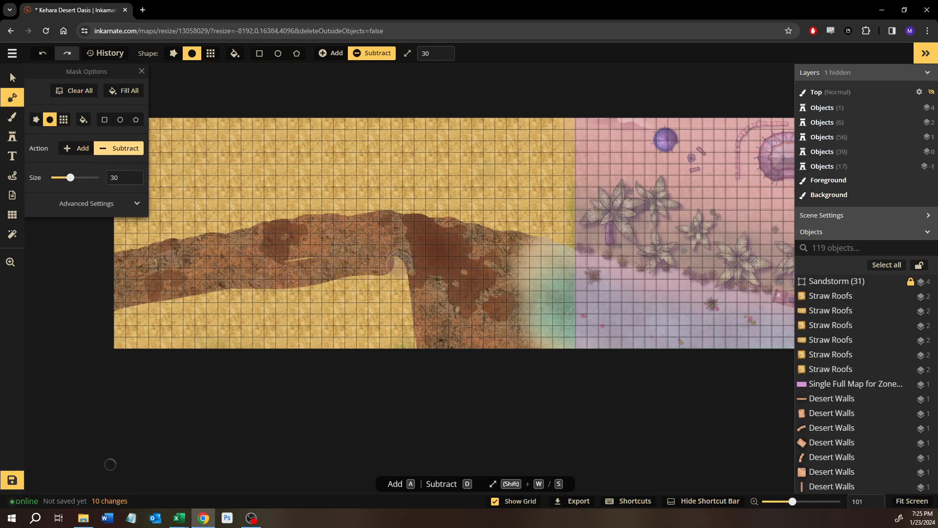
{"action": "mouse_move", "coordinate": [248, 280]}
{"action": "left_mouse_down"}
{"action": "mouse_move", "coordinate": [114, 349]}
{"action": "mouse_move", "coordinate": [133, 334]}
{"action": "mouse_move", "coordinate": [139, 363]}
{"action": "mouse_move", "coordinate": [162, 333]}
{"action": "mouse_move", "coordinate": [177, 351]}
{"action": "mouse_move", "coordinate": [216, 291]}
{"action": "mouse_move", "coordinate": [259, 276]}
{"action": "mouse_move", "coordinate": [243, 369]}
{"action": "mouse_move", "coordinate": [277, 351]}
{"action": "mouse_move", "coordinate": [296, 369]}
{"action": "mouse_move", "coordinate": [351, 280]}
{"action": "mouse_move", "coordinate": [380, 268]}
{"action": "mouse_move", "coordinate": [363, 333]}
{"action": "mouse_move", "coordinate": [392, 340]}
{"action": "mouse_move", "coordinate": [397, 379]}
{"action": "mouse_move", "coordinate": [407, 378]}
{"action": "mouse_move", "coordinate": [410, 443]}
{"action": "left_mouse_up"}
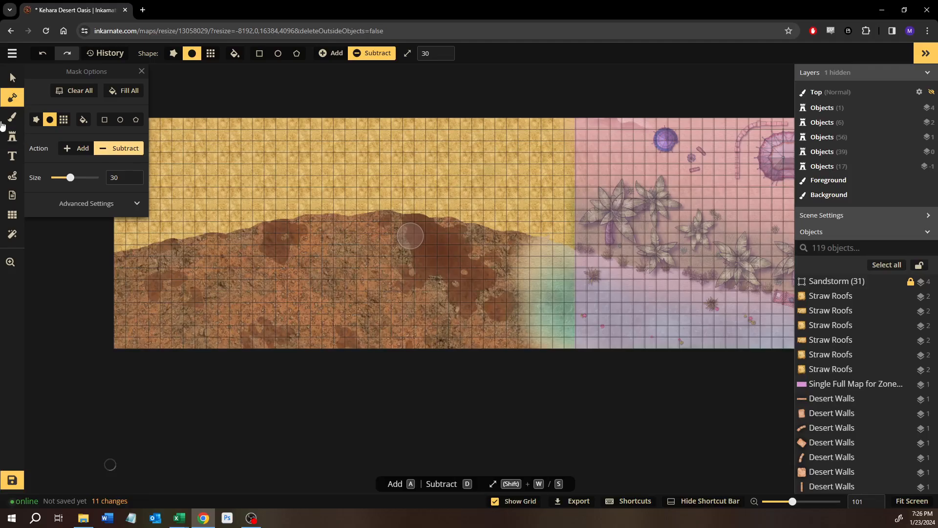
Step: Try two other recently used sand textures on the Foreground brush
{"action": "key", "text": "b"}
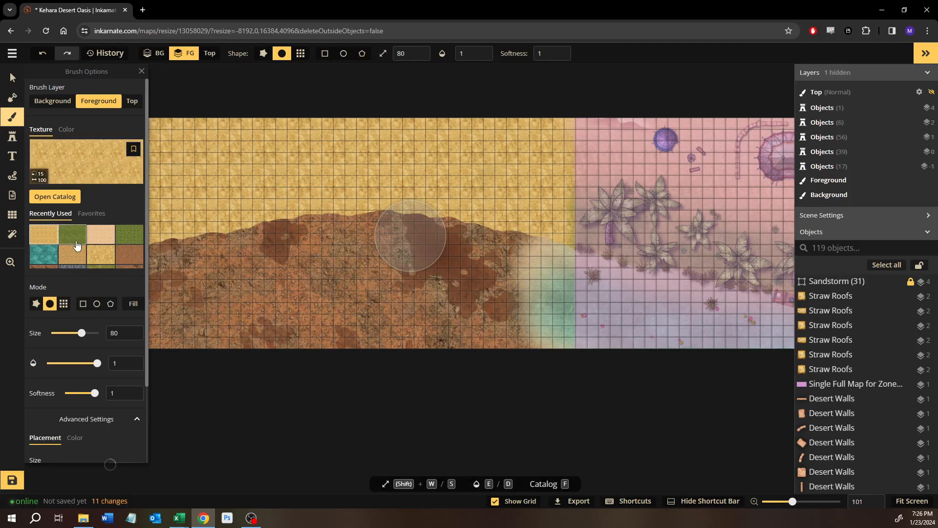
{"action": "left_click", "coordinate": [97, 259]}
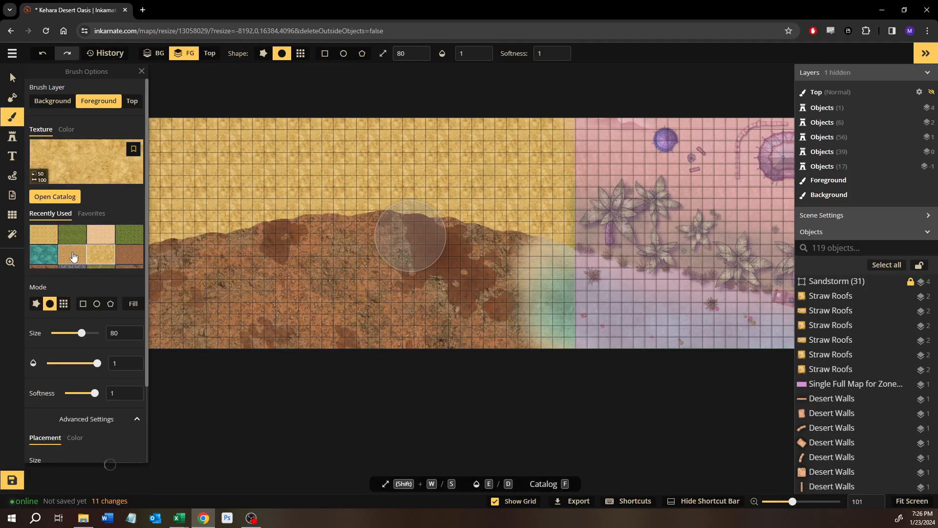
{"action": "left_click", "coordinate": [73, 256]}
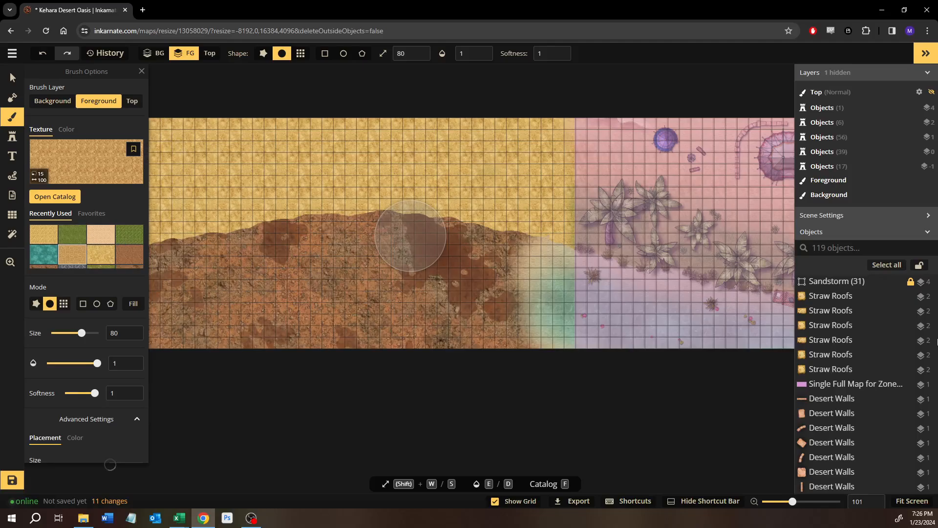
Step: Select the pink full-map stamp over the original oasis and set its opacity to 0
{"action": "left_click", "coordinate": [863, 386]}
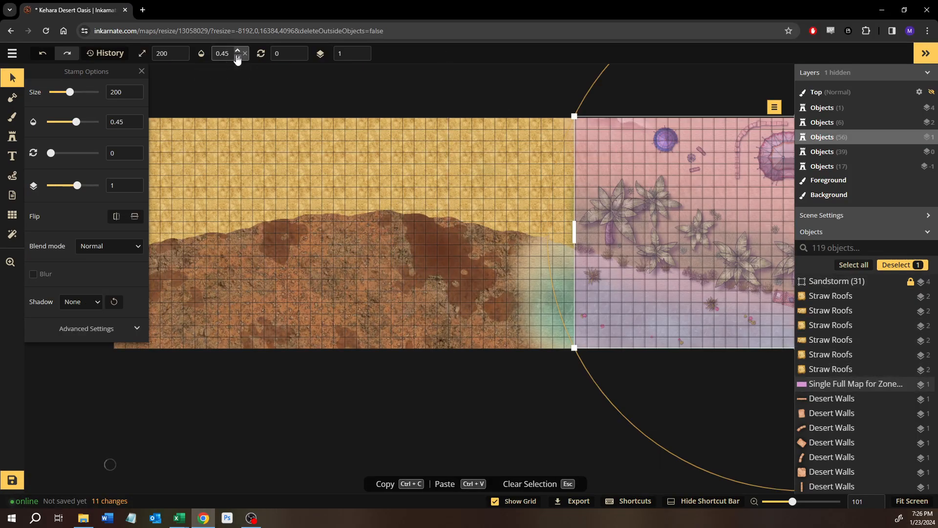
{"action": "scroll", "coordinate": [237, 59], "scroll_direction": "down", "scroll_amount": 20}
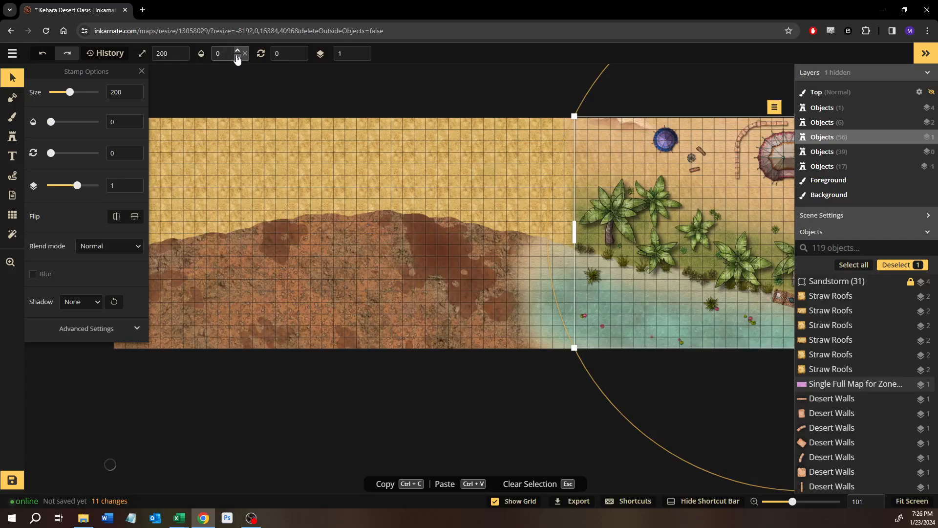
{"action": "scroll", "coordinate": [720, 127], "scroll_direction": "up", "scroll_amount": 6}
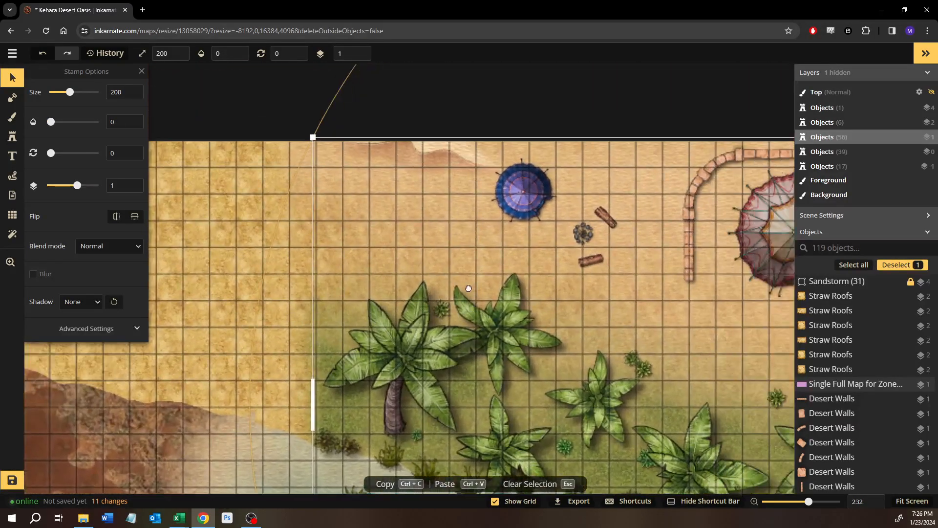
{"action": "left_click_drag", "start_coordinate": [468, 288], "coordinate": [414, 319]}
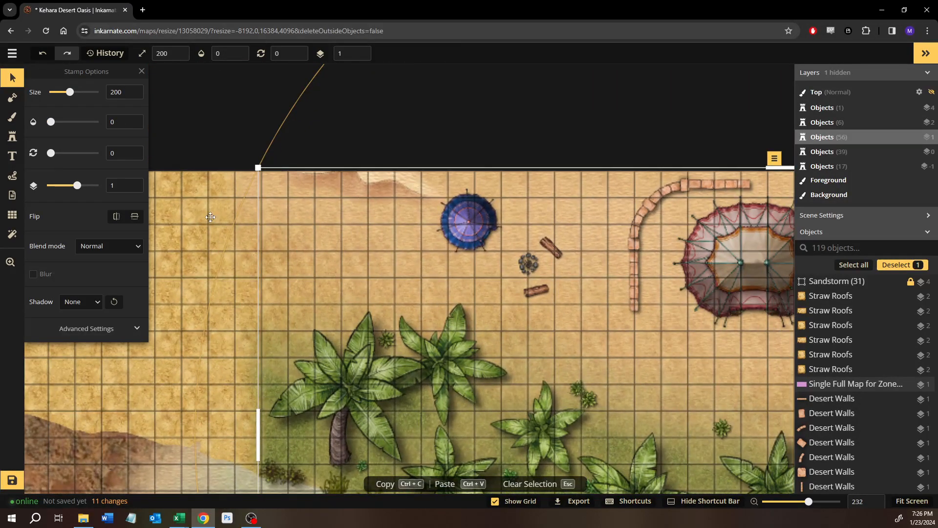
Step: Set the Foreground brush to the pale sand texture at size 30, test a stroke beside the blue tent, and undo it
{"action": "left_click", "coordinate": [12, 116]}
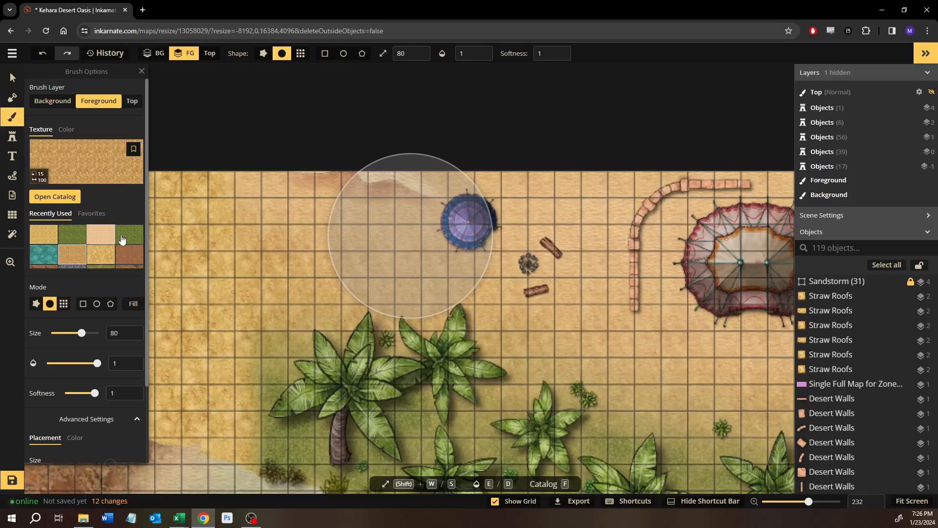
{"action": "left_click", "coordinate": [101, 234]}
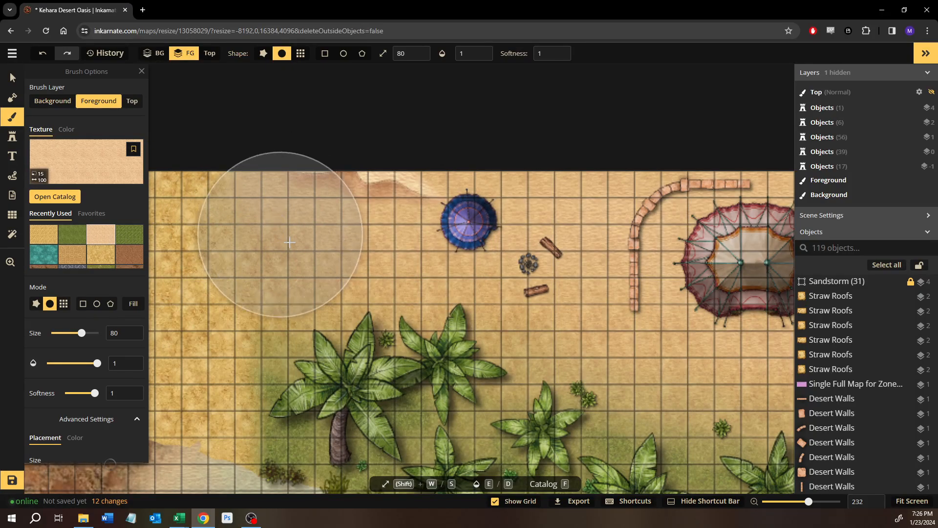
{"action": "key", "text": "s"}
{"action": "key", "text": "s"}
{"action": "key", "text": "s"}
{"action": "key", "text": "s"}
{"action": "key", "text": "s"}
{"action": "mouse_move", "coordinate": [325, 214]}
{"action": "left_mouse_down"}
{"action": "mouse_move", "coordinate": [366, 214]}
{"action": "mouse_move", "coordinate": [229, 228]}
{"action": "mouse_move", "coordinate": [352, 224]}
{"action": "left_mouse_up"}
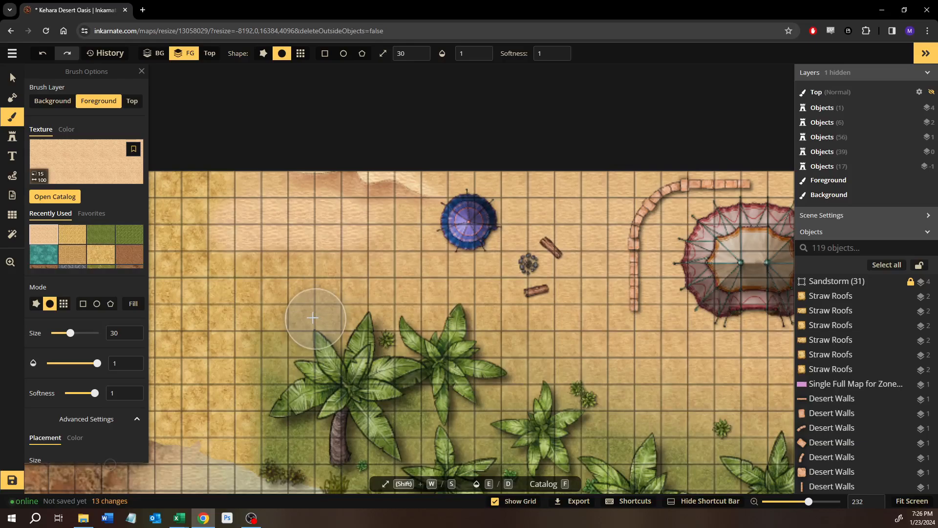
{"action": "key", "text": "ctrl+z"}
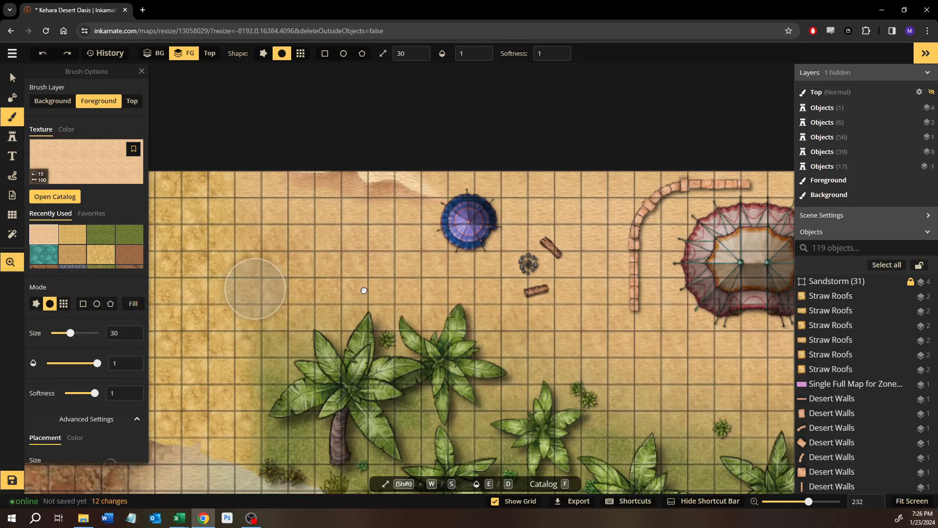
Step: Switch the brush to the Background layer and paint pale sand along the shore where the new bank meets the existing lake
{"action": "left_click_drag", "start_coordinate": [251, 287], "coordinate": [457, 279]}
{"action": "left_click_drag", "start_coordinate": [373, 316], "coordinate": [238, 277]}
{"action": "scroll", "coordinate": [408, 313], "scroll_direction": "down", "scroll_amount": 4}
{"action": "scroll", "coordinate": [293, 309], "scroll_direction": "up", "scroll_amount": 4}
{"action": "scroll", "coordinate": [293, 309], "scroll_direction": "up", "scroll_amount": 5}
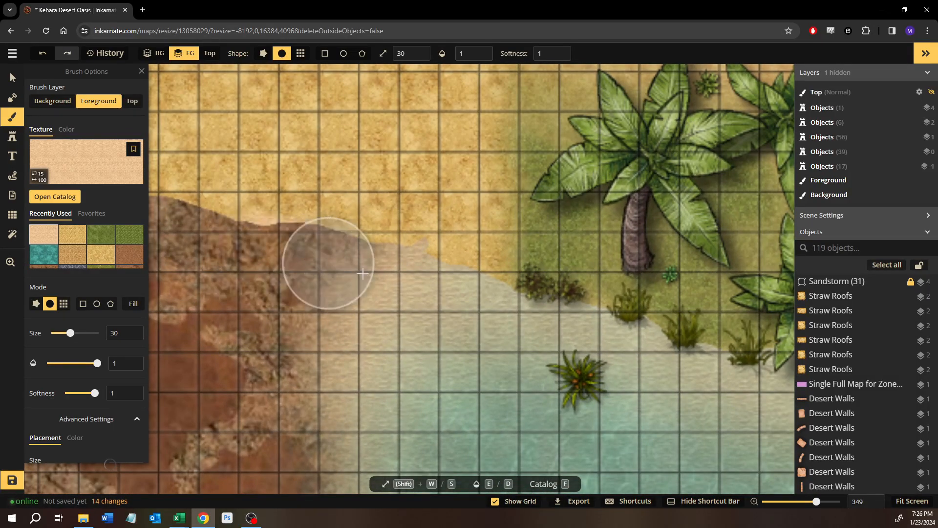
{"action": "left_click", "coordinate": [53, 101]}
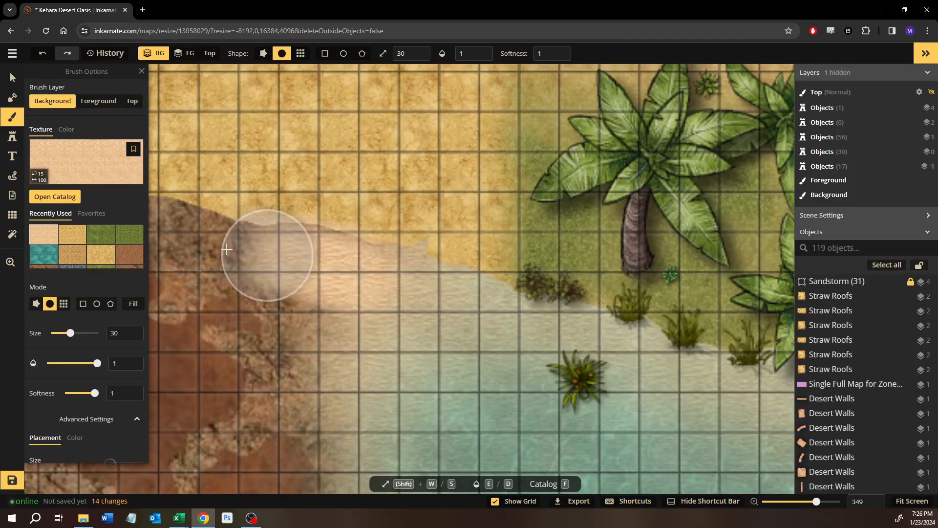
{"action": "mouse_move", "coordinate": [226, 249]}
{"action": "left_mouse_down"}
{"action": "mouse_move", "coordinate": [195, 242]}
{"action": "mouse_move", "coordinate": [240, 250]}
{"action": "left_mouse_up"}
{"action": "mouse_move", "coordinate": [278, 270]}
{"action": "left_mouse_down"}
{"action": "mouse_move", "coordinate": [360, 287]}
{"action": "mouse_move", "coordinate": [338, 194]}
{"action": "left_mouse_up"}
{"action": "mouse_move", "coordinate": [281, 233]}
{"action": "left_mouse_down"}
{"action": "mouse_move", "coordinate": [385, 295]}
{"action": "mouse_move", "coordinate": [509, 325]}
{"action": "mouse_move", "coordinate": [605, 301]}
{"action": "mouse_move", "coordinate": [523, 274]}
{"action": "mouse_move", "coordinate": [577, 277]}
{"action": "mouse_move", "coordinate": [361, 252]}
{"action": "mouse_move", "coordinate": [196, 267]}
{"action": "mouse_move", "coordinate": [171, 279]}
{"action": "left_mouse_up"}
Step: Extend the pale sand shoreline westward on the background, following the new land's southern bank
{"action": "scroll", "coordinate": [509, 320], "scroll_direction": "down", "scroll_amount": 3}
{"action": "scroll", "coordinate": [506, 315], "scroll_direction": "down", "scroll_amount": 3}
{"action": "mouse_move", "coordinate": [449, 270]}
{"action": "left_mouse_down"}
{"action": "mouse_move", "coordinate": [481, 251]}
{"action": "mouse_move", "coordinate": [618, 237]}
{"action": "left_mouse_up"}
{"action": "mouse_move", "coordinate": [511, 245]}
{"action": "left_mouse_down"}
{"action": "mouse_move", "coordinate": [268, 275]}
{"action": "mouse_move", "coordinate": [177, 299]}
{"action": "mouse_move", "coordinate": [336, 259]}
{"action": "mouse_move", "coordinate": [462, 253]}
{"action": "mouse_move", "coordinate": [592, 223]}
{"action": "mouse_move", "coordinate": [711, 219]}
{"action": "mouse_move", "coordinate": [642, 232]}
{"action": "mouse_move", "coordinate": [372, 230]}
{"action": "mouse_move", "coordinate": [489, 231]}
{"action": "mouse_move", "coordinate": [632, 271]}
{"action": "left_mouse_up"}
{"action": "mouse_move", "coordinate": [633, 271]}
{"action": "left_mouse_down"}
{"action": "mouse_move", "coordinate": [440, 271]}
{"action": "mouse_move", "coordinate": [404, 253]}
{"action": "mouse_move", "coordinate": [374, 254]}
{"action": "left_mouse_up"}
Step: Try painting the teal water texture at size 30 on the background beside the existing lake's western edge, and undo the stroke
{"action": "scroll", "coordinate": [389, 326], "scroll_direction": "down", "scroll_amount": 2}
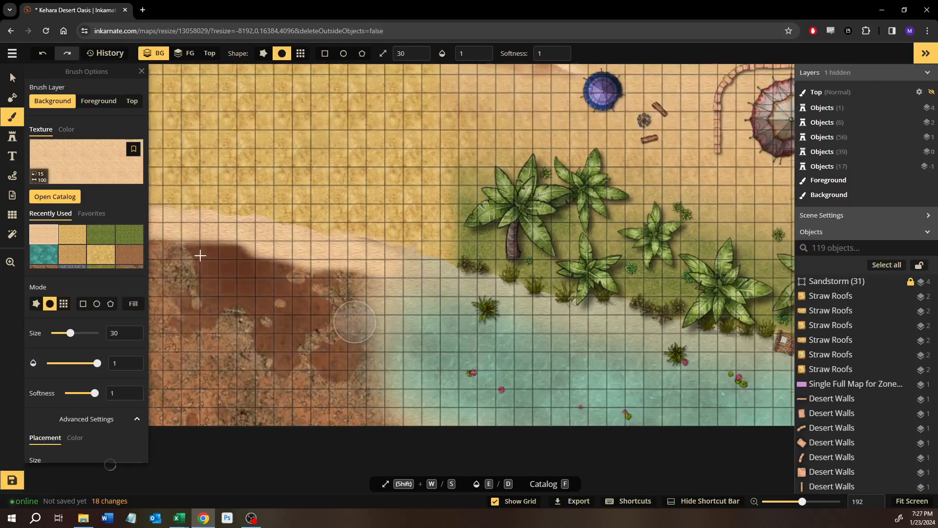
{"action": "mouse_move", "coordinate": [221, 306]}
{"action": "left_mouse_down"}
{"action": "mouse_move", "coordinate": [356, 310]}
{"action": "mouse_move", "coordinate": [419, 262]}
{"action": "mouse_move", "coordinate": [197, 262]}
{"action": "mouse_move", "coordinate": [291, 285]}
{"action": "left_mouse_up"}
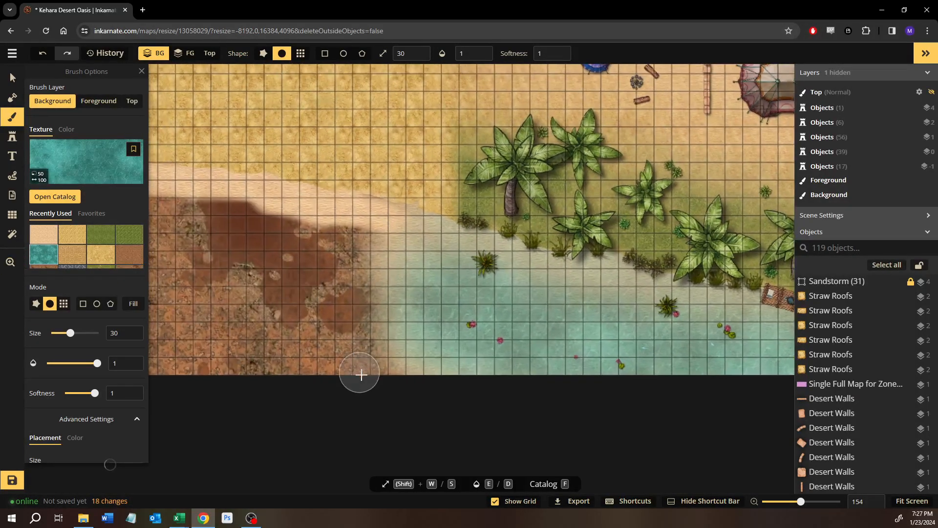
{"action": "mouse_move", "coordinate": [360, 377]}
{"action": "left_mouse_down"}
{"action": "mouse_move", "coordinate": [355, 331]}
{"action": "mouse_move", "coordinate": [389, 382]}
{"action": "mouse_move", "coordinate": [373, 304]}
{"action": "mouse_move", "coordinate": [382, 380]}
{"action": "mouse_move", "coordinate": [379, 311]}
{"action": "mouse_move", "coordinate": [395, 395]}
{"action": "mouse_move", "coordinate": [367, 307]}
{"action": "left_mouse_up"}
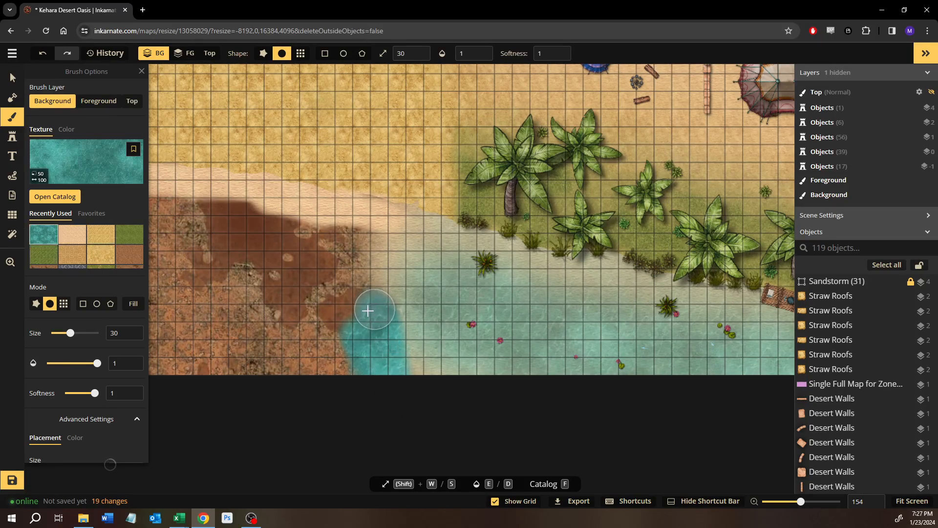
{"action": "key", "text": "ctrl+z"}
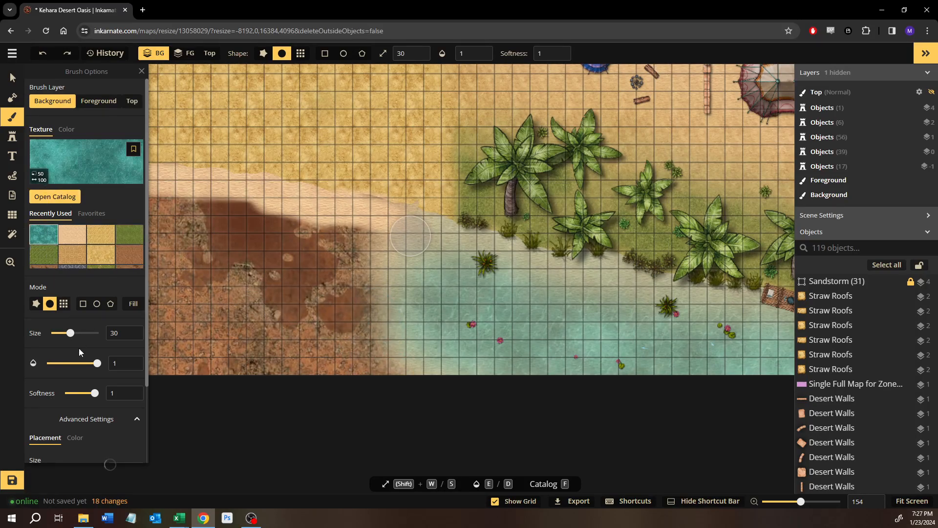
Step: Try painting teal water at 0.4 opacity over the reddish ground west of the lake, and undo it
{"action": "scroll", "coordinate": [74, 246], "scroll_direction": "down", "scroll_amount": 1}
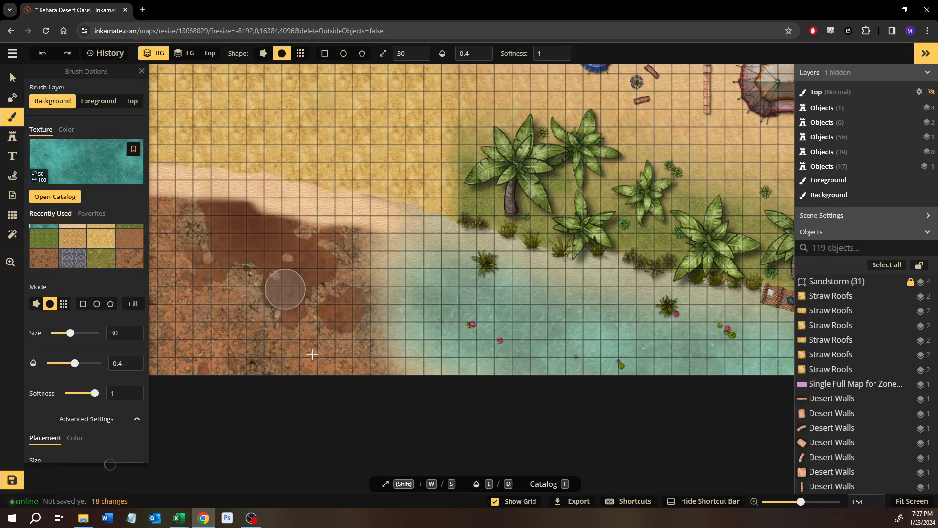
{"action": "mouse_move", "coordinate": [325, 278]}
{"action": "left_mouse_down"}
{"action": "mouse_move", "coordinate": [344, 325]}
{"action": "mouse_move", "coordinate": [365, 343]}
{"action": "mouse_move", "coordinate": [368, 325]}
{"action": "mouse_move", "coordinate": [377, 390]}
{"action": "left_mouse_up"}
{"action": "mouse_move", "coordinate": [377, 348]}
{"action": "left_mouse_down"}
{"action": "mouse_move", "coordinate": [355, 240]}
{"action": "mouse_move", "coordinate": [271, 225]}
{"action": "mouse_move", "coordinate": [344, 233]}
{"action": "mouse_move", "coordinate": [268, 271]}
{"action": "mouse_move", "coordinate": [277, 284]}
{"action": "mouse_move", "coordinate": [255, 305]}
{"action": "mouse_move", "coordinate": [208, 322]}
{"action": "mouse_move", "coordinate": [290, 323]}
{"action": "mouse_move", "coordinate": [233, 306]}
{"action": "mouse_move", "coordinate": [305, 272]}
{"action": "mouse_move", "coordinate": [314, 254]}
{"action": "mouse_move", "coordinate": [345, 245]}
{"action": "mouse_move", "coordinate": [337, 237]}
{"action": "mouse_move", "coordinate": [359, 238]}
{"action": "mouse_move", "coordinate": [265, 229]}
{"action": "mouse_move", "coordinate": [230, 213]}
{"action": "mouse_move", "coordinate": [264, 202]}
{"action": "mouse_move", "coordinate": [141, 219]}
{"action": "mouse_move", "coordinate": [170, 353]}
{"action": "left_mouse_up"}
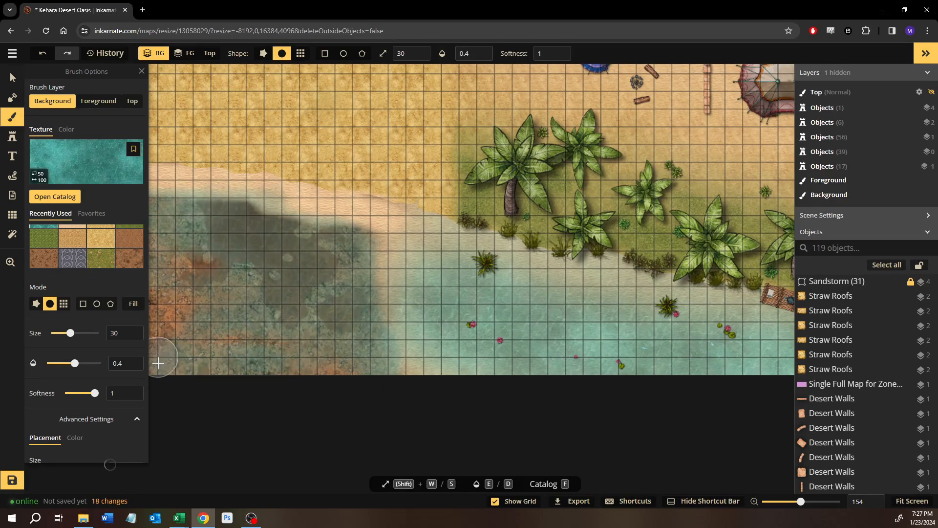
{"action": "key", "text": "ctrl+z"}
Step: Paint the golden sand texture on the background at size 30 and opacity 1 along the southern map edge west of the lake
{"action": "key", "text": "space"}
{"action": "left_click_drag", "start_coordinate": [369, 283], "coordinate": [533, 273]}
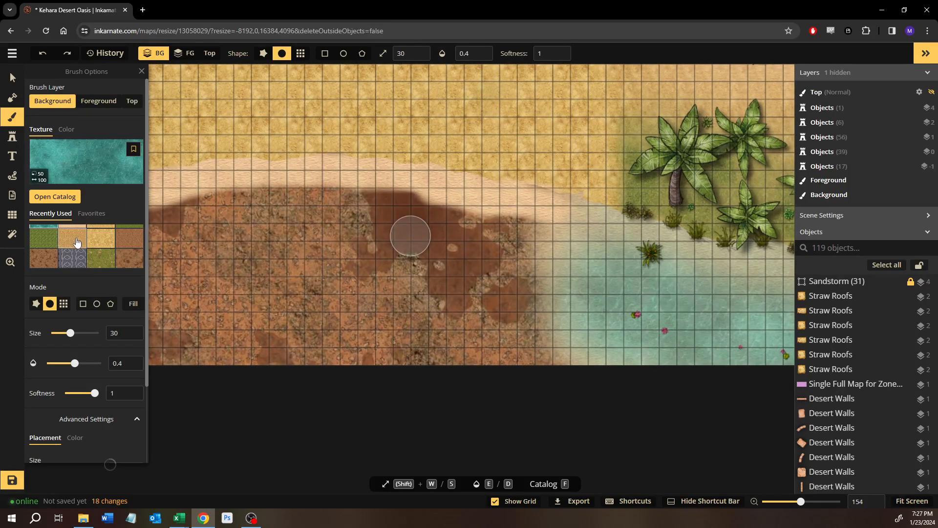
{"action": "scroll", "coordinate": [77, 243], "scroll_direction": "up", "scroll_amount": 1}
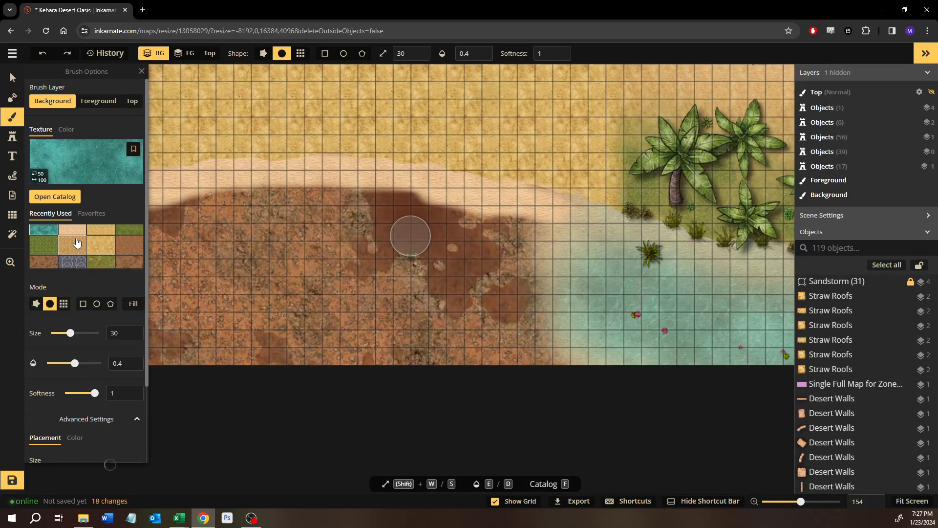
{"action": "scroll", "coordinate": [77, 243], "scroll_direction": "down", "scroll_amount": 1}
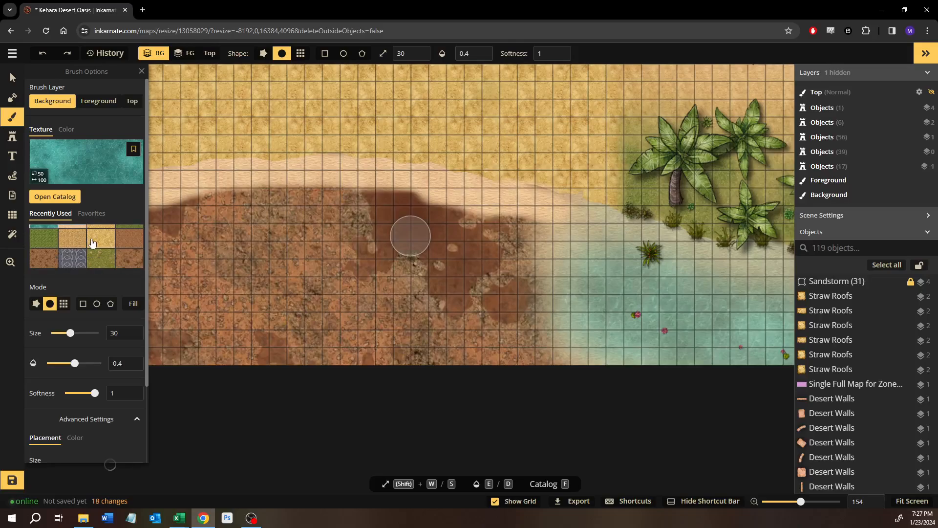
{"action": "left_click", "coordinate": [101, 238]}
{"action": "left_click_drag", "start_coordinate": [324, 300], "coordinate": [287, 288]}
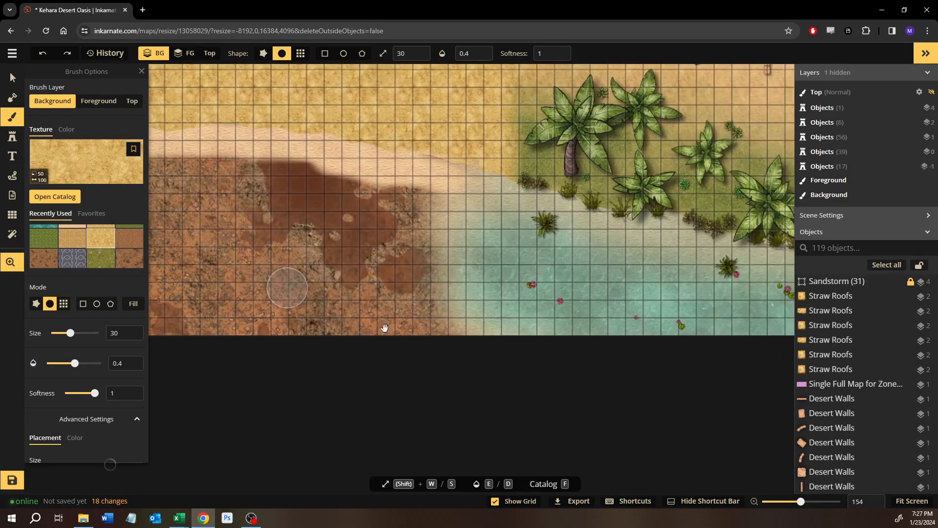
{"action": "left_click", "coordinate": [296, 323]}
{"action": "left_click_drag", "start_coordinate": [133, 371], "coordinate": [144, 372]}
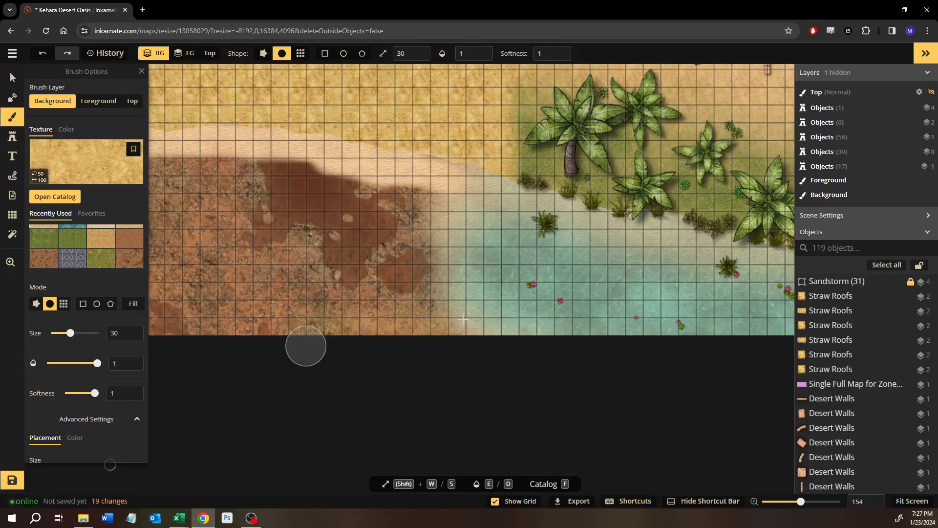
{"action": "mouse_move", "coordinate": [419, 321]}
{"action": "left_mouse_down"}
{"action": "mouse_move", "coordinate": [431, 322]}
{"action": "mouse_move", "coordinate": [146, 308]}
{"action": "mouse_move", "coordinate": [413, 299]}
{"action": "mouse_move", "coordinate": [405, 283]}
{"action": "mouse_move", "coordinate": [352, 276]}
{"action": "mouse_move", "coordinate": [152, 288]}
{"action": "left_mouse_up"}
Step: Try painting teal water at 0.62 opacity across the reddish ground and new golden sand, and undo the stroke
{"action": "scroll", "coordinate": [79, 241], "scroll_direction": "up", "scroll_amount": 1}
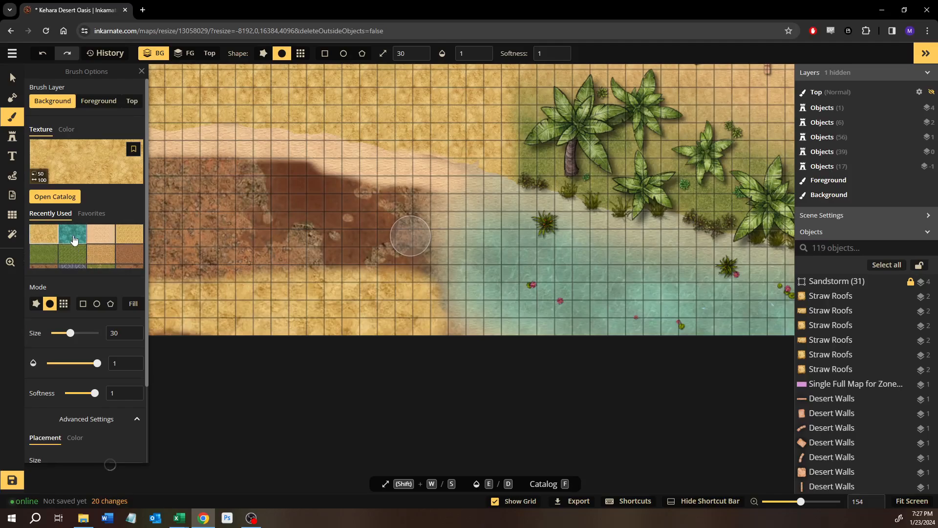
{"action": "left_click", "coordinate": [73, 236]}
{"action": "scroll", "coordinate": [67, 411], "scroll_direction": "down", "scroll_amount": 2}
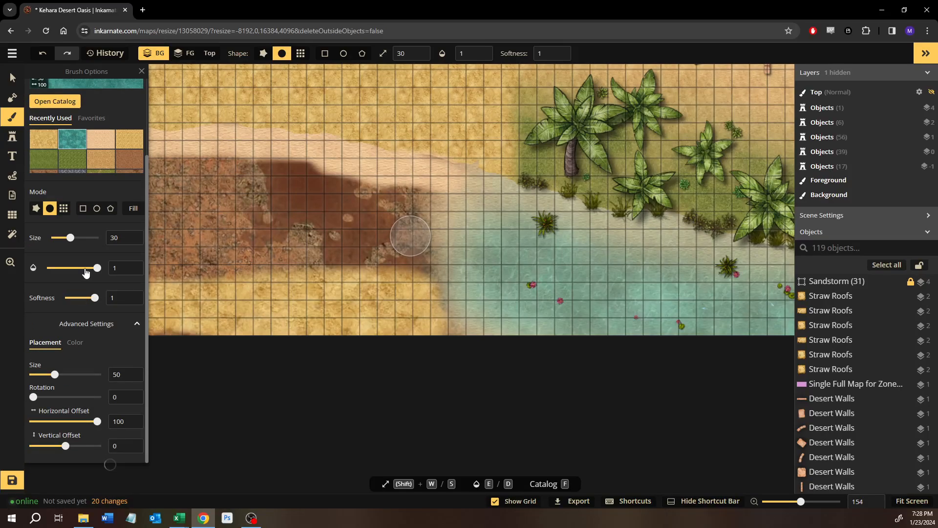
{"action": "mouse_move", "coordinate": [342, 249]}
{"action": "left_mouse_down"}
{"action": "mouse_move", "coordinate": [379, 271]}
{"action": "mouse_move", "coordinate": [433, 339]}
{"action": "mouse_move", "coordinate": [406, 273]}
{"action": "mouse_move", "coordinate": [440, 338]}
{"action": "mouse_move", "coordinate": [436, 279]}
{"action": "mouse_move", "coordinate": [457, 336]}
{"action": "mouse_move", "coordinate": [414, 258]}
{"action": "mouse_move", "coordinate": [399, 288]}
{"action": "mouse_move", "coordinate": [386, 290]}
{"action": "mouse_move", "coordinate": [382, 268]}
{"action": "mouse_move", "coordinate": [340, 267]}
{"action": "mouse_move", "coordinate": [318, 292]}
{"action": "mouse_move", "coordinate": [307, 287]}
{"action": "mouse_move", "coordinate": [293, 299]}
{"action": "mouse_move", "coordinate": [295, 318]}
{"action": "mouse_move", "coordinate": [333, 342]}
{"action": "mouse_move", "coordinate": [389, 301]}
{"action": "mouse_move", "coordinate": [409, 314]}
{"action": "mouse_move", "coordinate": [293, 262]}
{"action": "mouse_move", "coordinate": [280, 280]}
{"action": "mouse_move", "coordinate": [270, 247]}
{"action": "mouse_move", "coordinate": [253, 271]}
{"action": "mouse_move", "coordinate": [226, 279]}
{"action": "mouse_move", "coordinate": [286, 311]}
{"action": "mouse_move", "coordinate": [230, 329]}
{"action": "mouse_move", "coordinate": [251, 341]}
{"action": "left_mouse_up"}
{"action": "key", "text": "ctrl+z"}
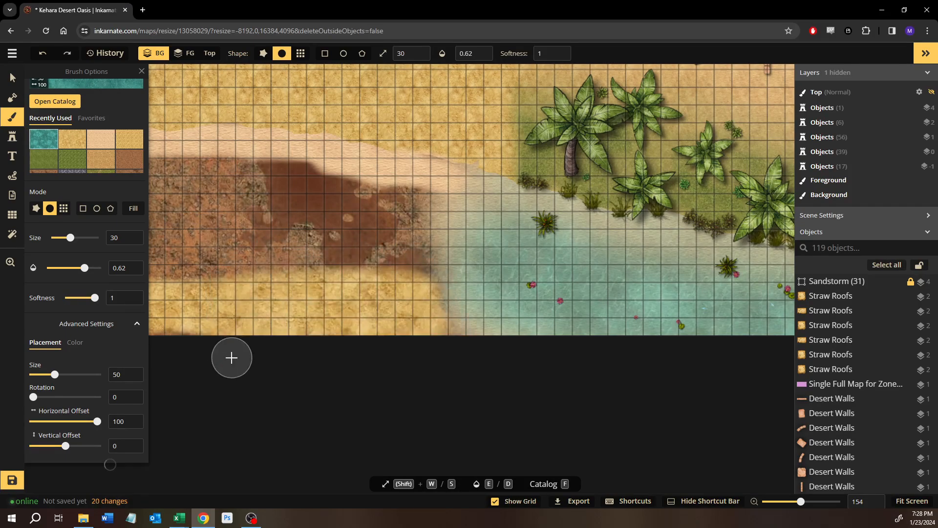
Step: Save the extended map as a clone named "Kehara Desert Oasis - One West"
{"action": "left_click", "coordinate": [9, 80]}
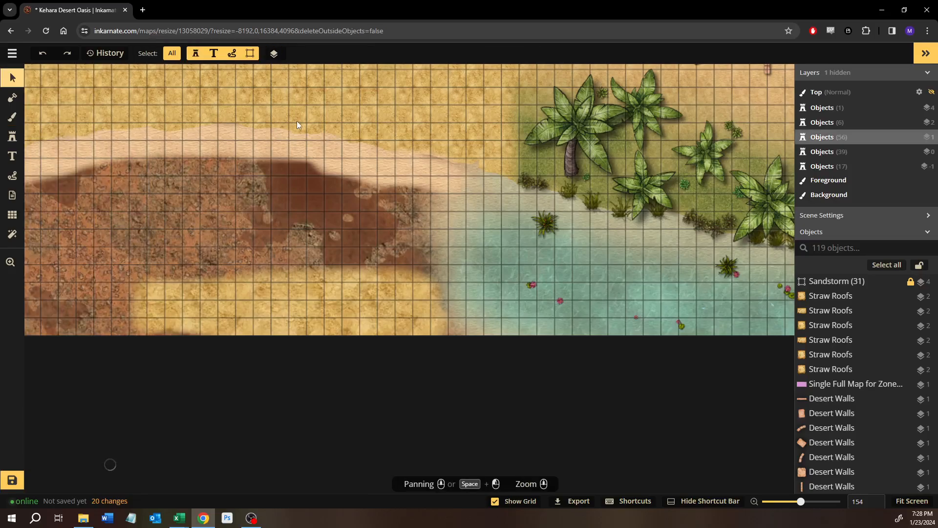
{"action": "scroll", "coordinate": [291, 162], "scroll_direction": "down", "scroll_amount": 5}
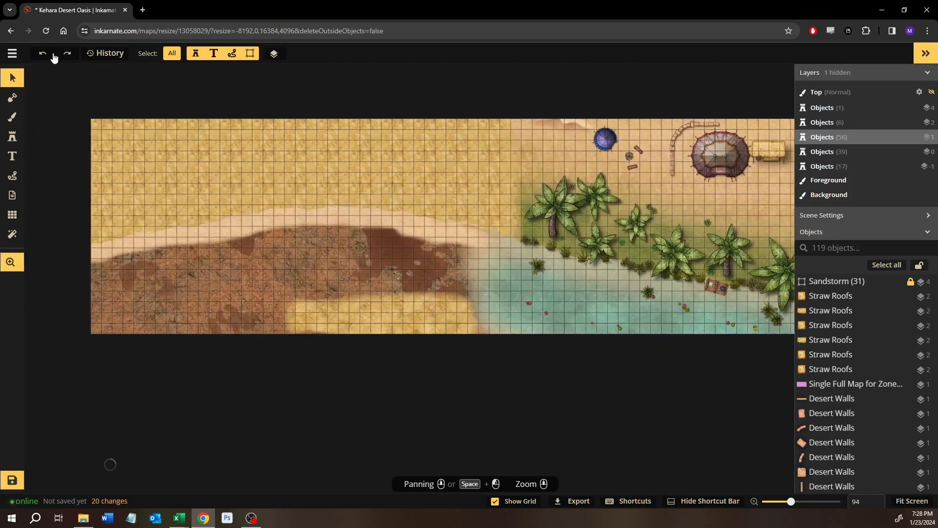
{"action": "left_click", "coordinate": [12, 53]}
{"action": "left_click", "coordinate": [43, 106]}
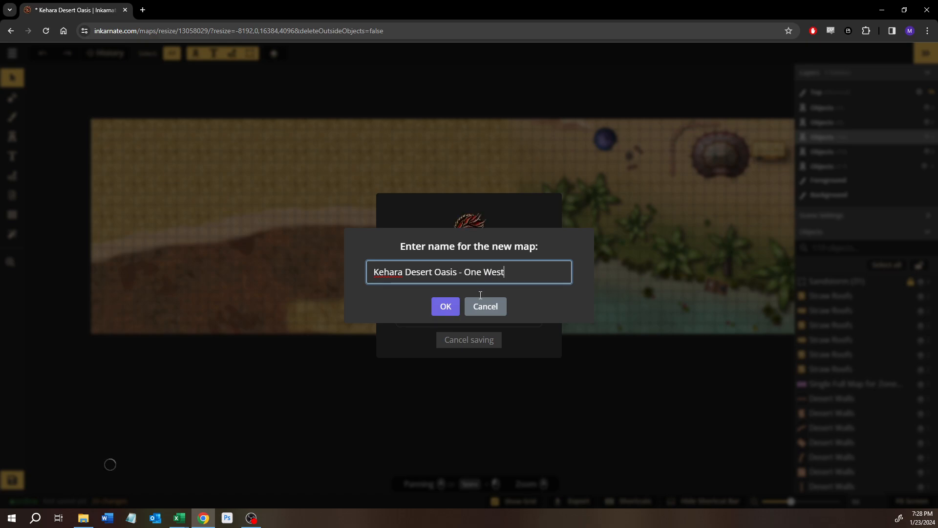
{"action": "left_click", "coordinate": [456, 306]}
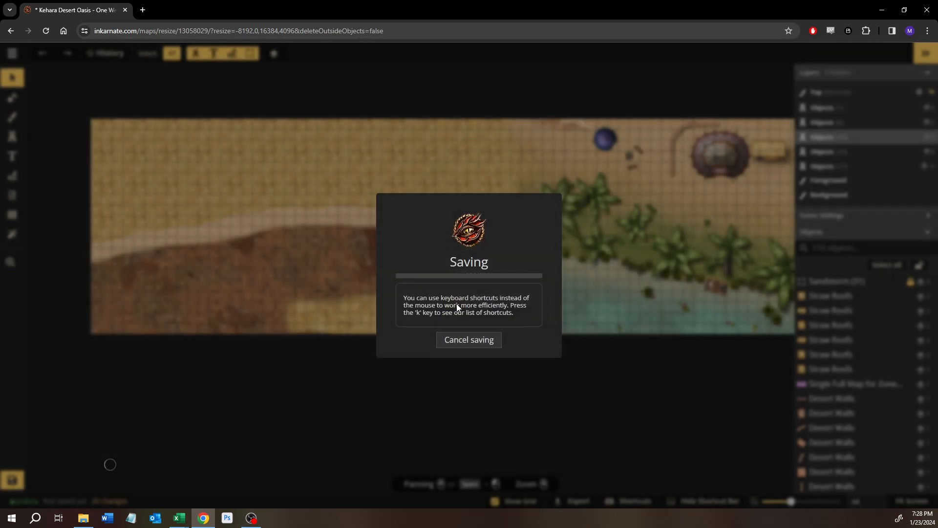
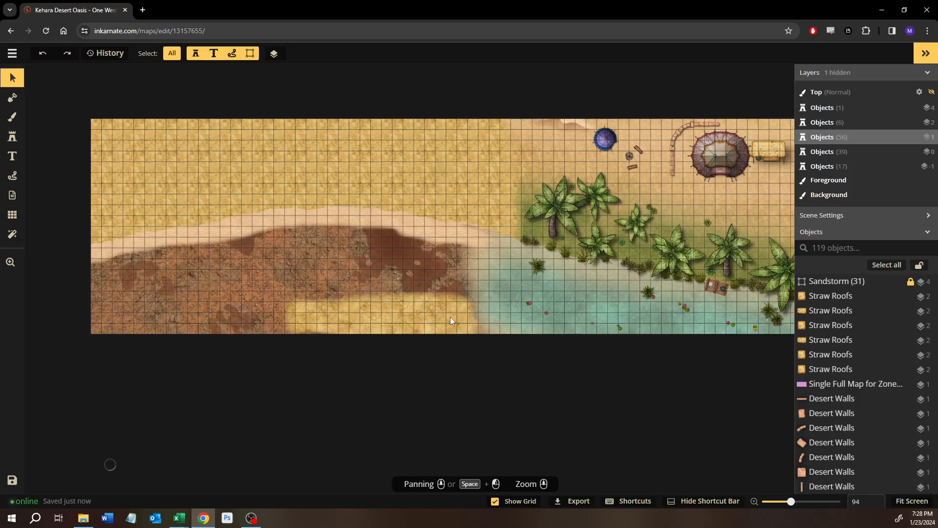
Step: Return to the map list and open the original Kehara Desert Oasis map
{"action": "scroll", "coordinate": [459, 321], "scroll_direction": "up", "scroll_amount": 3}
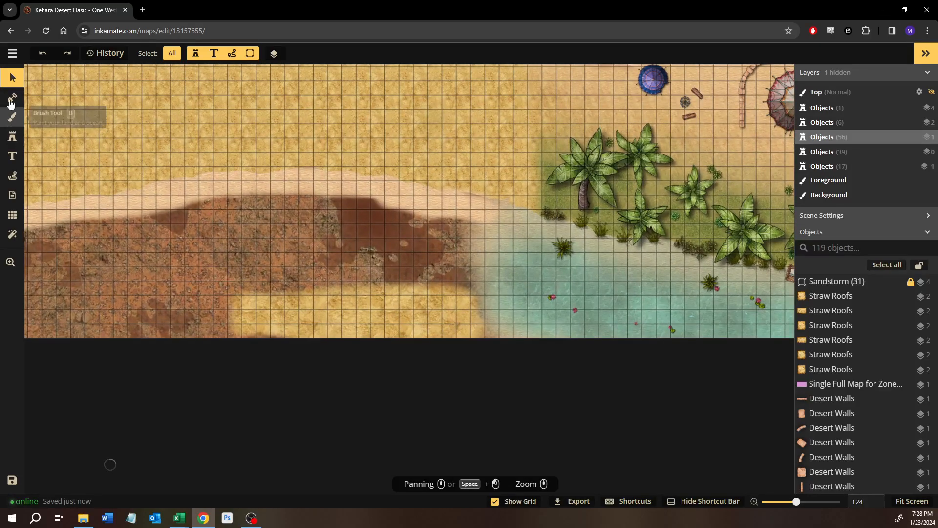
{"action": "left_click", "coordinate": [12, 53]}
{"action": "left_click", "coordinate": [19, 256]}
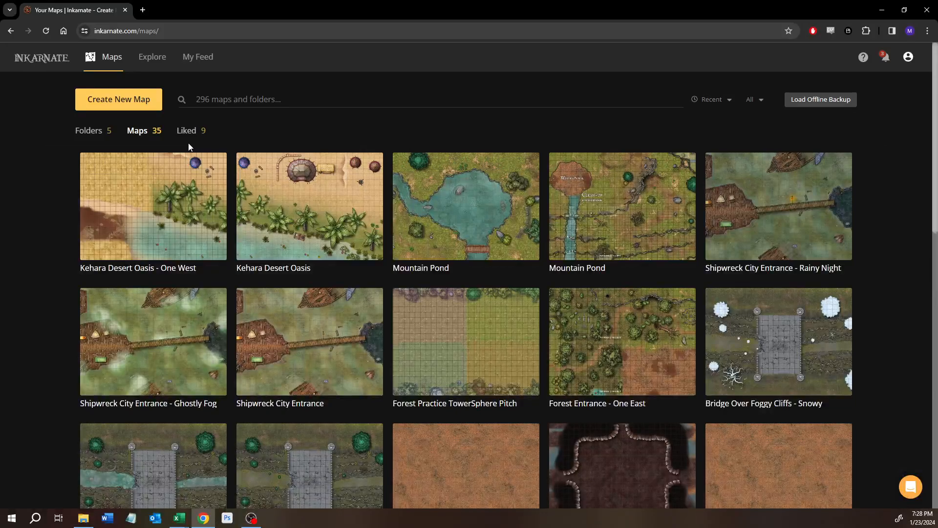
{"action": "left_click", "coordinate": [299, 226]}
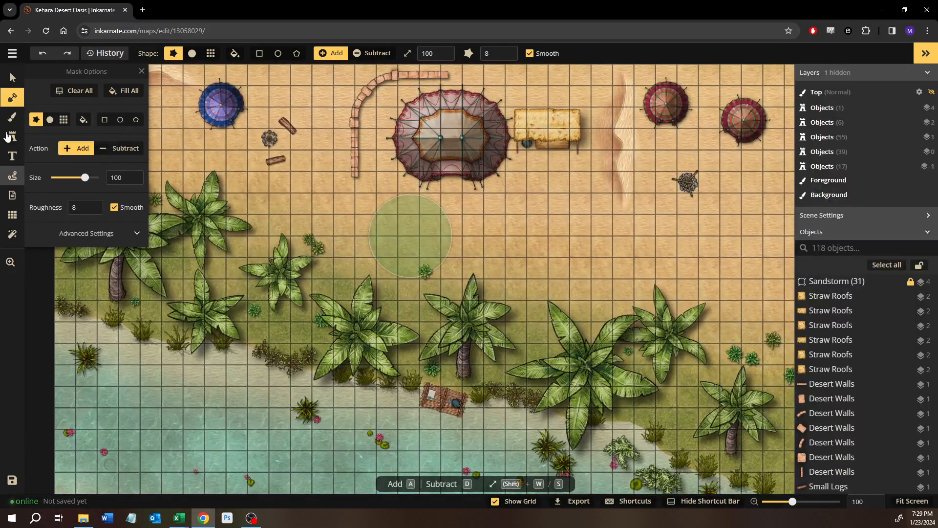
Step: Check the original map's recently used background brush textures, going through the water, grass, sand and reddish ground
{"action": "left_click", "coordinate": [13, 117]}
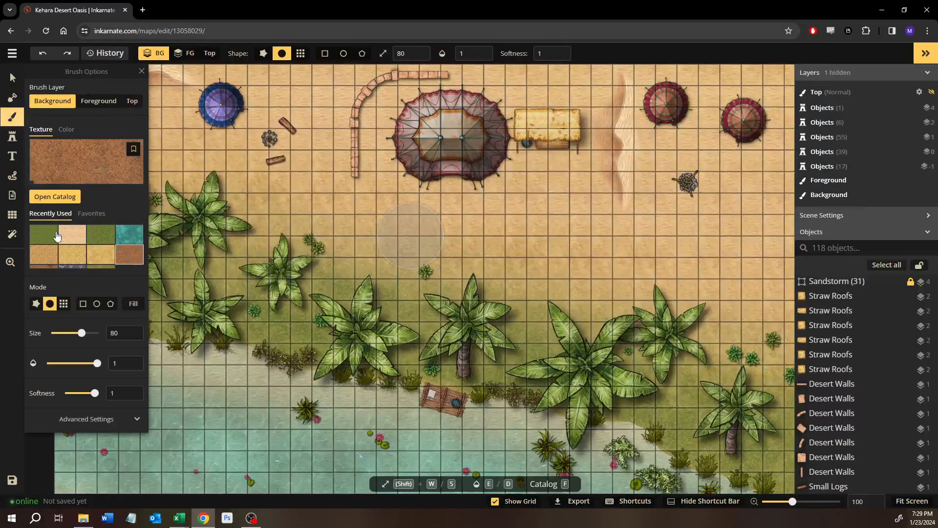
{"action": "left_click", "coordinate": [131, 233]}
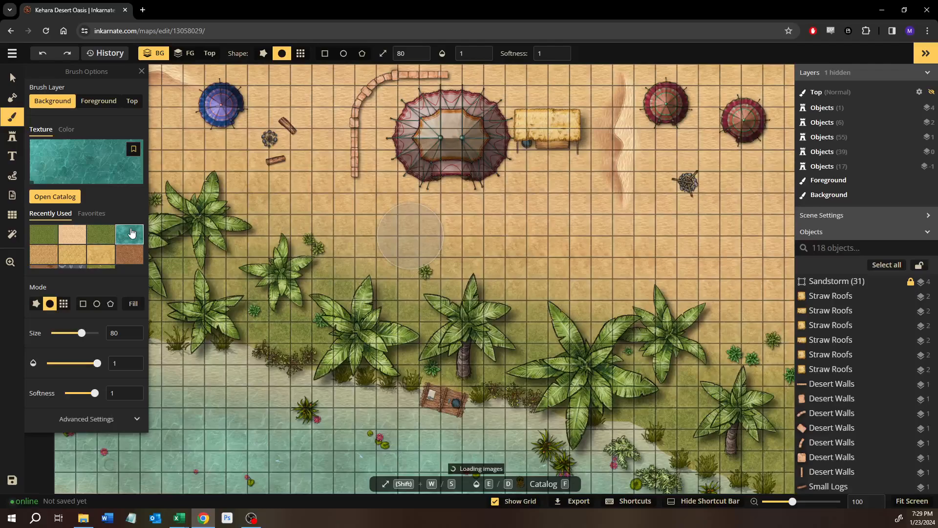
{"action": "left_click", "coordinate": [100, 234]}
{"action": "left_click", "coordinate": [71, 238]}
{"action": "left_click", "coordinate": [46, 240]}
{"action": "left_click", "coordinate": [44, 255]}
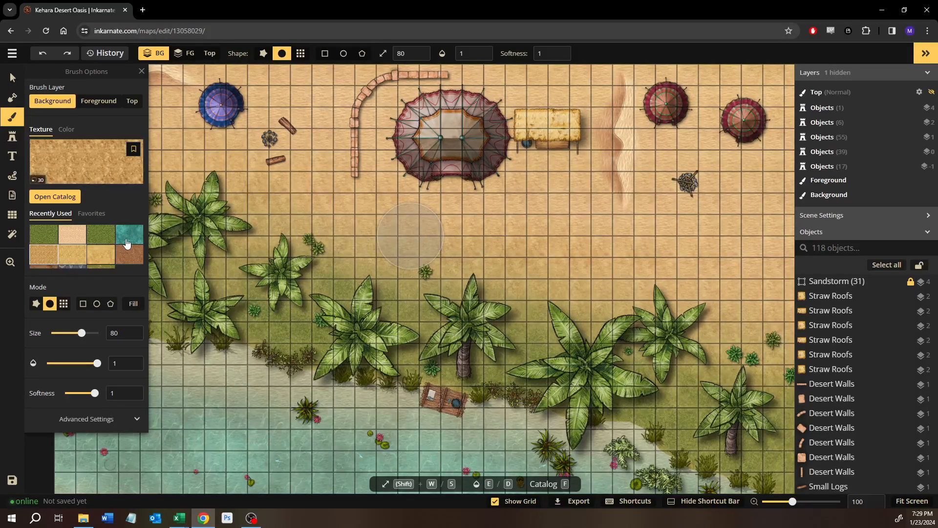
{"action": "left_click", "coordinate": [135, 255]}
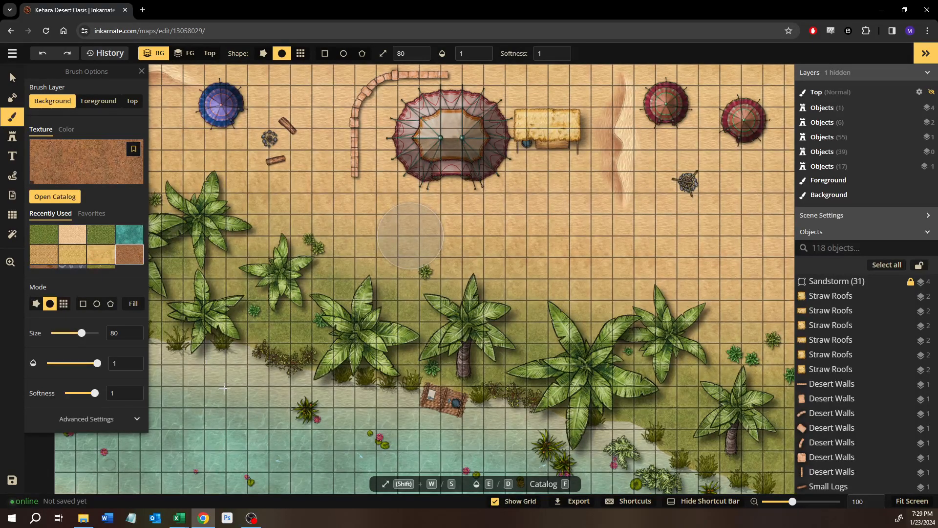
Step: Examine the original map's lake and shoreline up to its western edge, and return to the map list
{"action": "left_click_drag", "start_coordinate": [223, 372], "coordinate": [297, 261]}
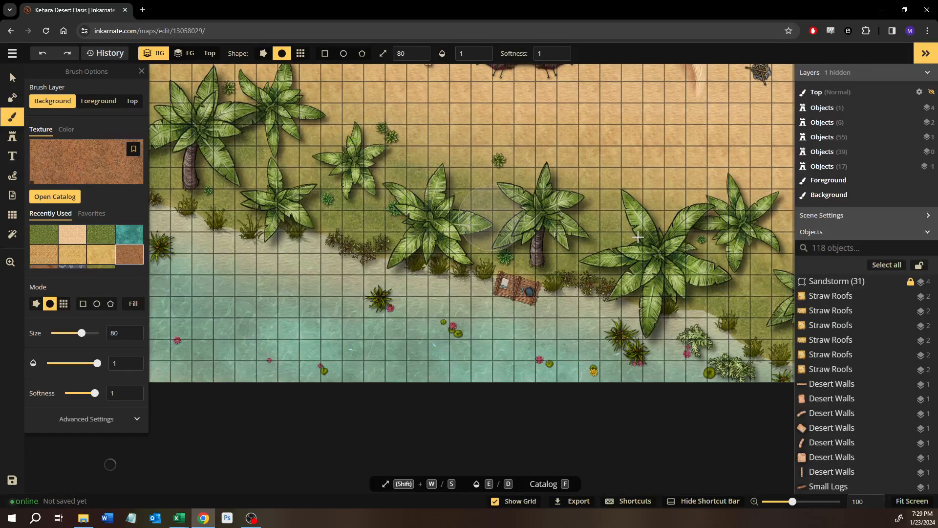
{"action": "left_click_drag", "start_coordinate": [598, 271], "coordinate": [345, 419]}
{"action": "left_click_drag", "start_coordinate": [436, 283], "coordinate": [551, 232]}
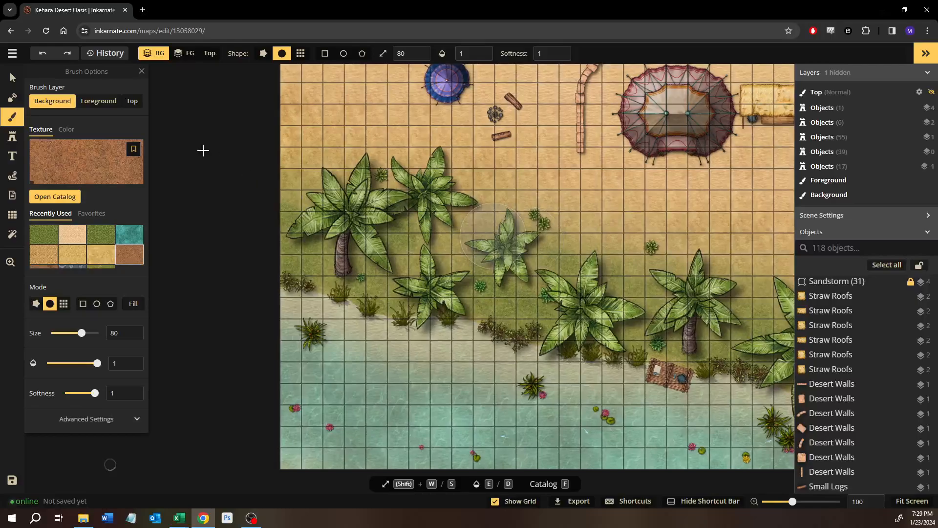
{"action": "left_click", "coordinate": [13, 55]}
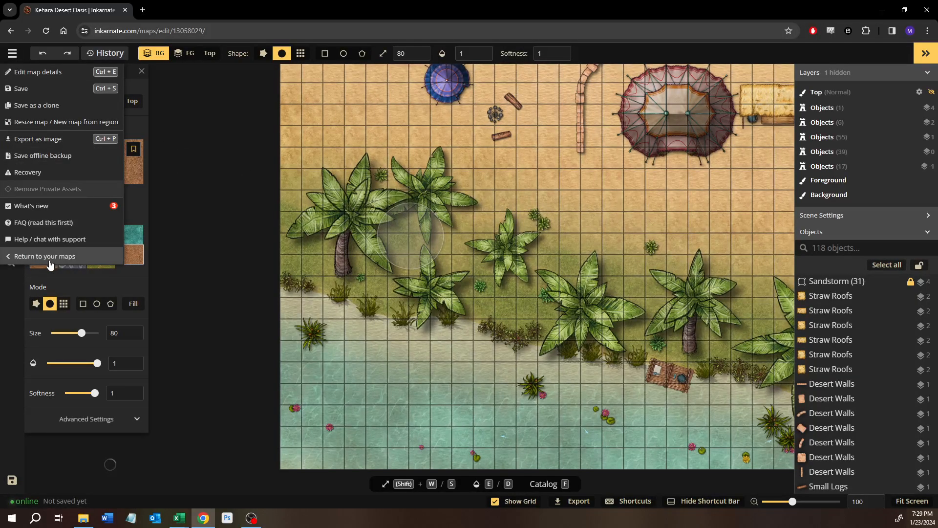
{"action": "left_click", "coordinate": [51, 259]}
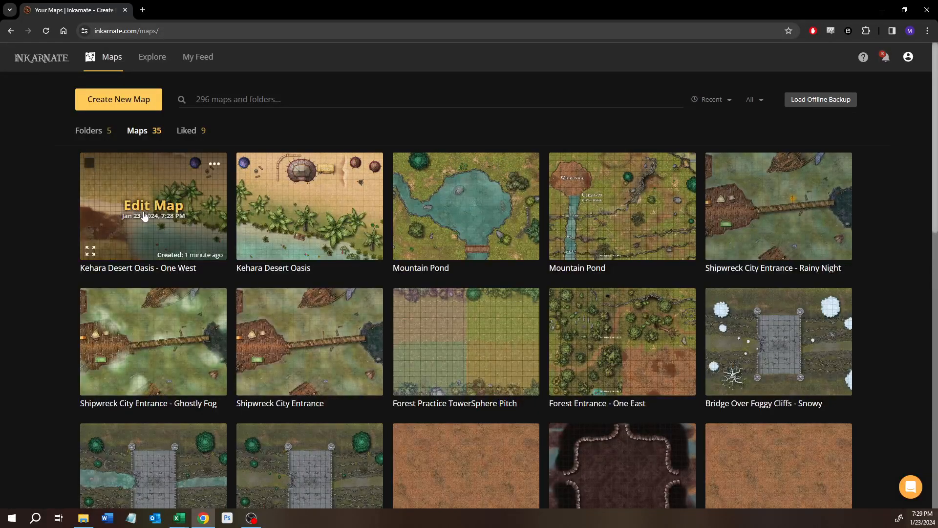